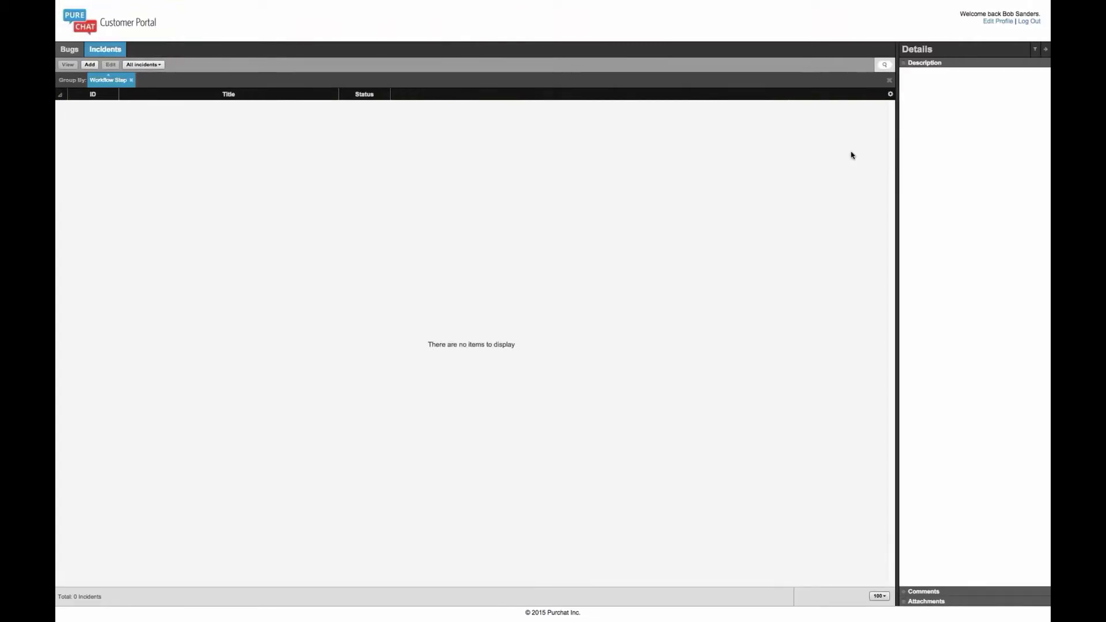
- Sign the customer out of the portal and filter Axosoft incidents to the first Example Company contact (0 incidents)
click(1025, 23)
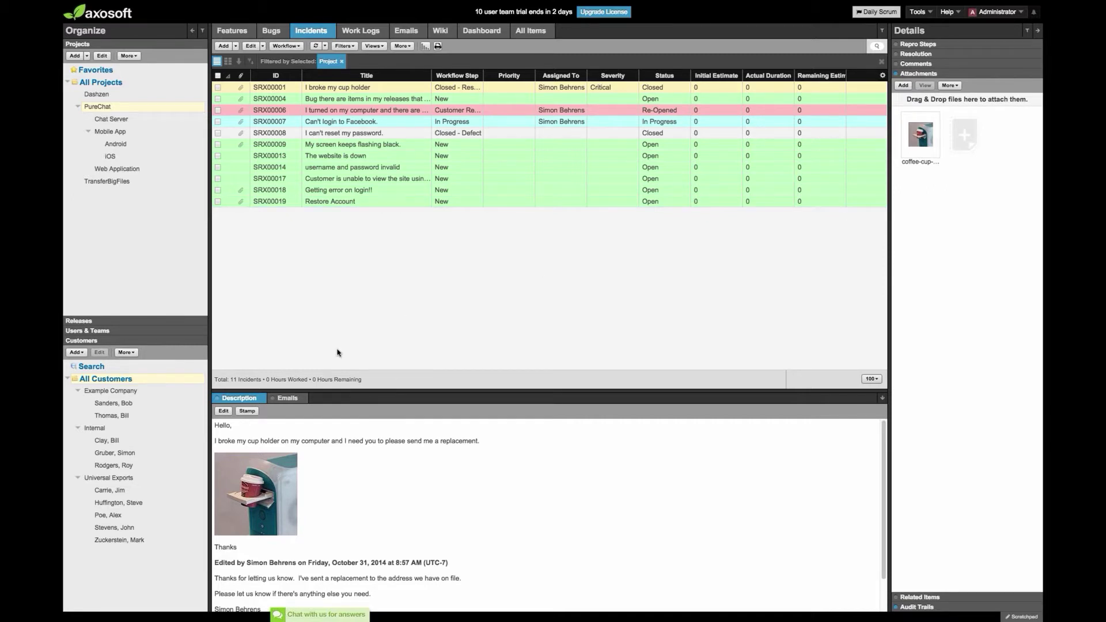
click(140, 404)
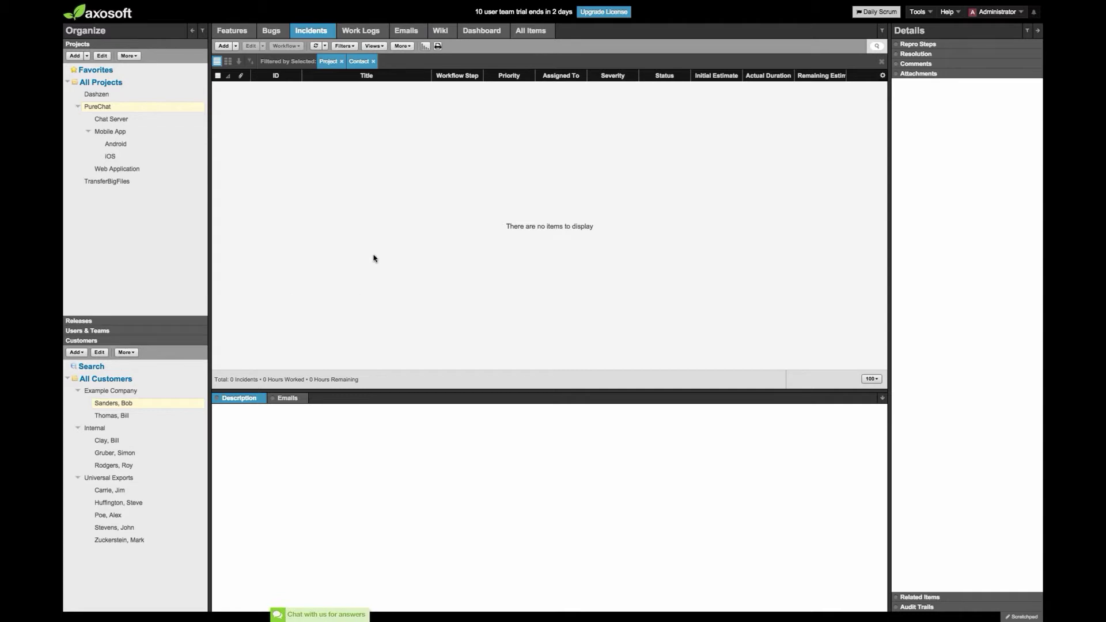
- Show all 11 incidents for All Customers, then submit the customer's PureChat Customer Portal login
click(131, 380)
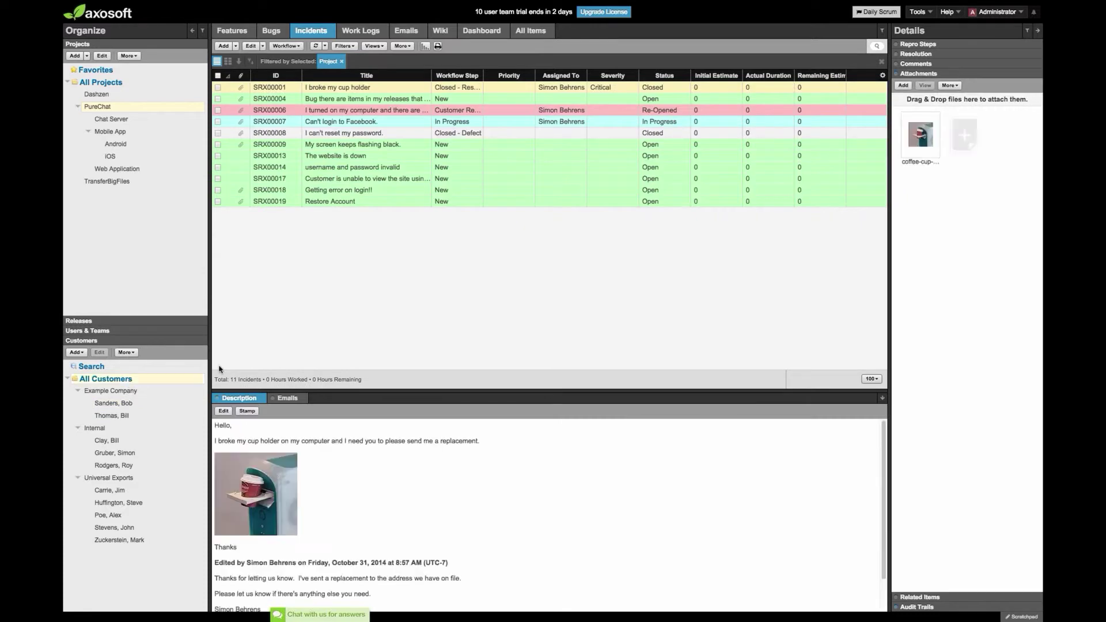
key(ctrl+Left)
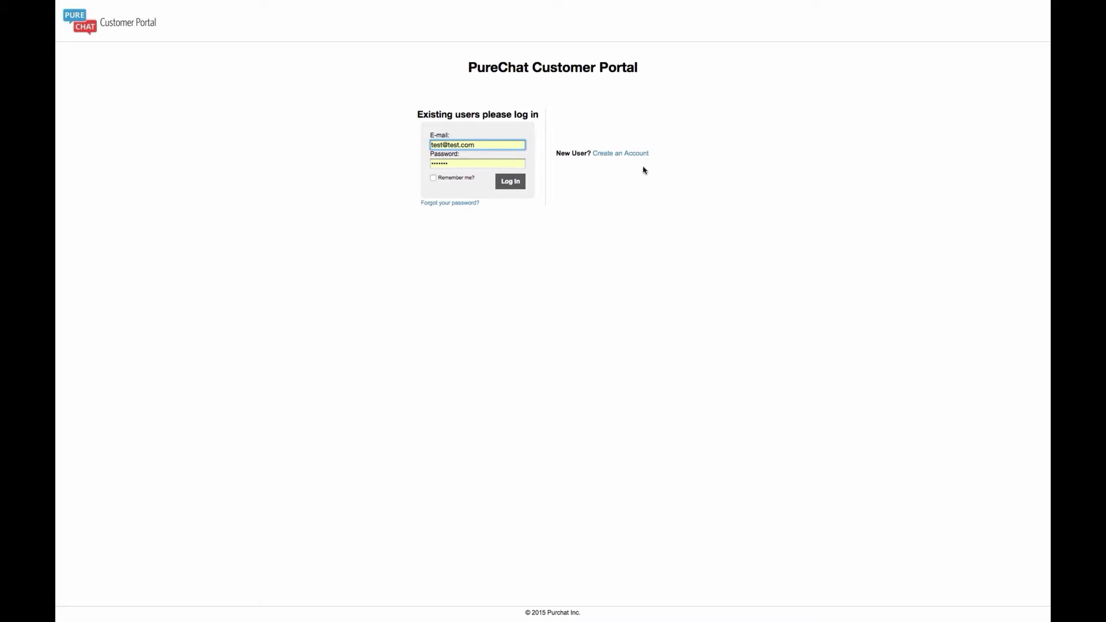
click(514, 186)
click(513, 185)
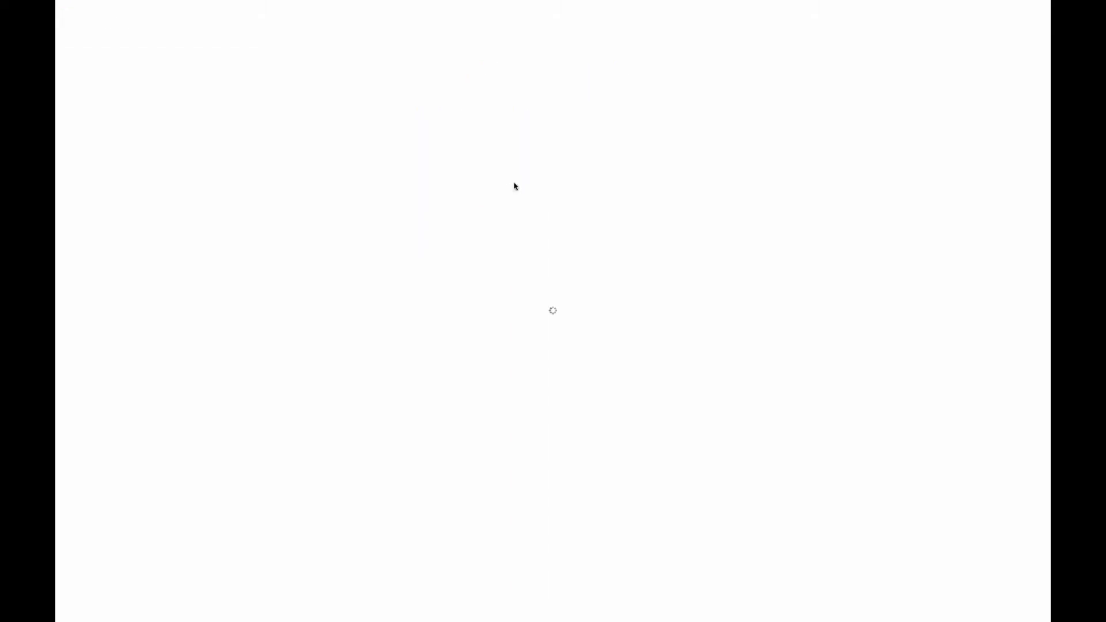
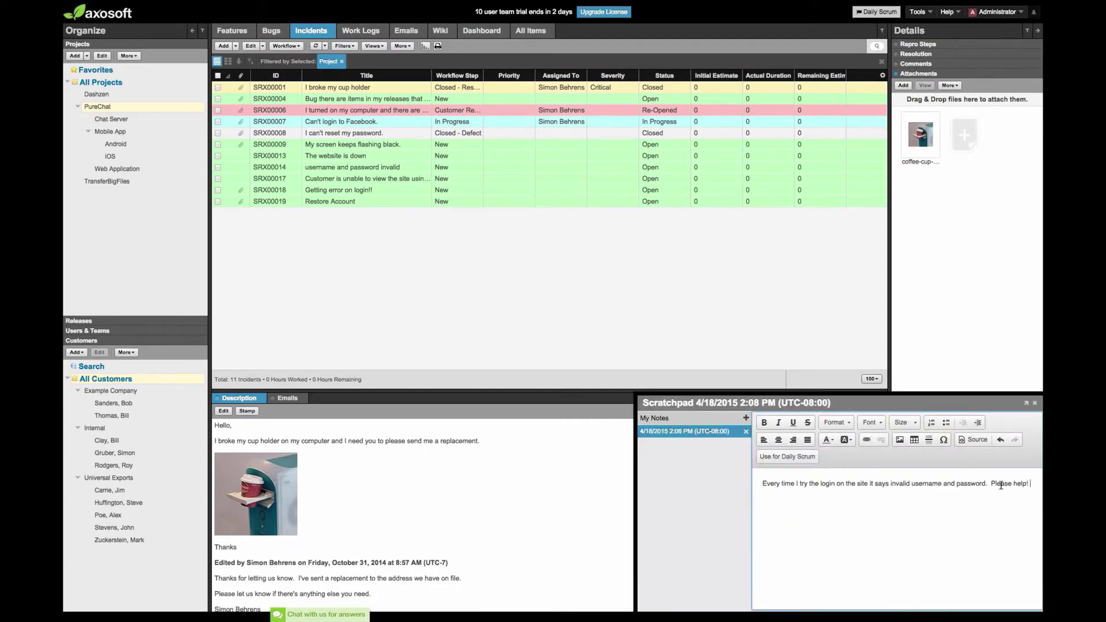
- Select the full text of the customer's login complaint note in the Scratchpad
drag(1030, 485, 759, 479)
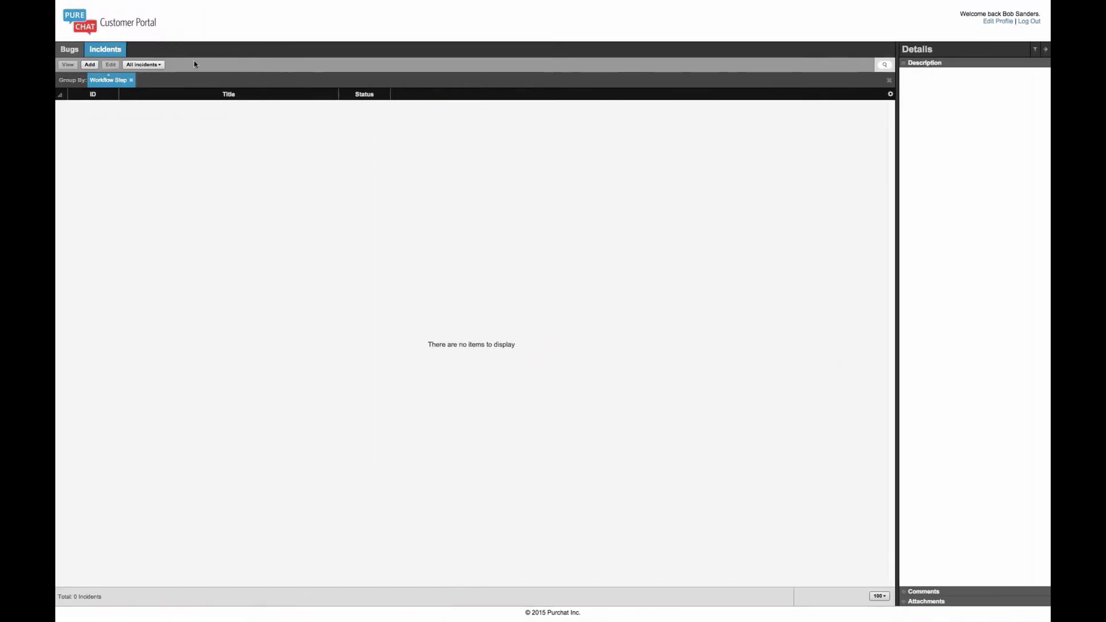
- Check the customer's Bugs and Incidents lists, then start a new PureChat incident
click(70, 51)
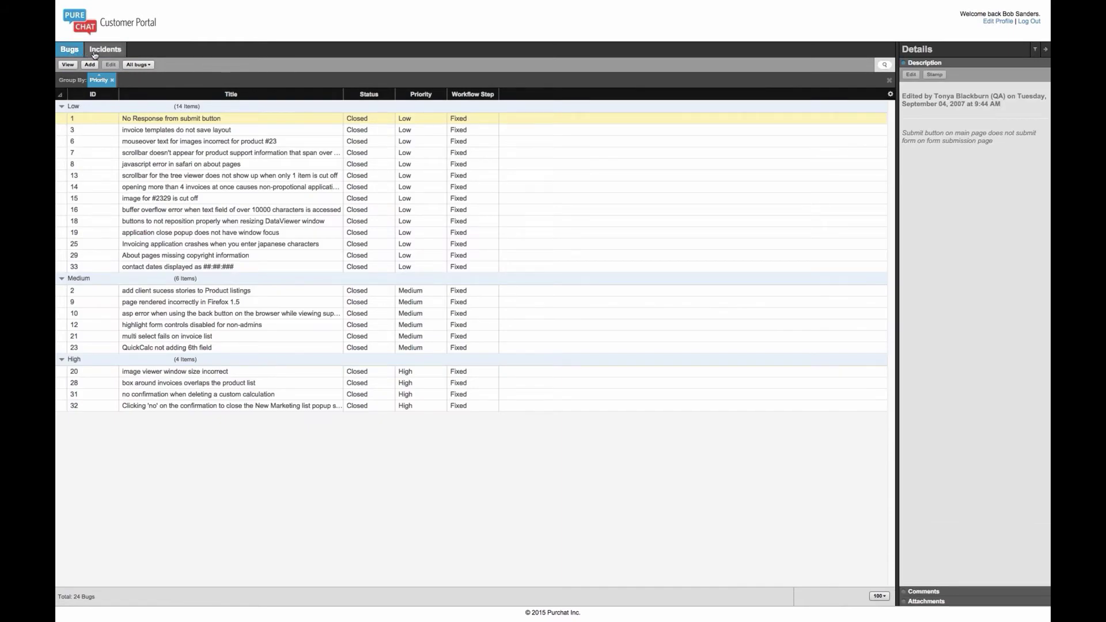
click(95, 53)
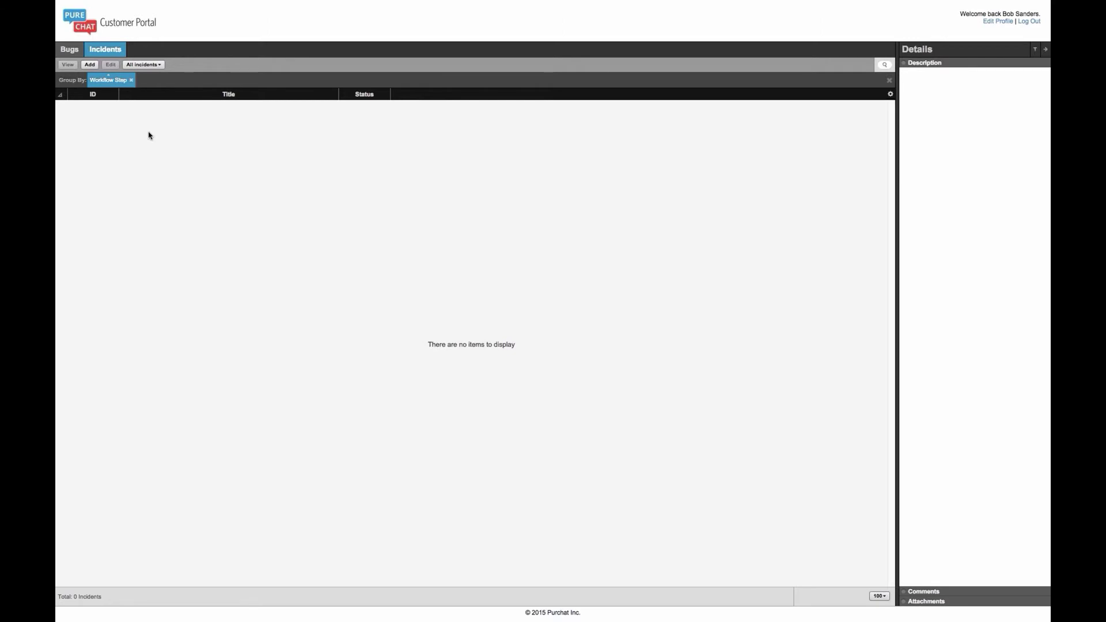
click(92, 65)
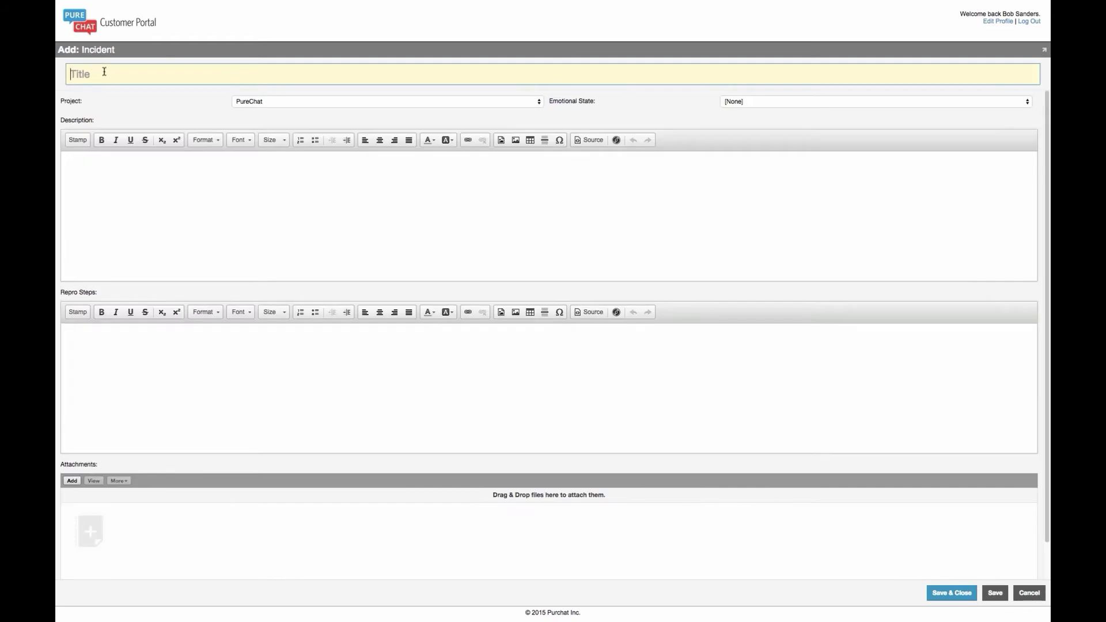
- Title the incident 'Cannot log in' and paste the invalid username and password complaint as its description
click(148, 181)
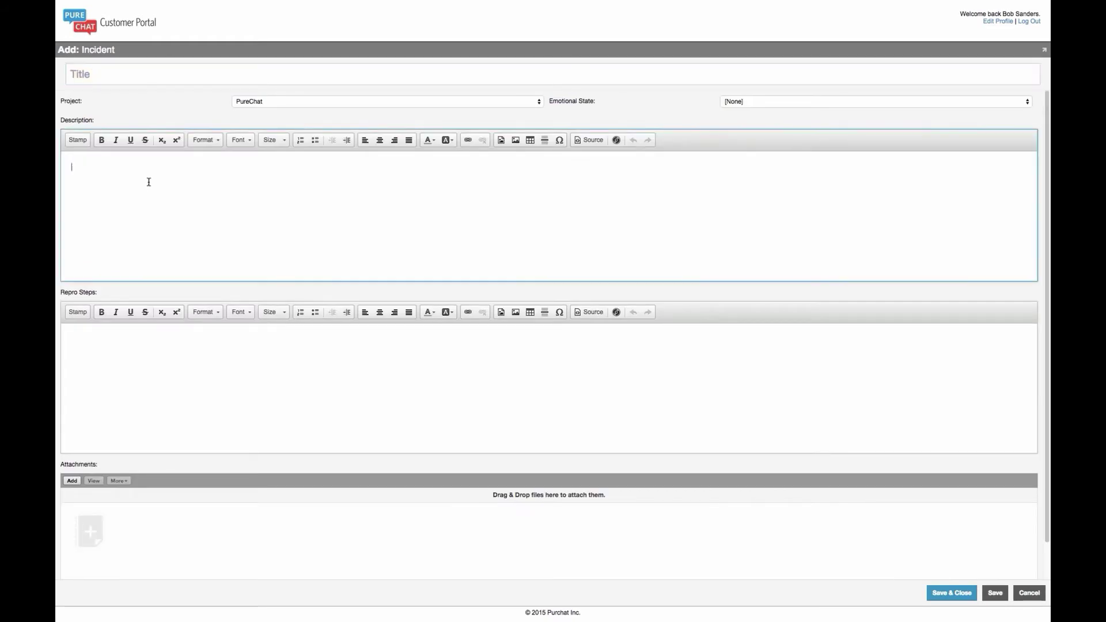
click(137, 77)
text(Canno)
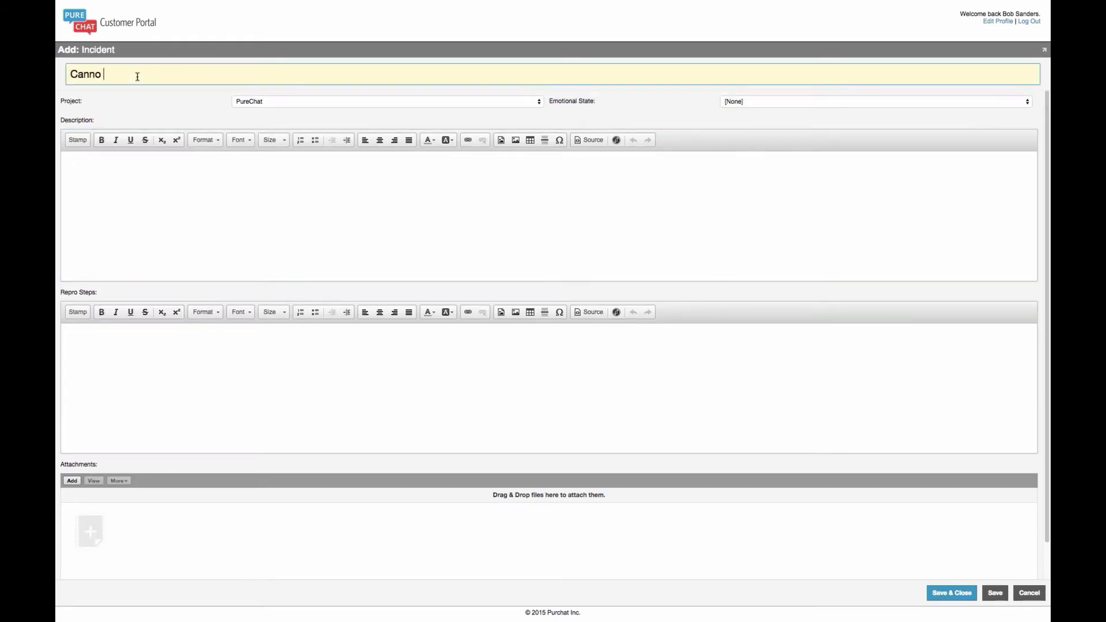
text(t log in)
click(154, 186)
text(Every time I try the login on the site it says invalid username and password.  Please help!)
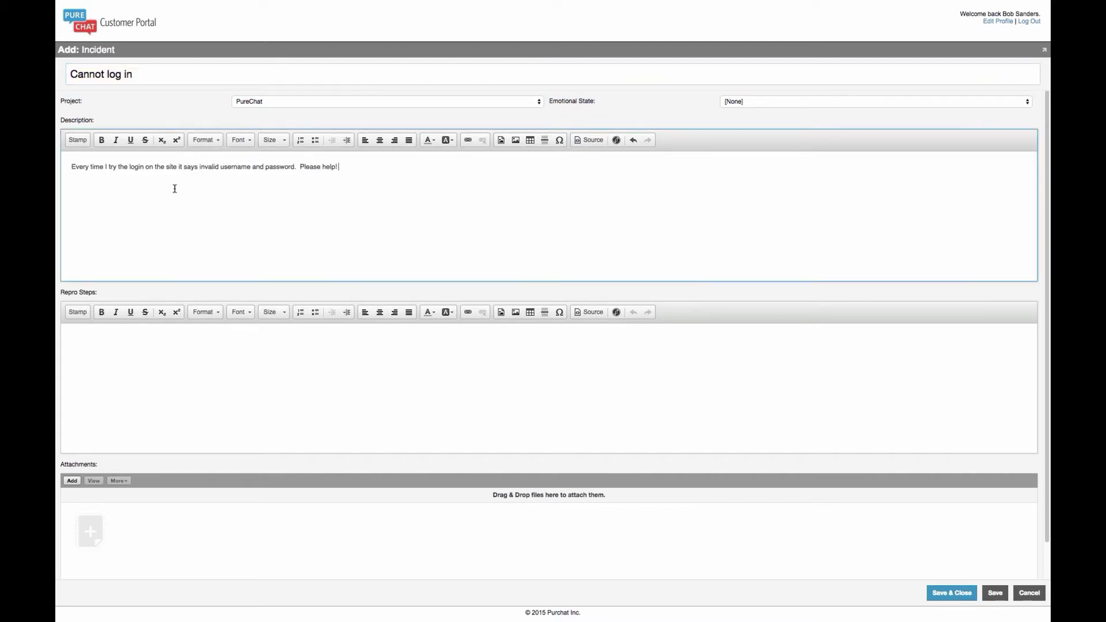
- Look through the project choices and keep PureChat as the incident's project
click(272, 102)
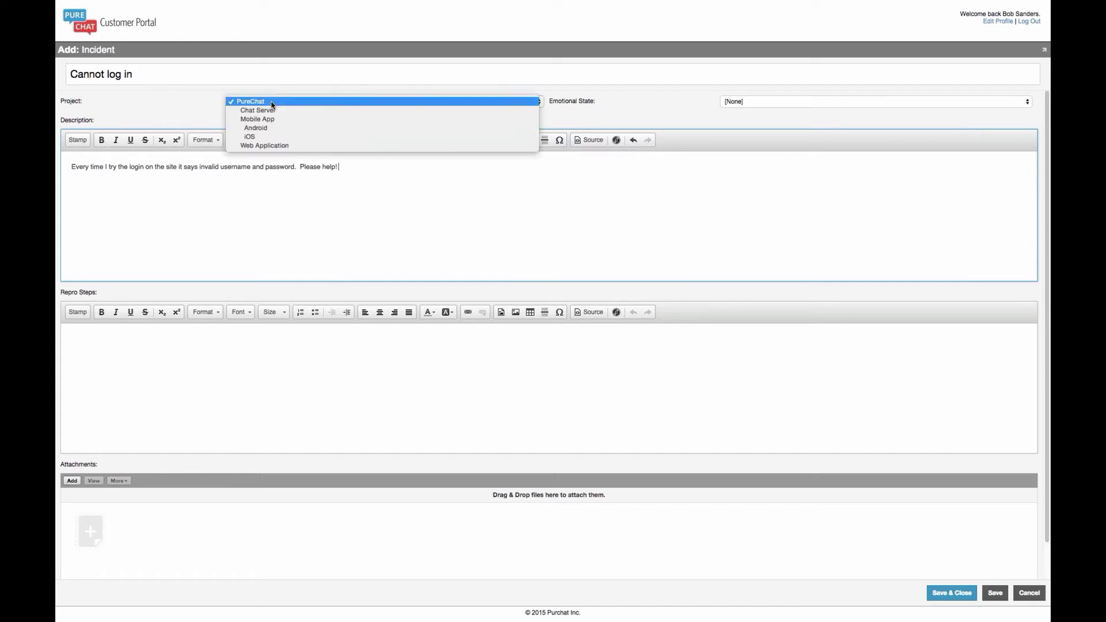
click(180, 108)
click(265, 104)
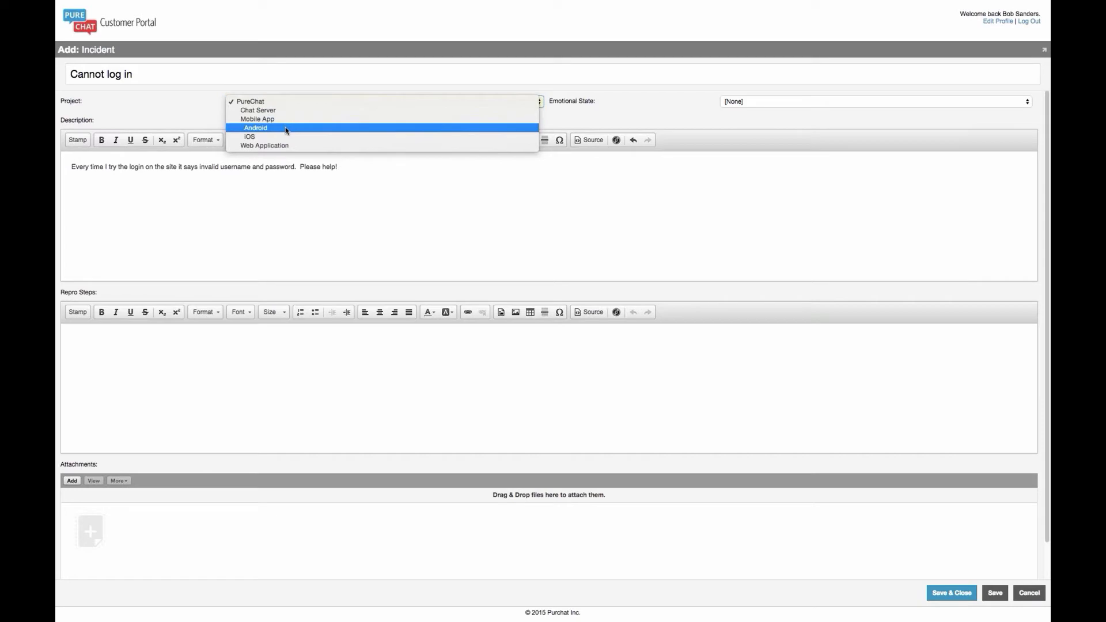
key(Down)
key(Down)
key(Down)
key(Down)
key(Down)
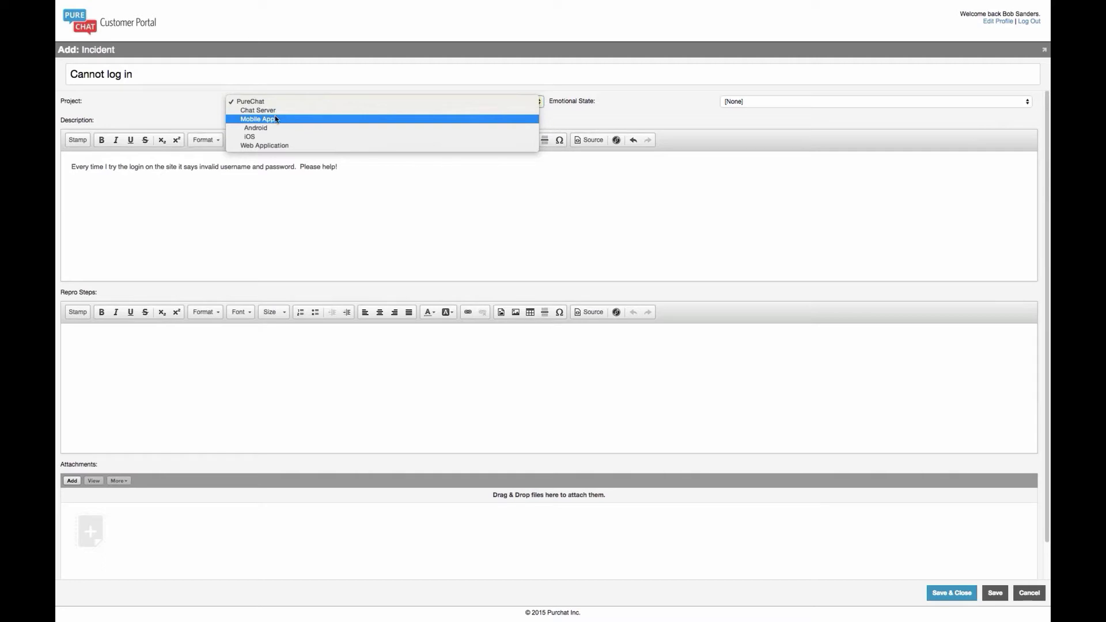
click(171, 101)
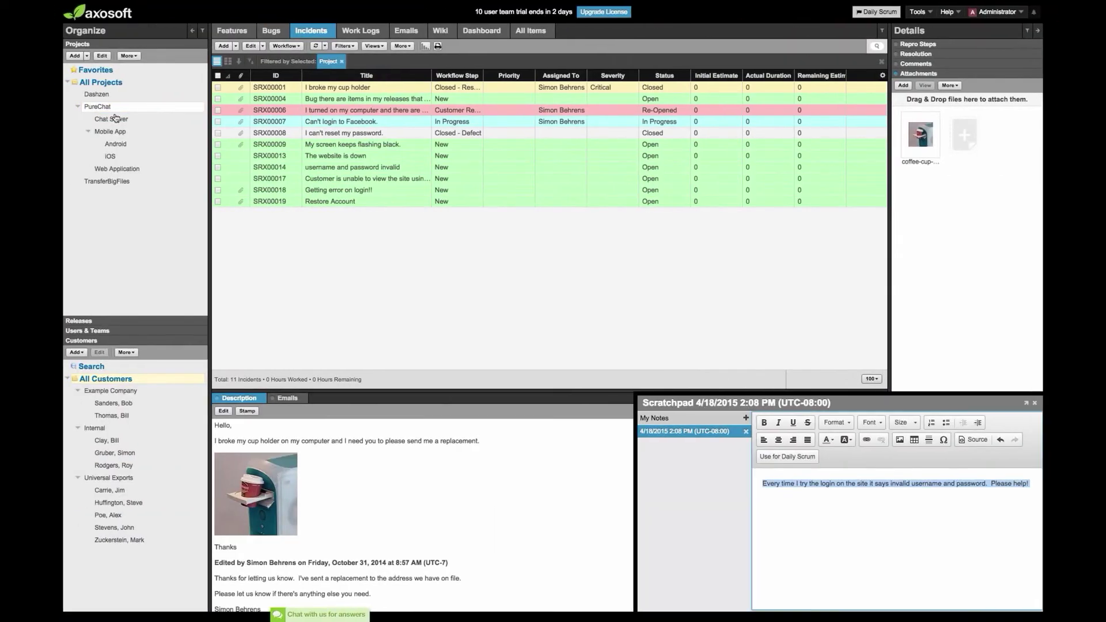
click(114, 117)
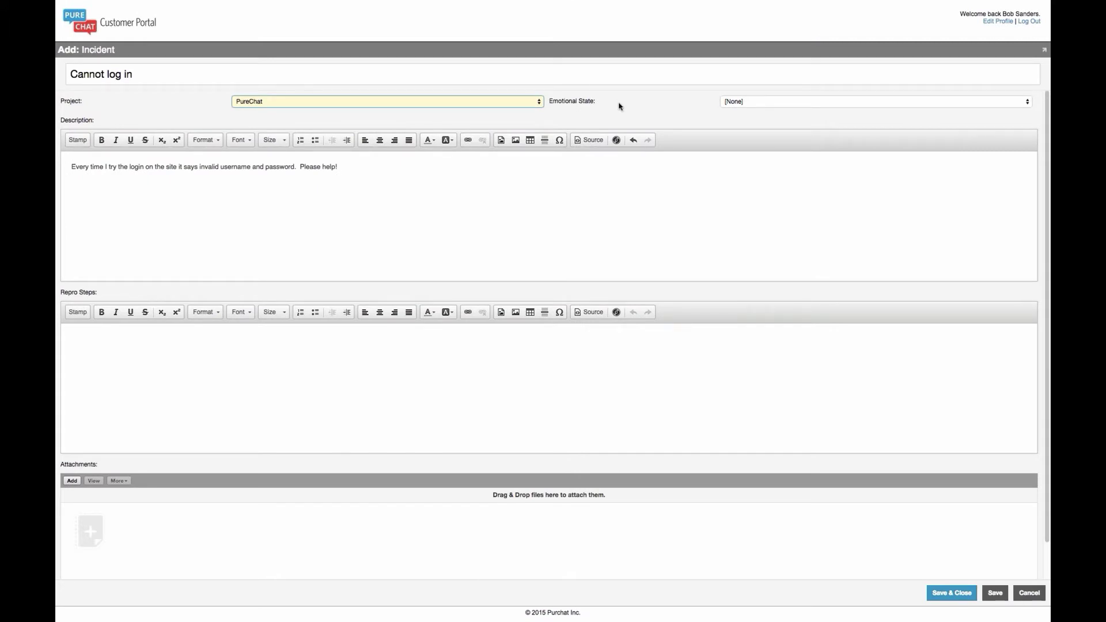
- Set the incident's Emotional State to Angry, then select and deselect the description text
click(755, 104)
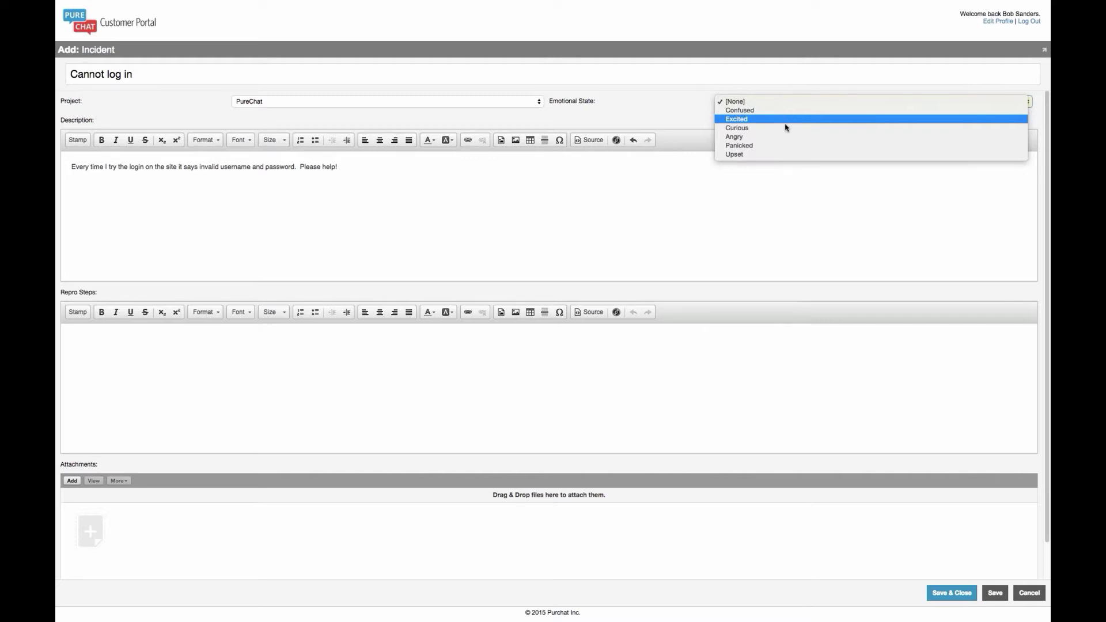
click(786, 138)
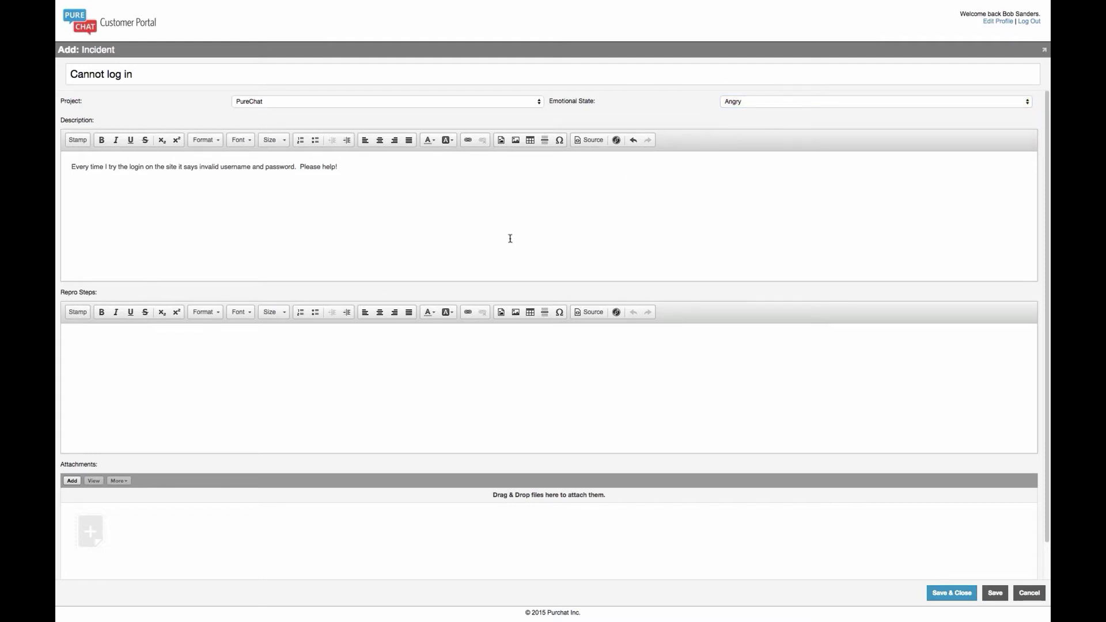
drag(74, 172, 348, 171)
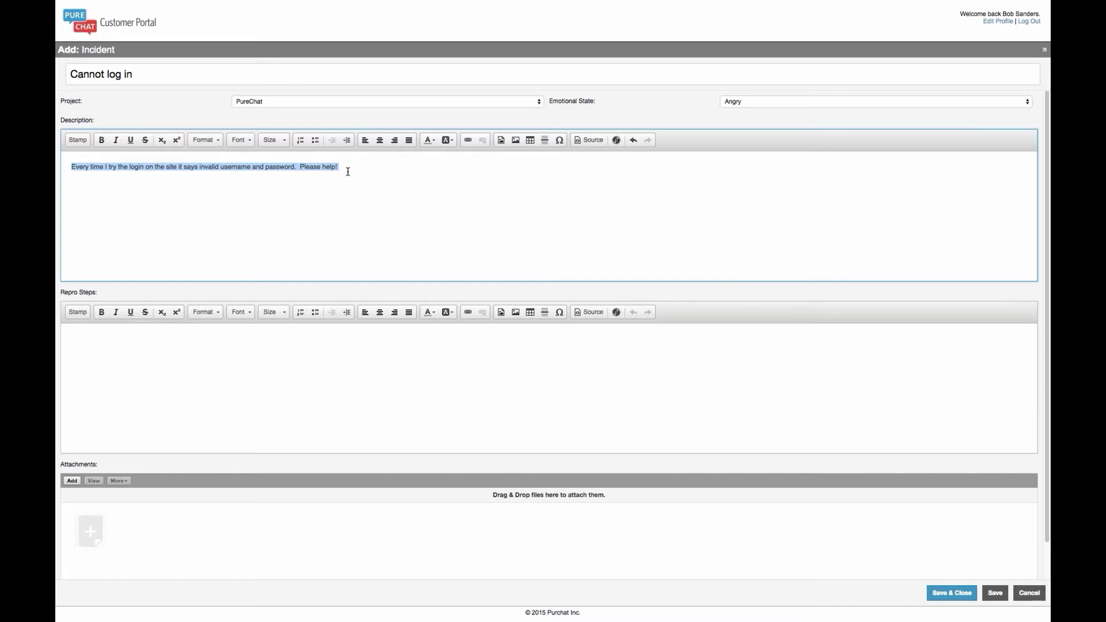
click(348, 172)
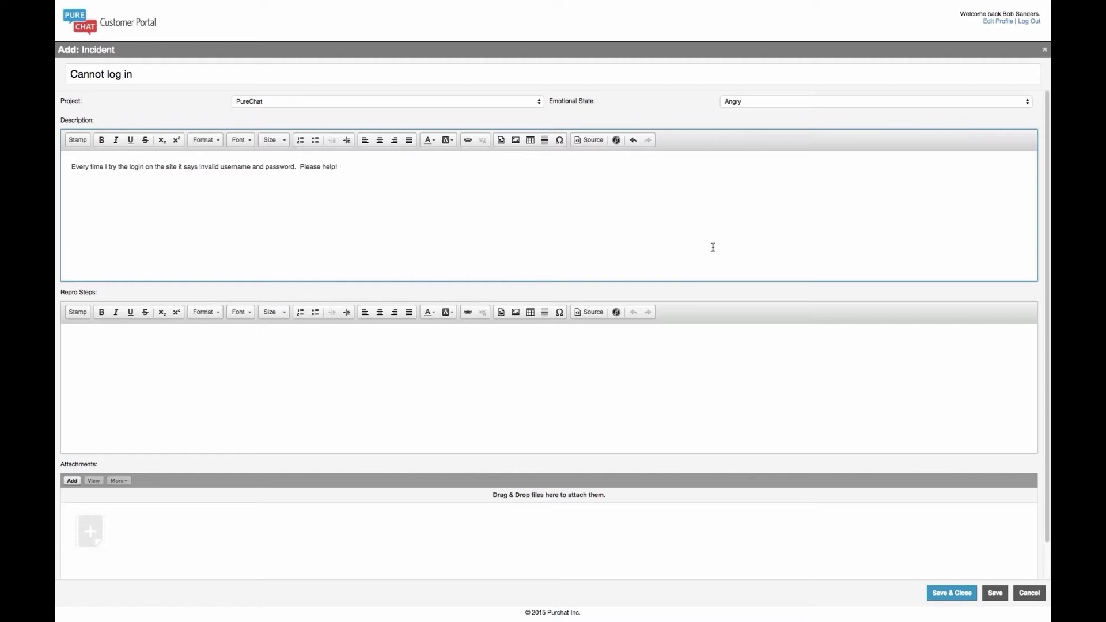
- Add stamped repro steps noting Chrome use and a blank result, then save the incident
click(174, 360)
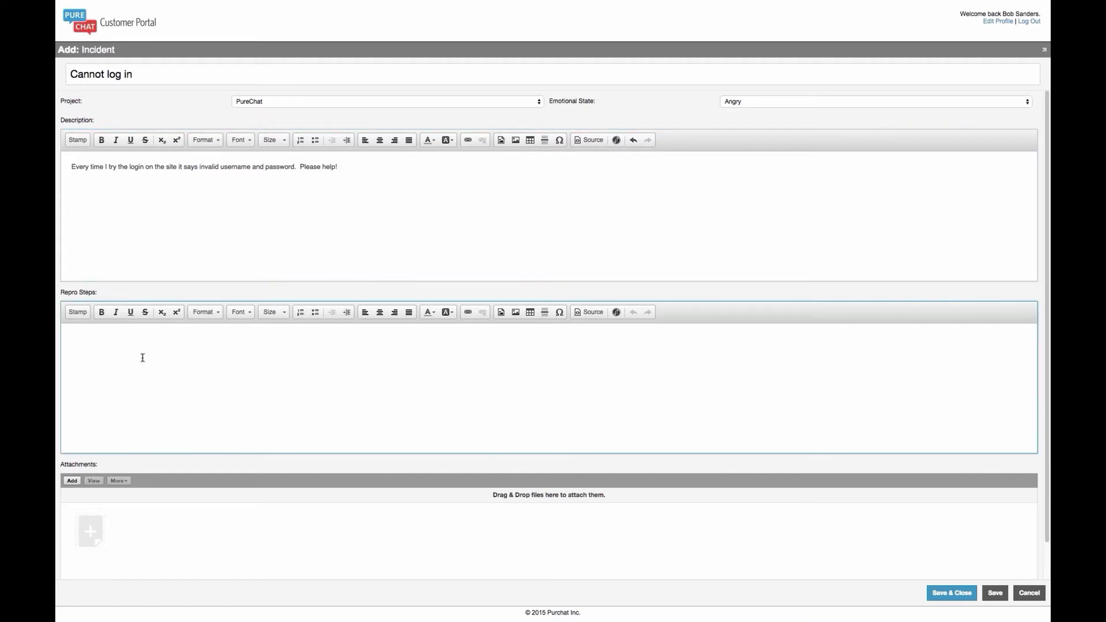
click(78, 312)
text(using Chrome)
key(Return)
text(get bac)
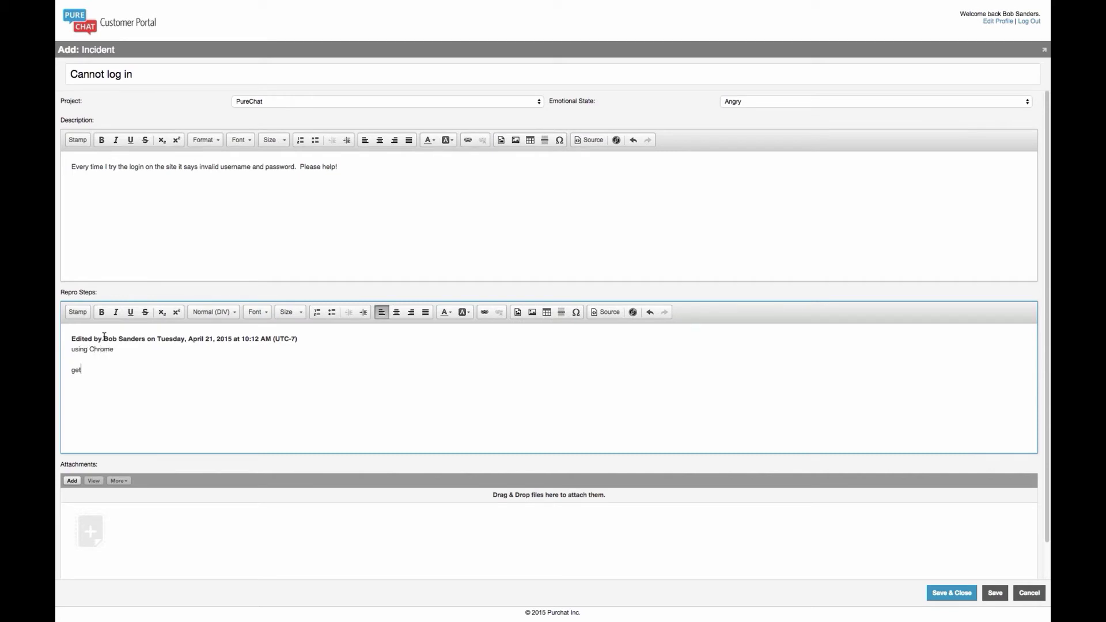
key(BackSpace)
key(BackSpace)
text(lank)
click(942, 595)
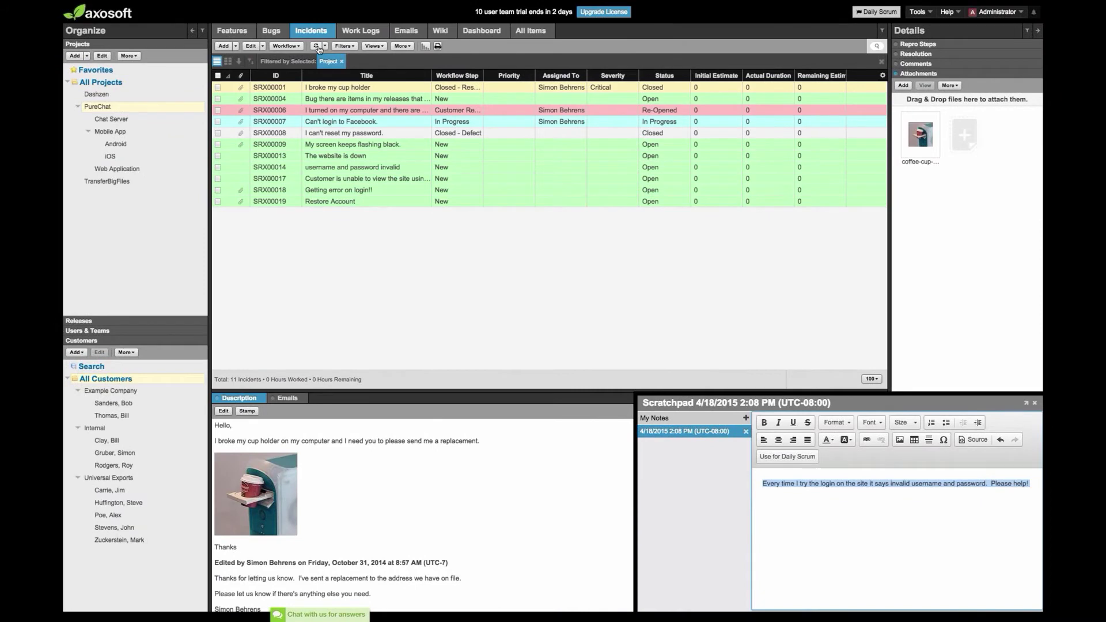
- Refresh the list, open SRX00023's details, close the Scratchpad, and view its empty Emails tab
click(317, 47)
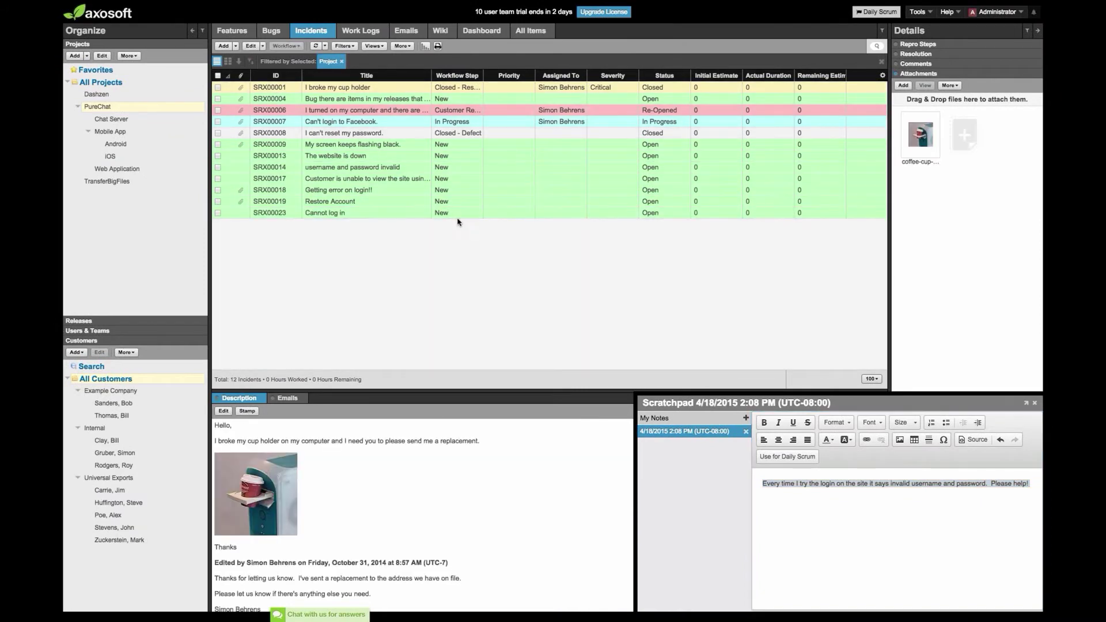
click(412, 217)
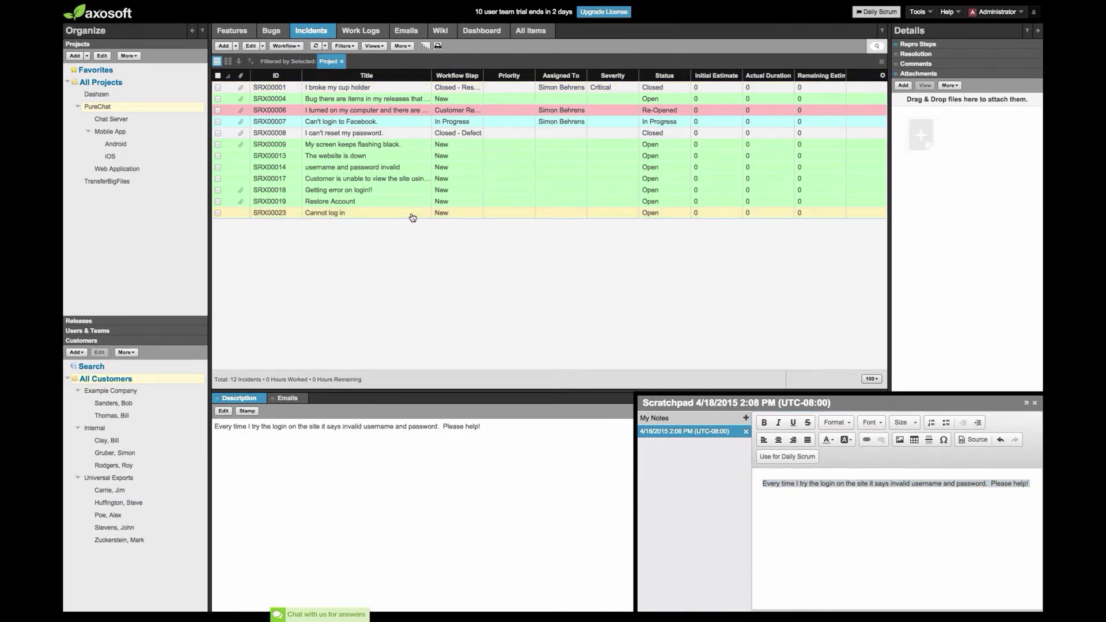
drag(215, 427, 499, 428)
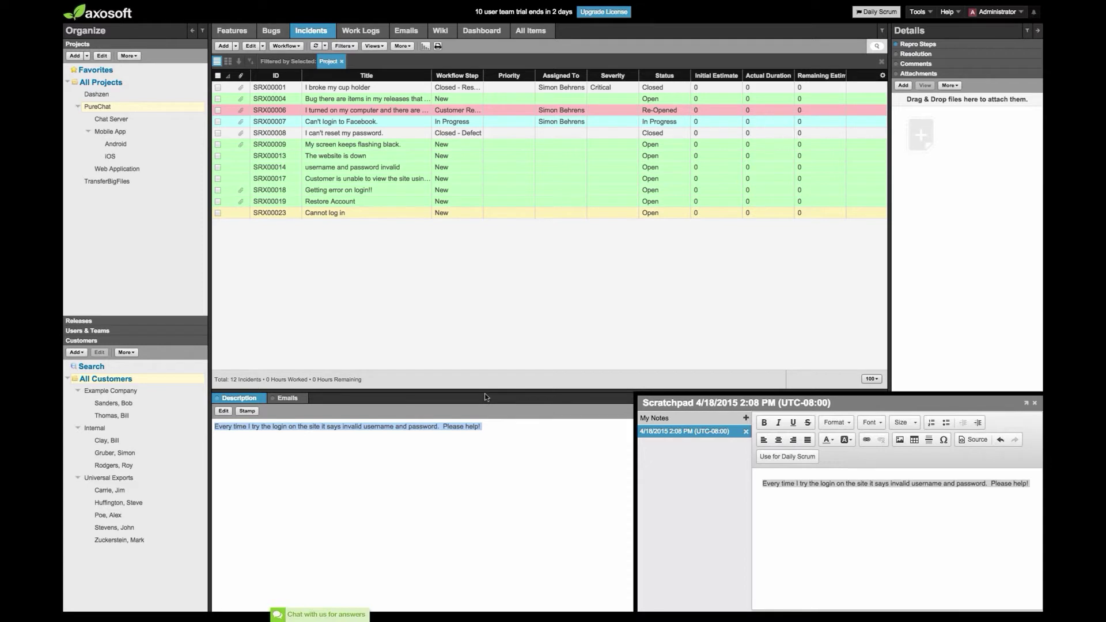
click(489, 426)
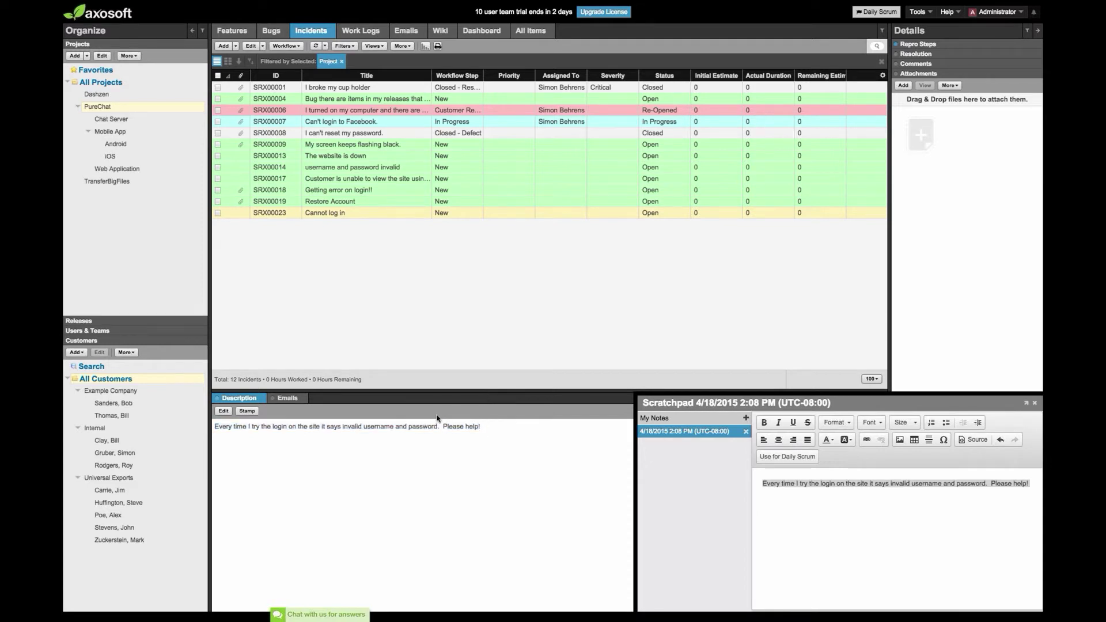
drag(424, 390, 424, 347)
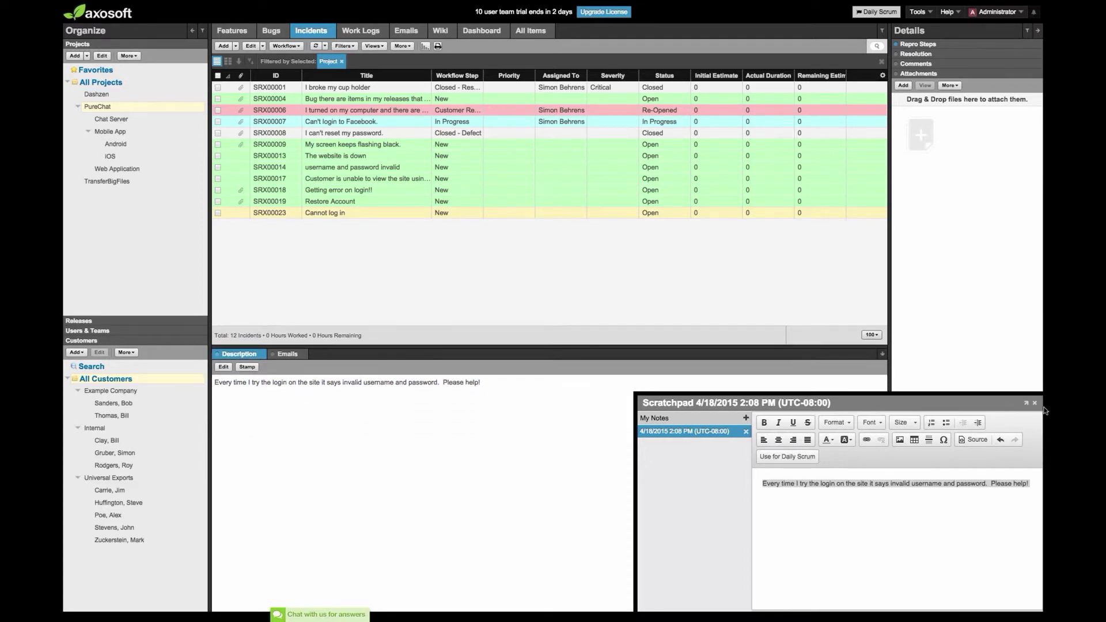
click(1035, 403)
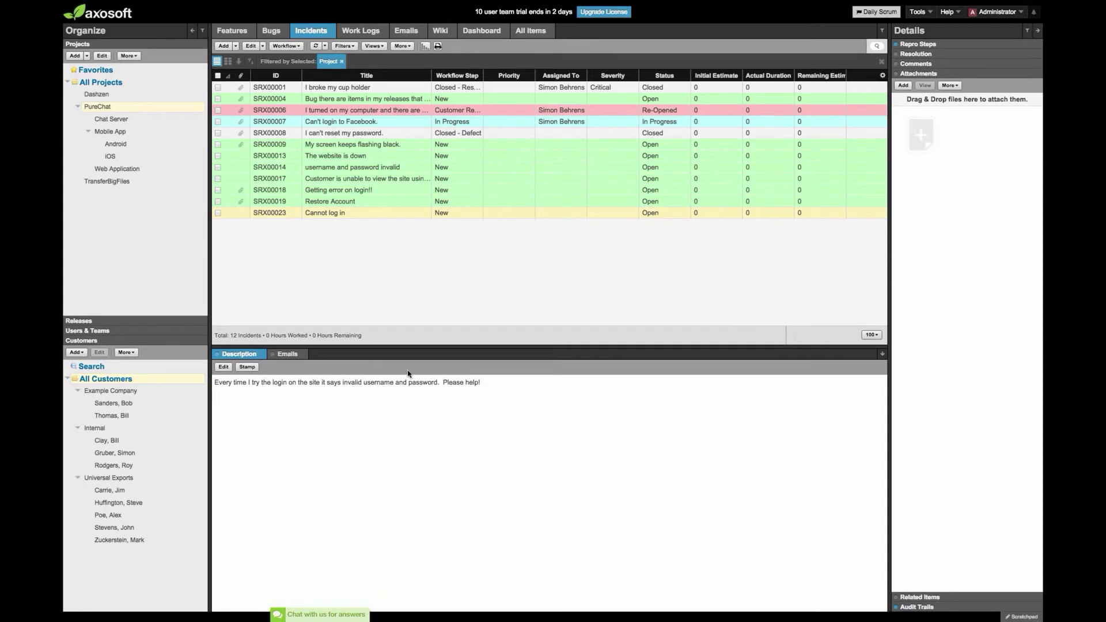
click(289, 355)
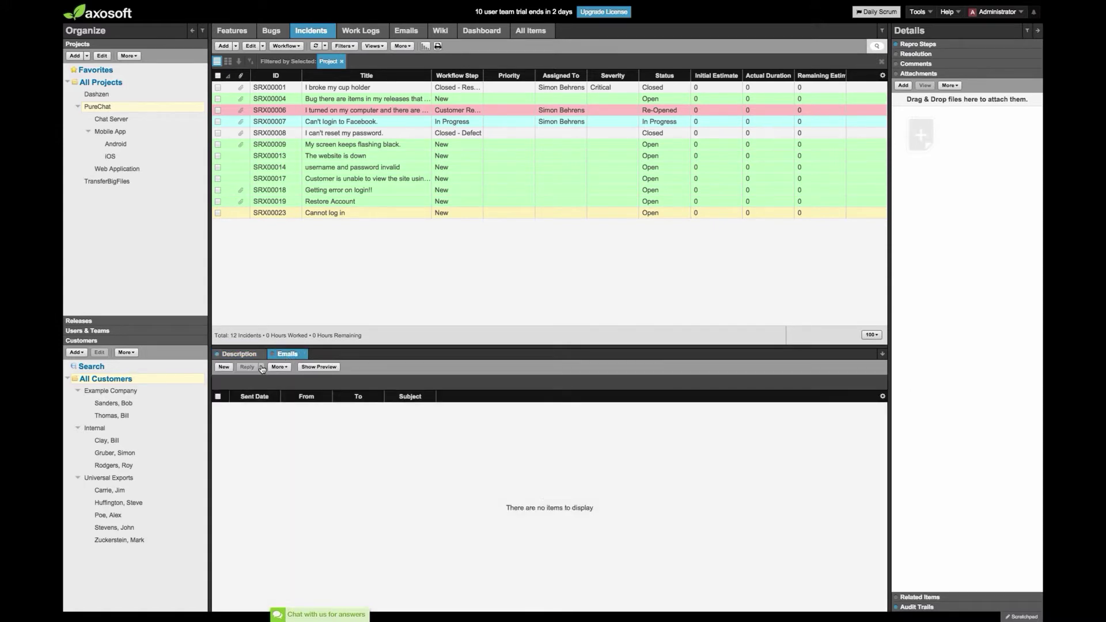
click(231, 367)
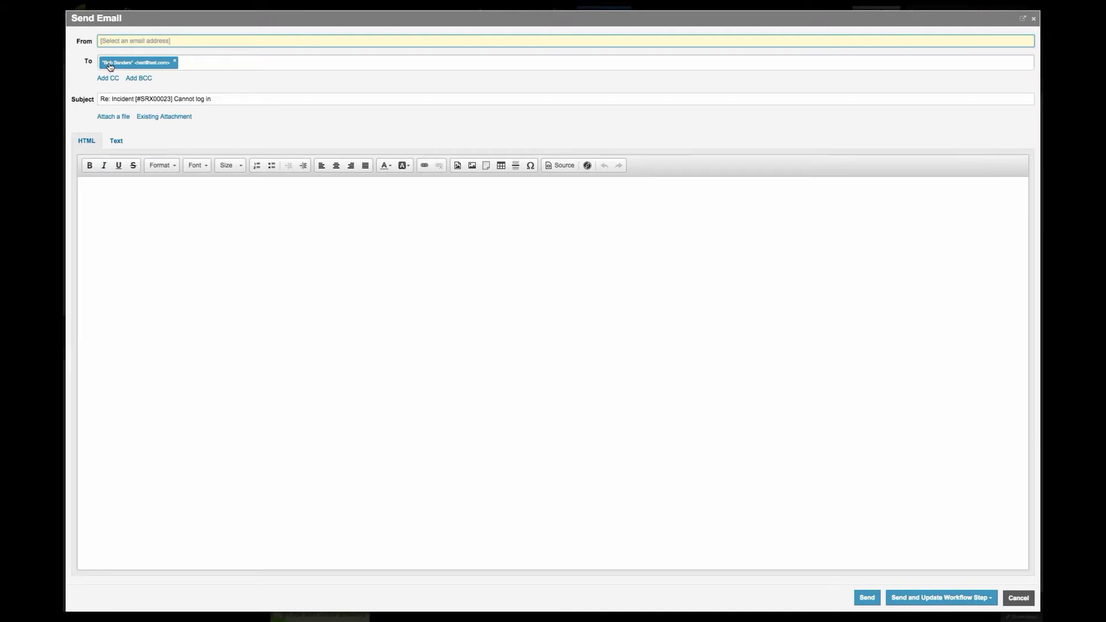
click(140, 40)
click(184, 203)
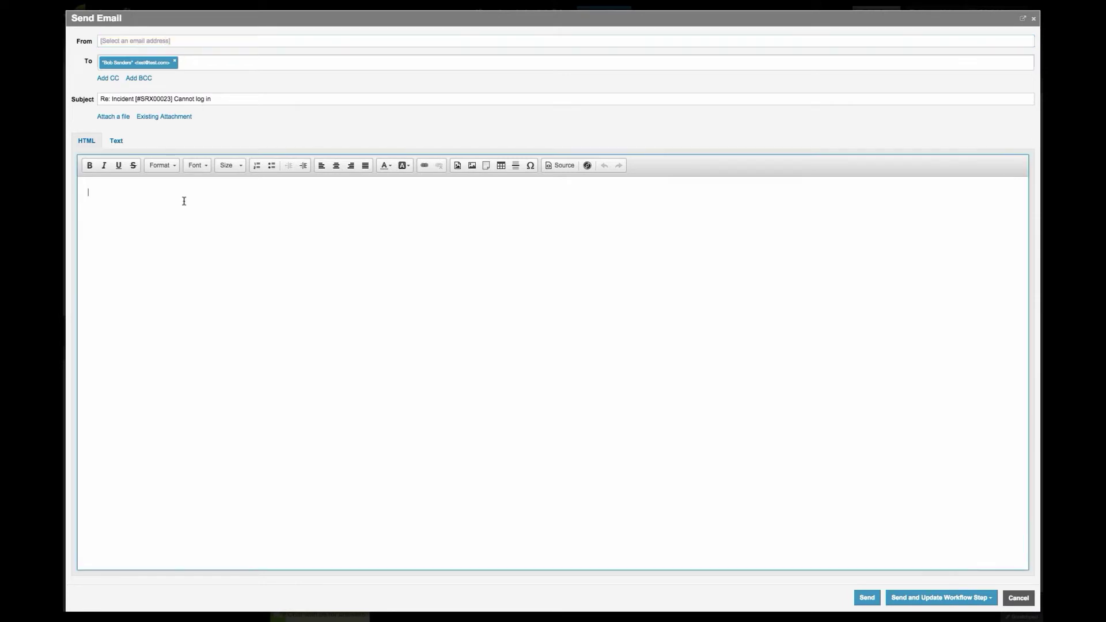
text(Hello Bob,)
click(1016, 597)
click(651, 323)
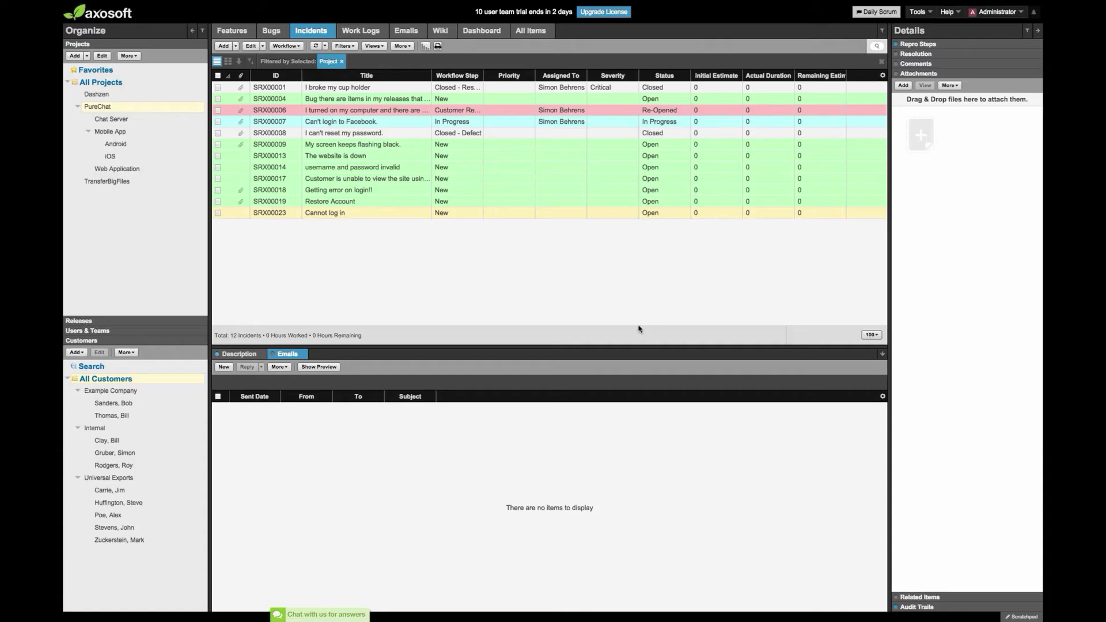
key(ctrl+Left)
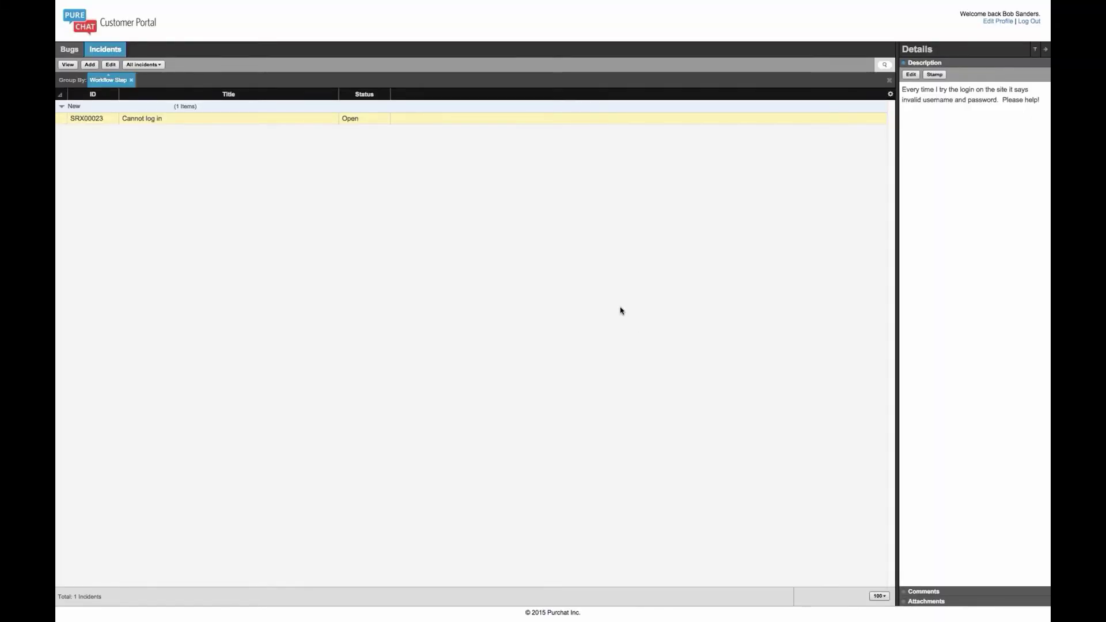
key(ctrl+Right)
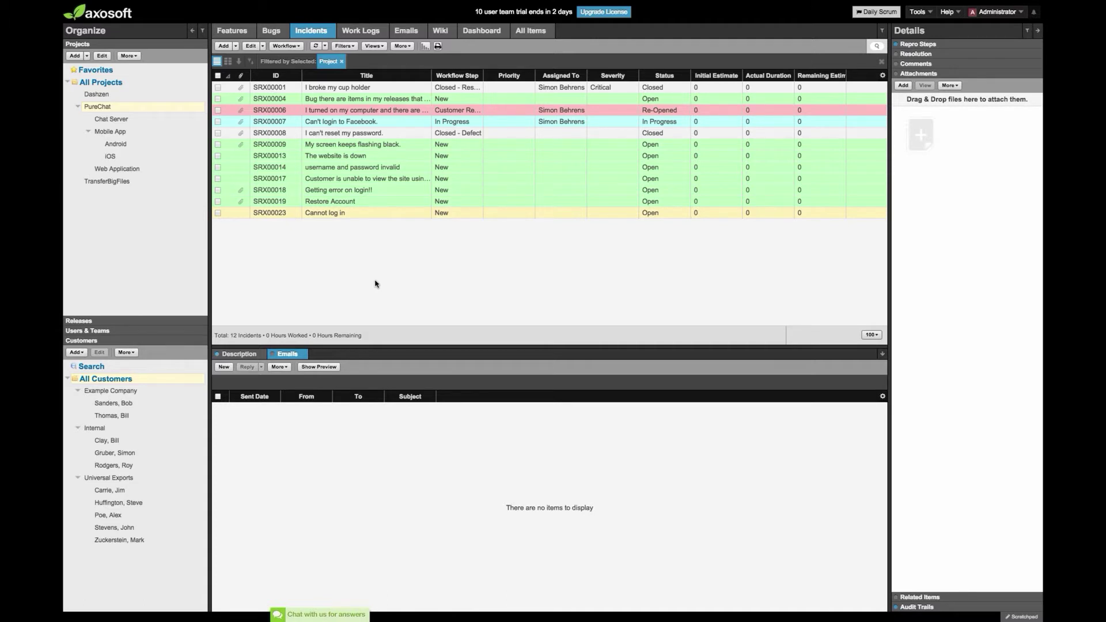
- Open the Workflow step list and close it without changing SRX00023's step
click(287, 46)
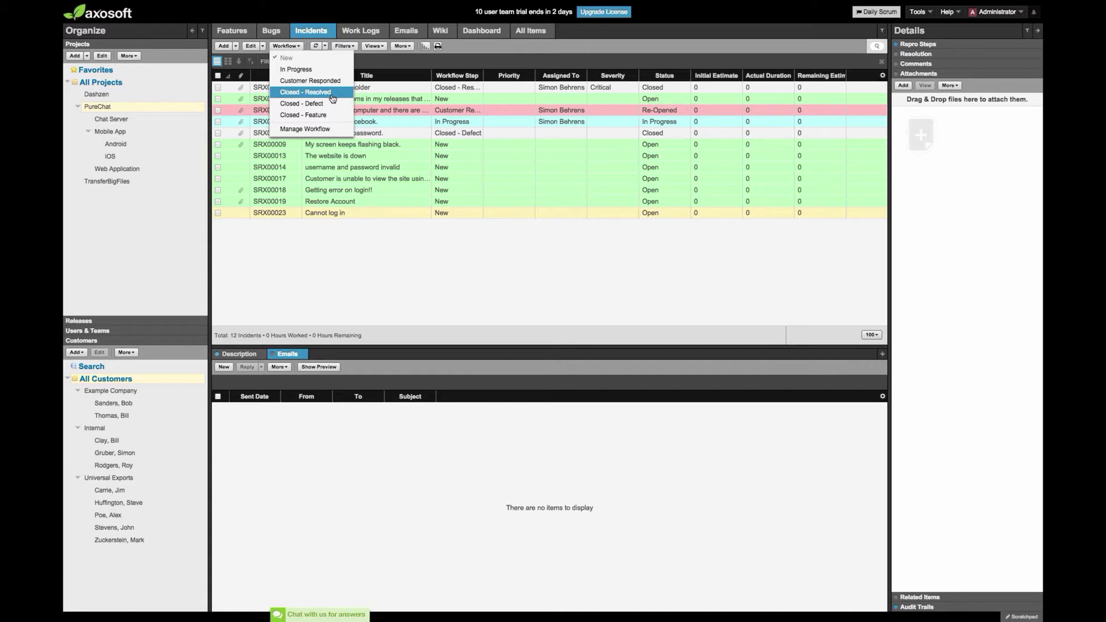
click(432, 251)
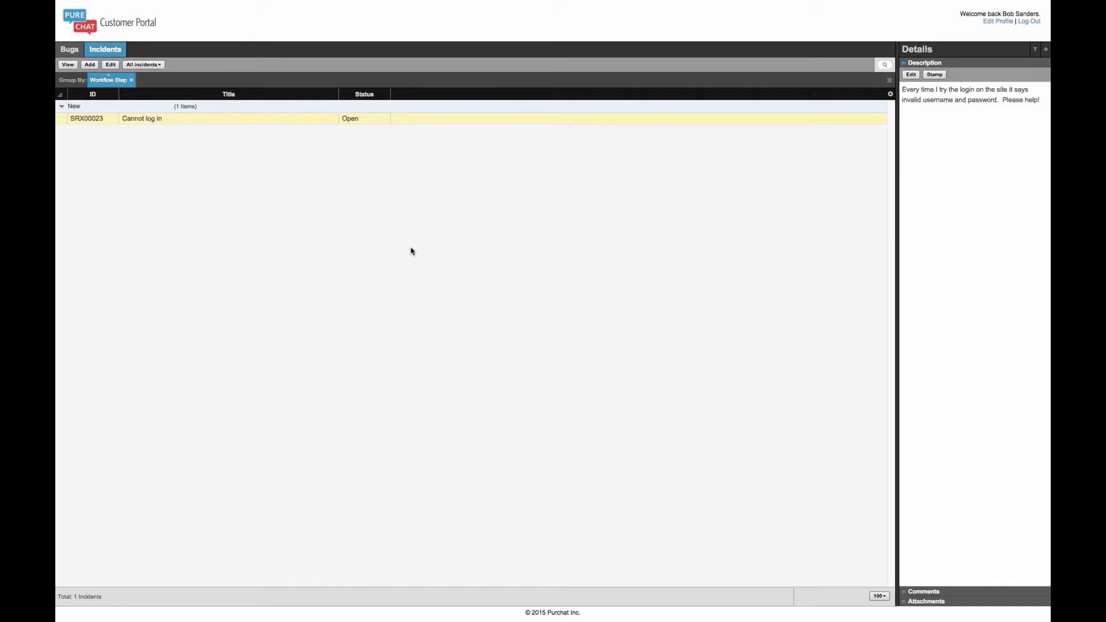
- Start a new incident in the portal, cancel it, and return to Axosoft
click(89, 65)
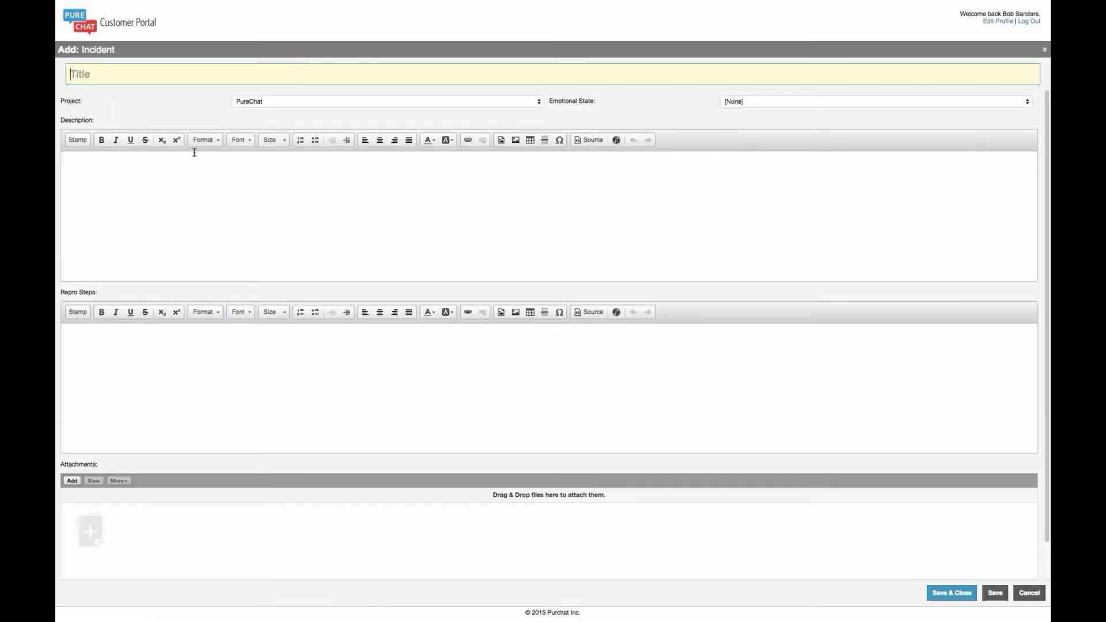
click(1030, 593)
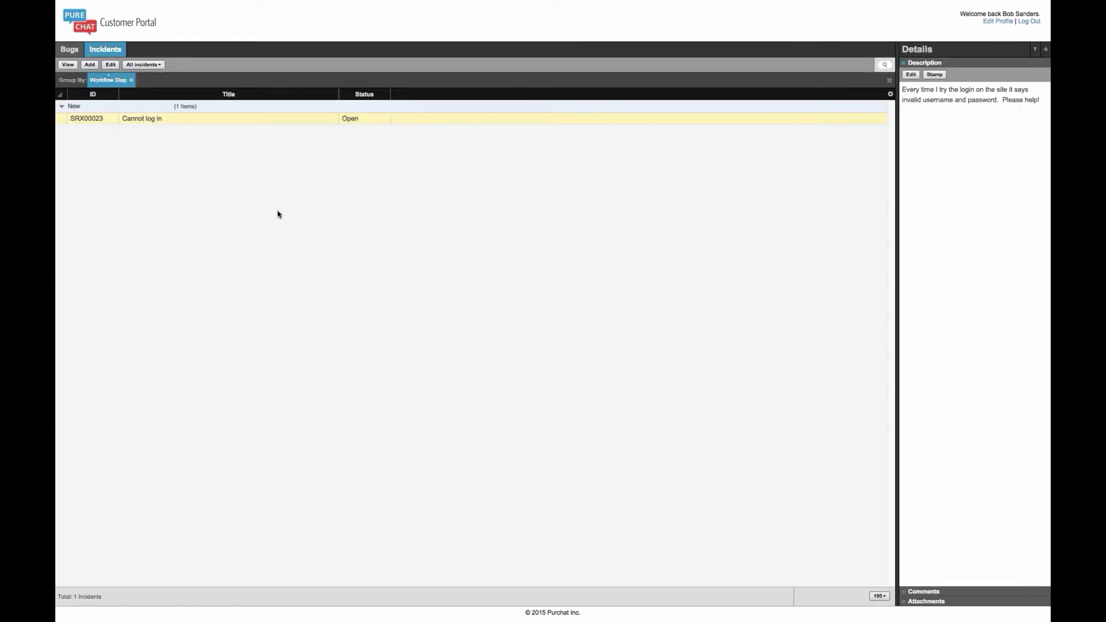
key(ctrl+Left)
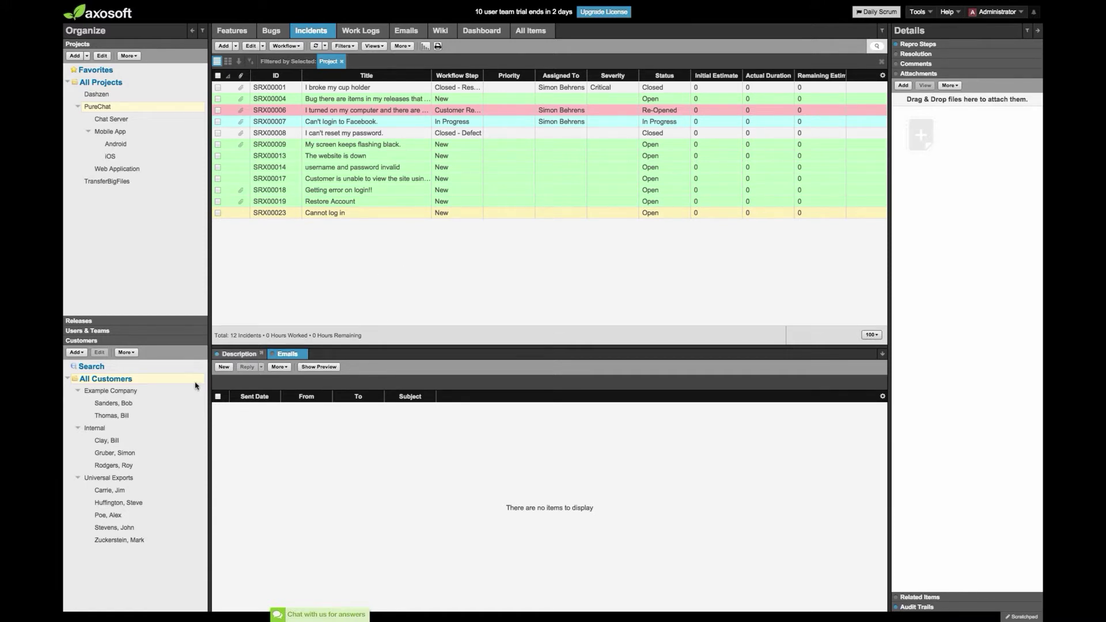
- Filter incidents to the first Example Company contact and open that contact for editing
click(148, 405)
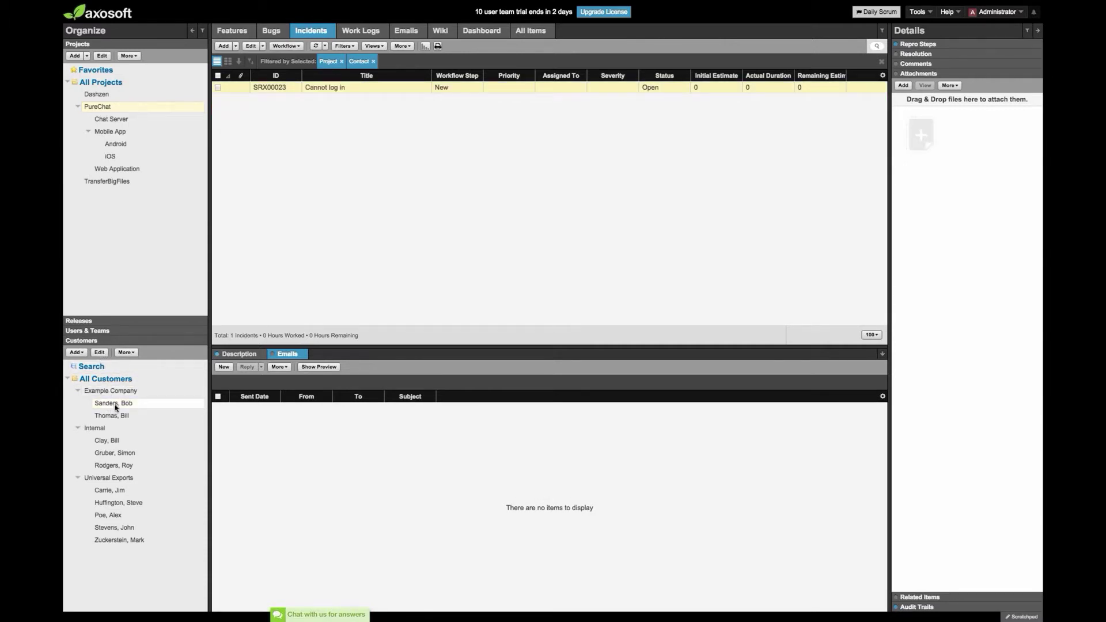
click(105, 356)
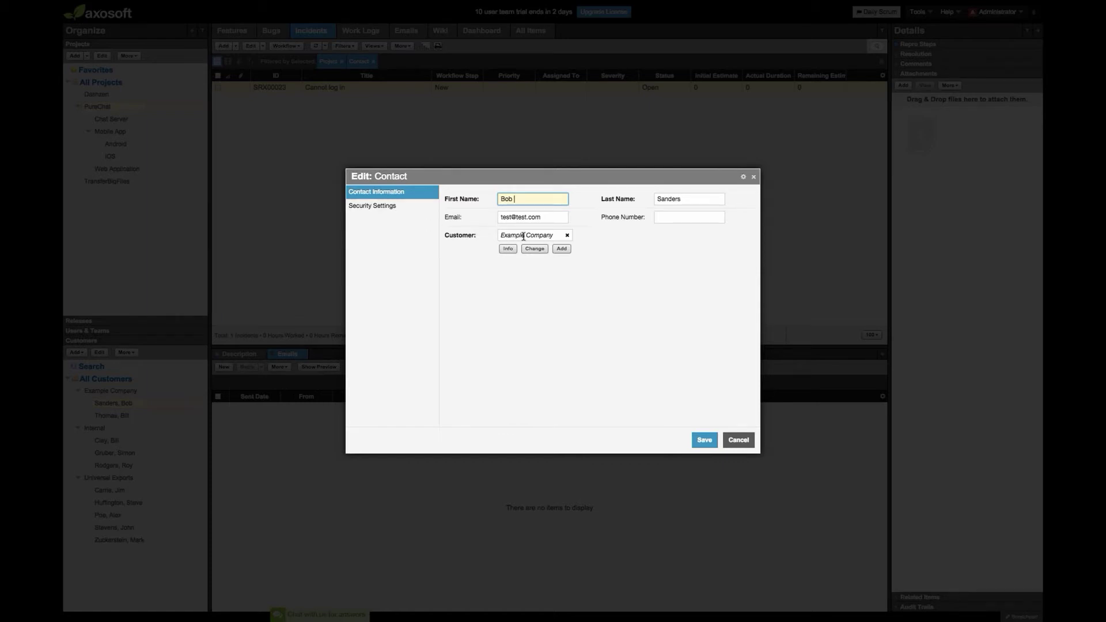
- Review the contact's portal security, keeping Default Security Role and ticking the activation e-mail option
click(390, 206)
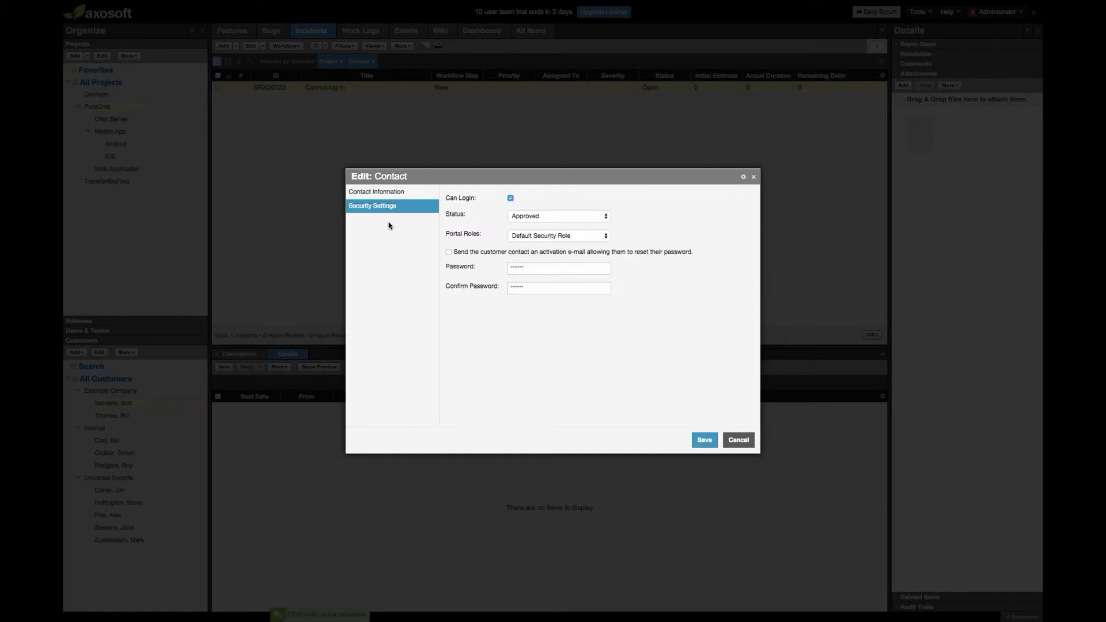
click(550, 237)
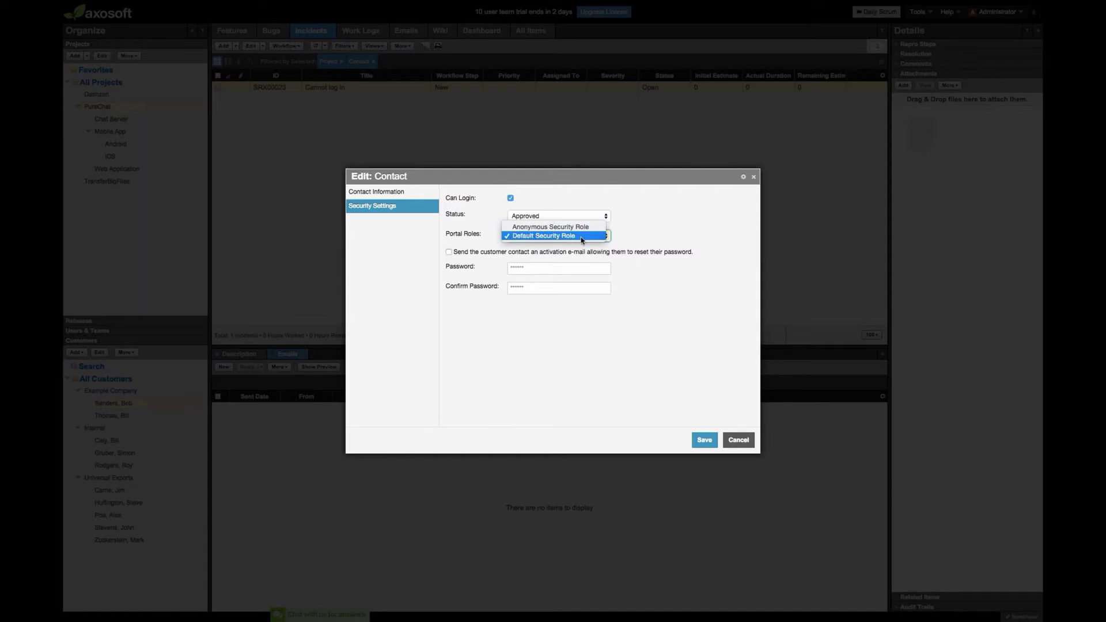
click(672, 255)
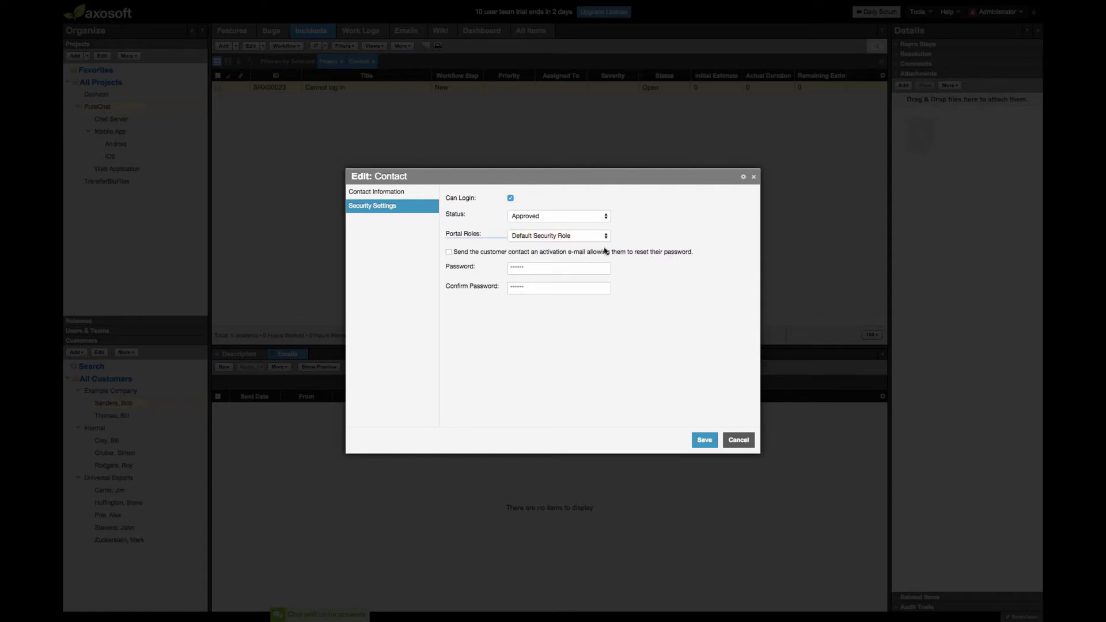
click(623, 254)
- Discard the contact form and open the Default Security Role from Portal Security Roles for editing
click(740, 440)
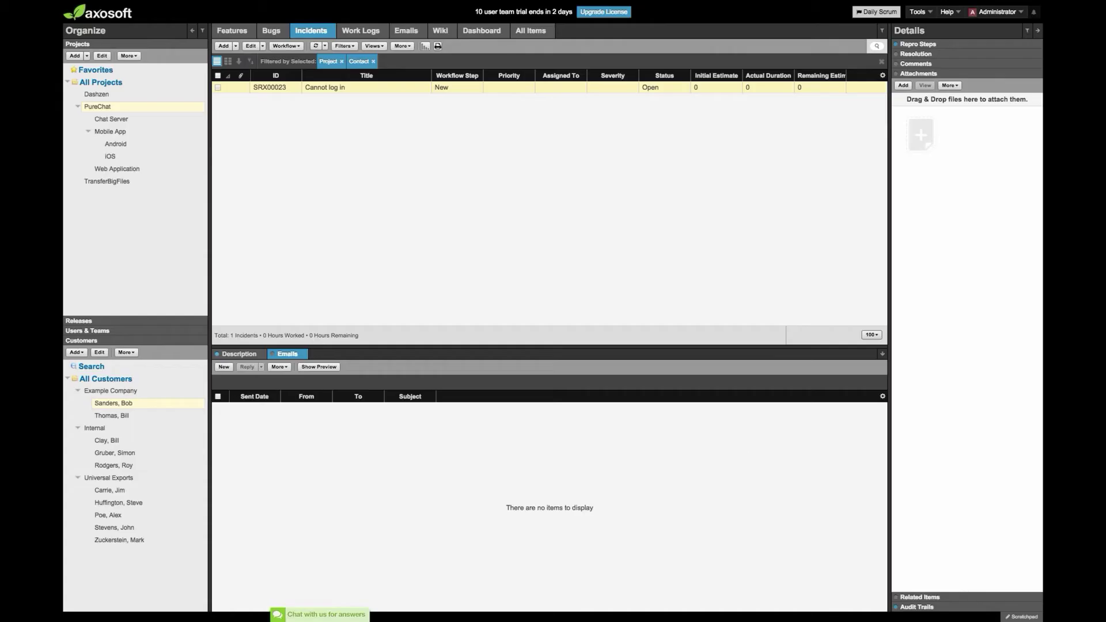
click(918, 13)
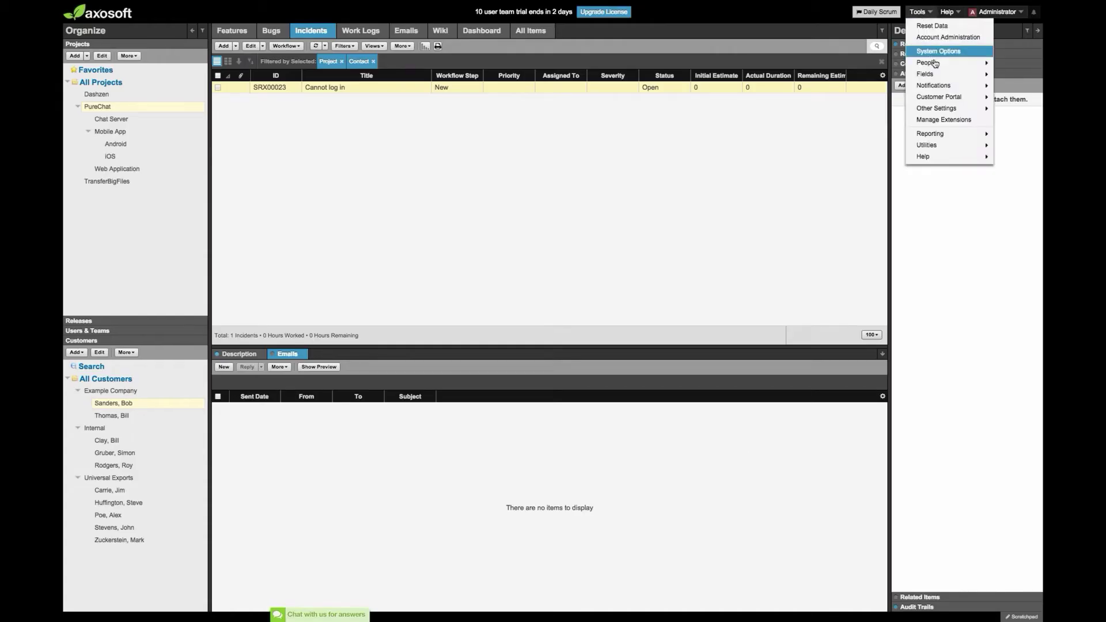
mouse_move(931, 64)
mouse_move(936, 98)
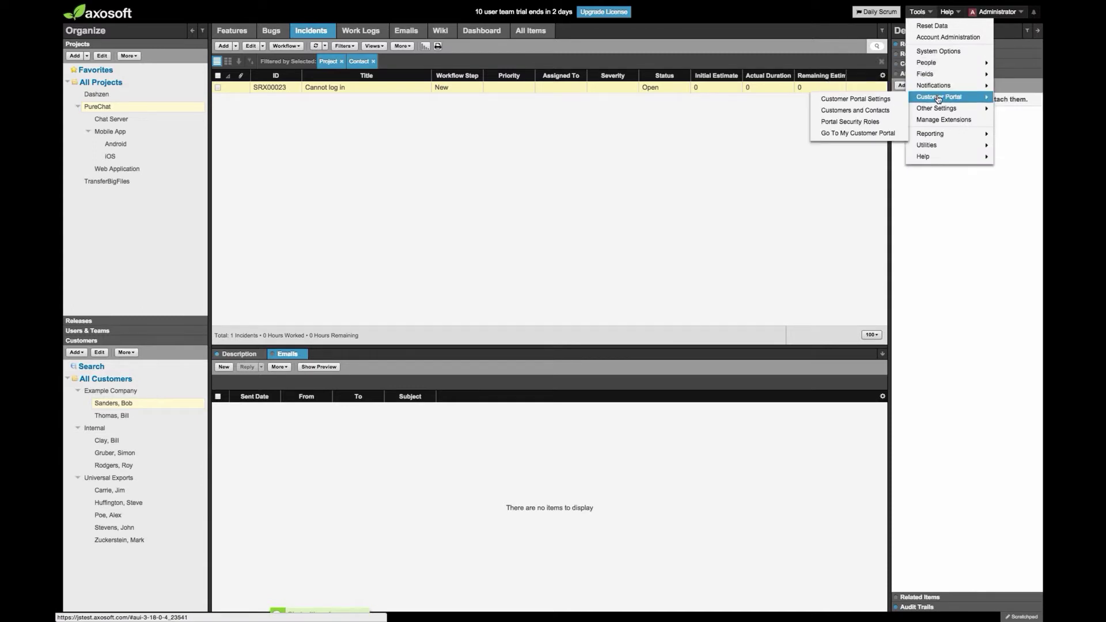
click(892, 127)
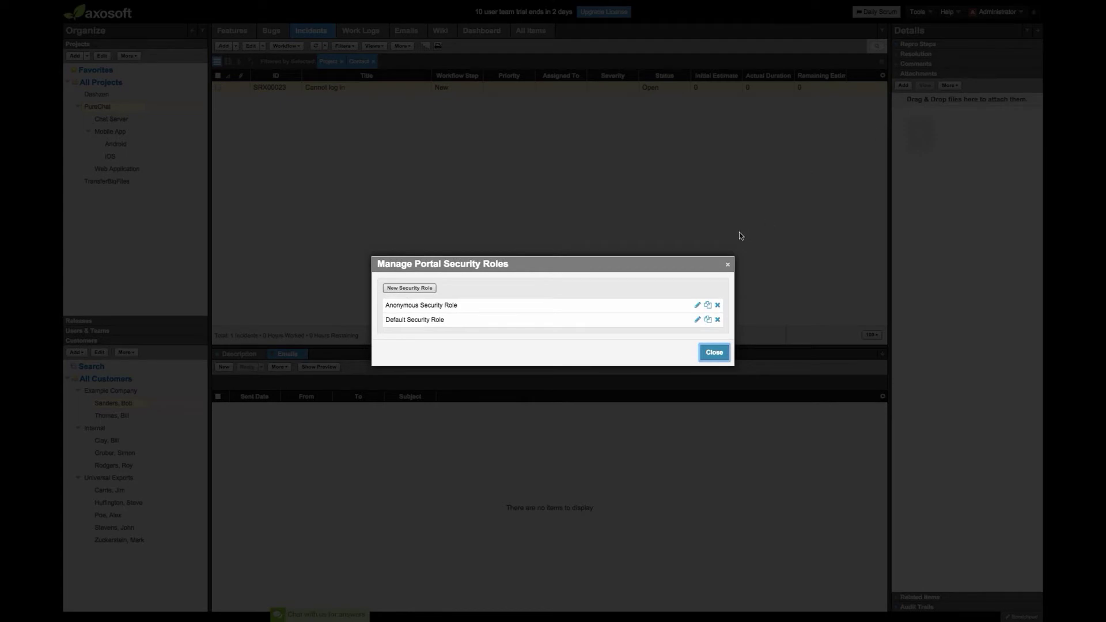
click(697, 321)
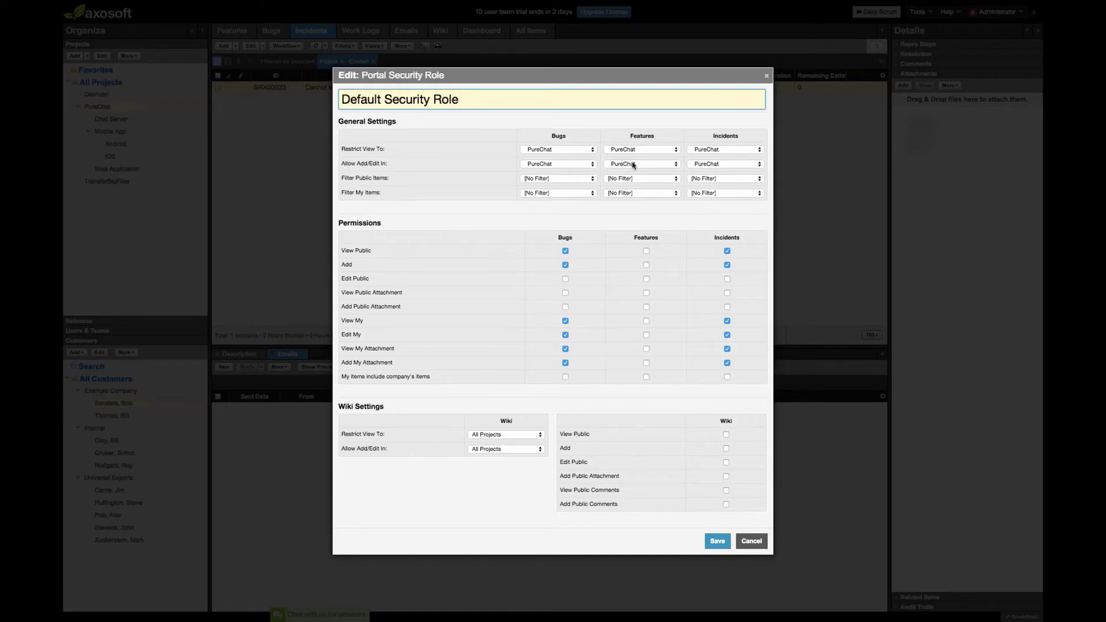
- Keep the PureChat project restriction, clear all six Bugs permissions, and save the Default Security Role
click(578, 153)
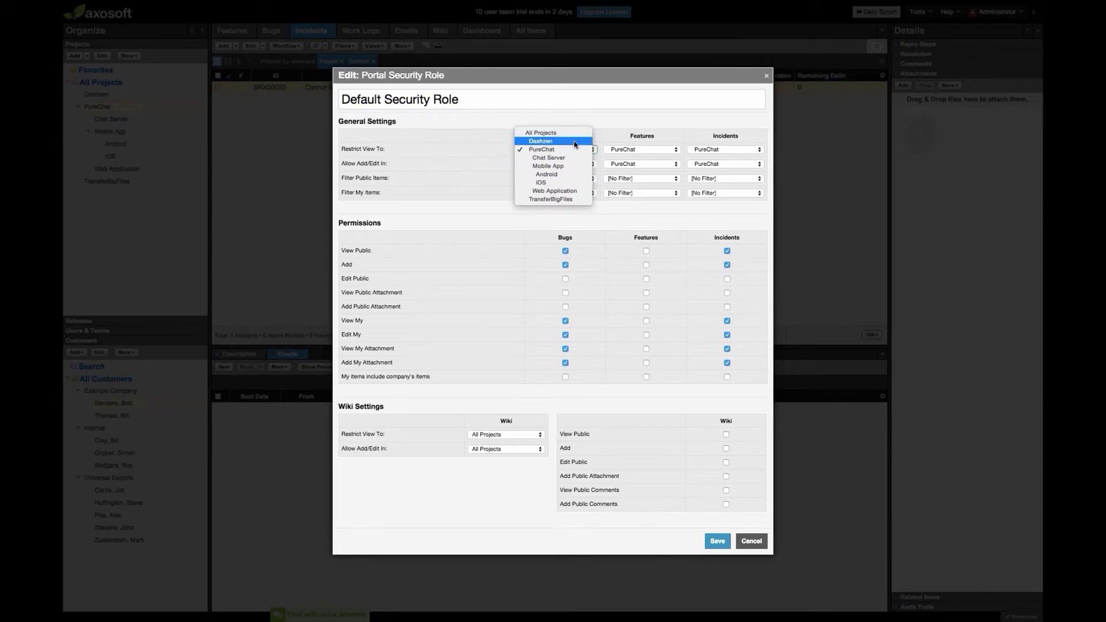
click(605, 215)
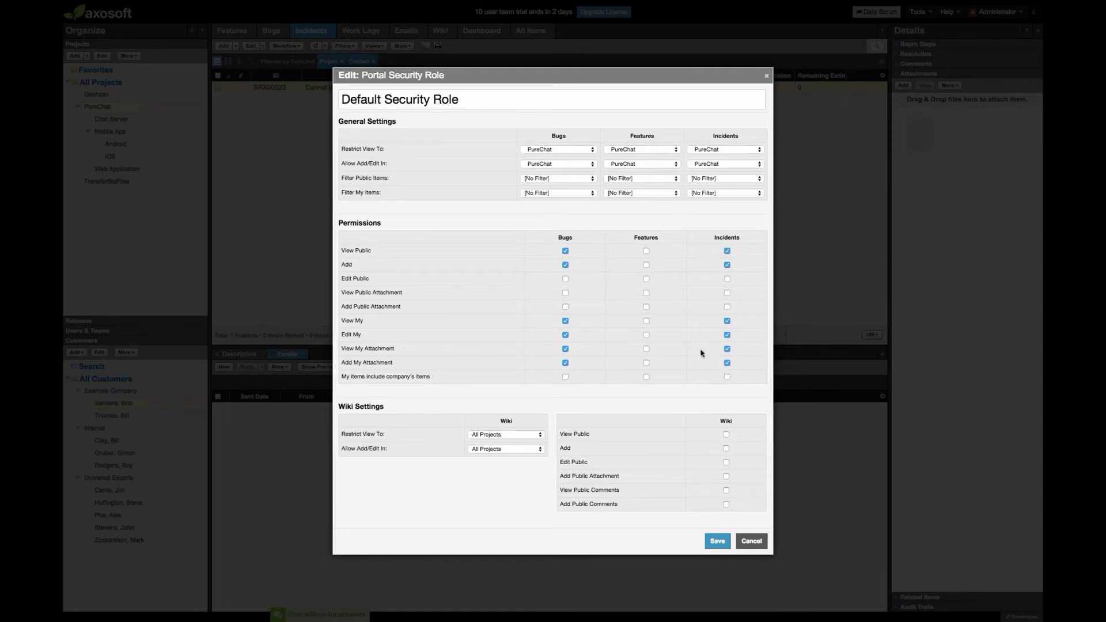
click(565, 251)
click(565, 265)
click(566, 321)
click(565, 335)
click(566, 349)
click(566, 364)
click(719, 541)
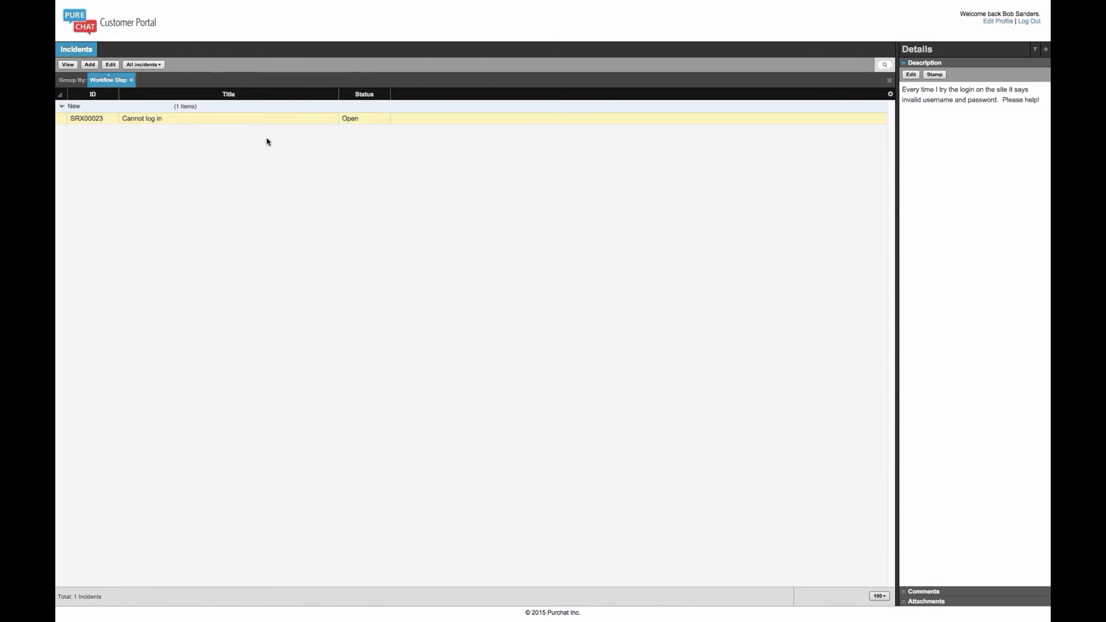
- Return from the portal to Axosoft's Manage Portal Security Roles list
scroll(267, 142, right, 1)
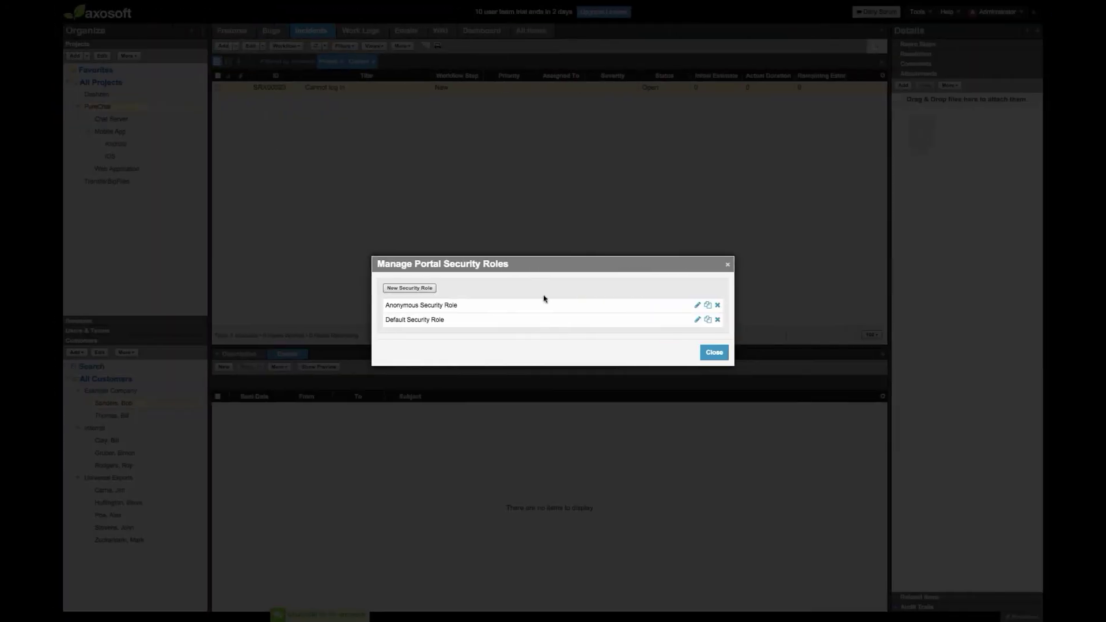
- Reopen the Default Security Role edit dialog, leaving the role name unchanged
click(698, 319)
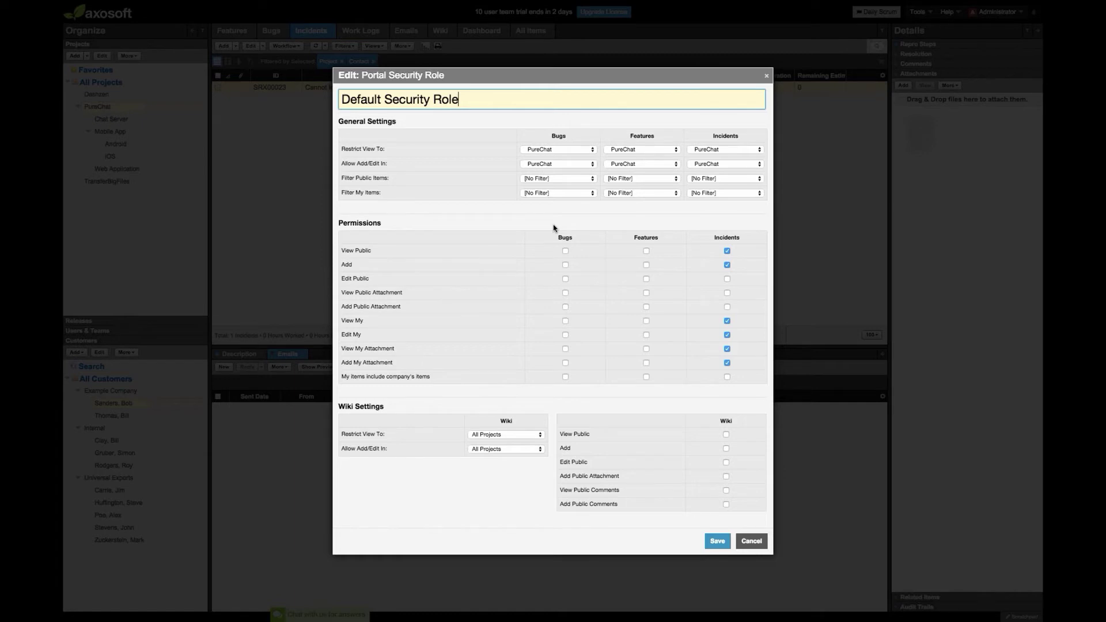
click(579, 214)
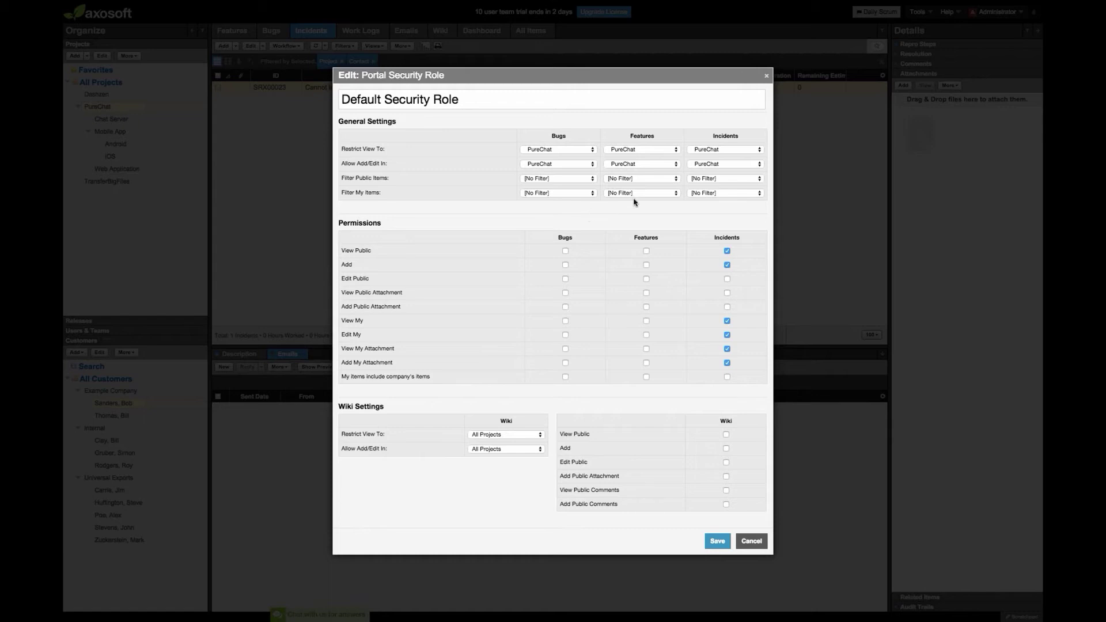
click(578, 179)
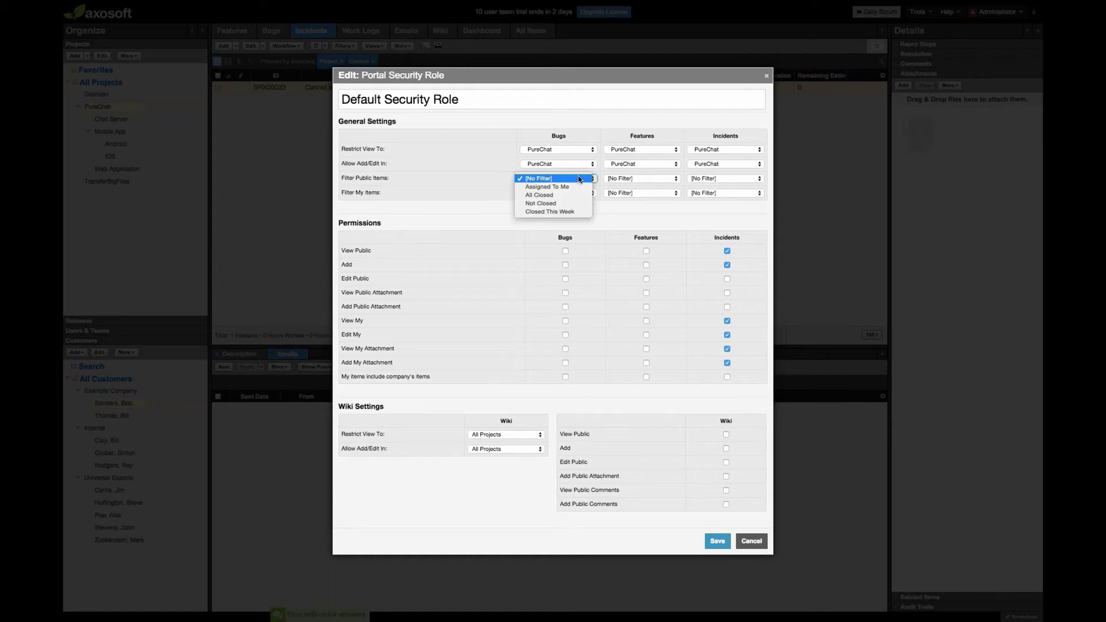
click(617, 210)
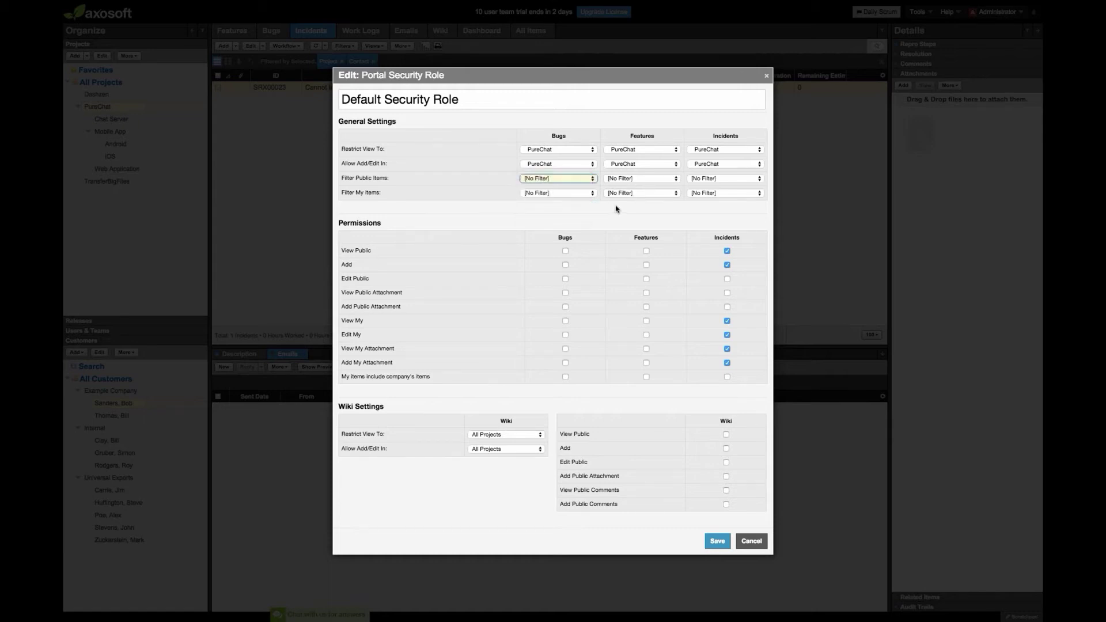
click(713, 179)
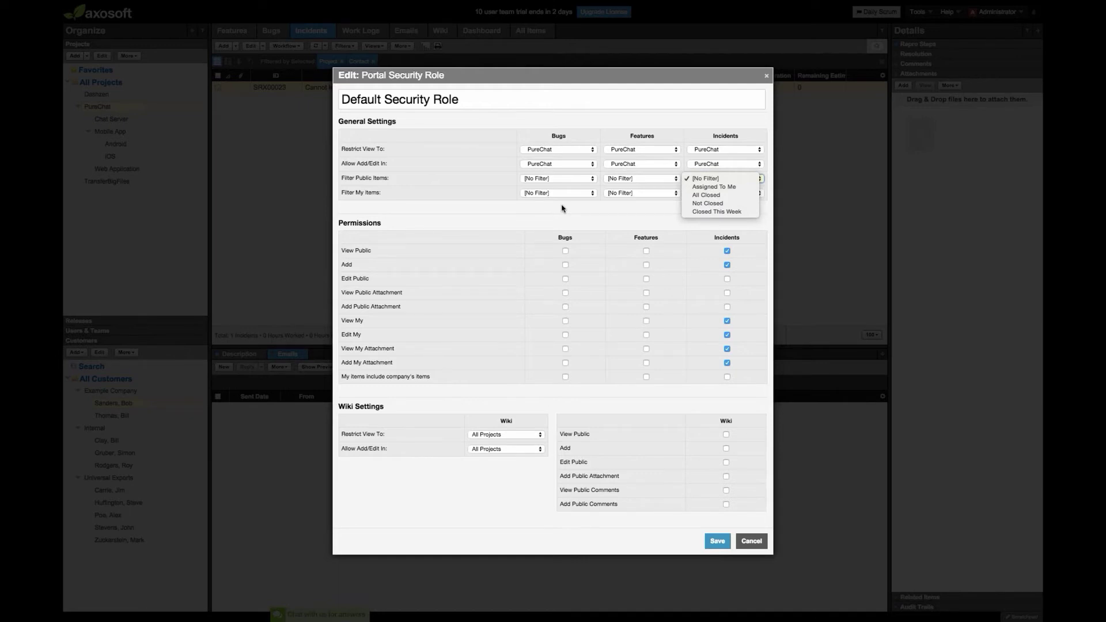
click(564, 210)
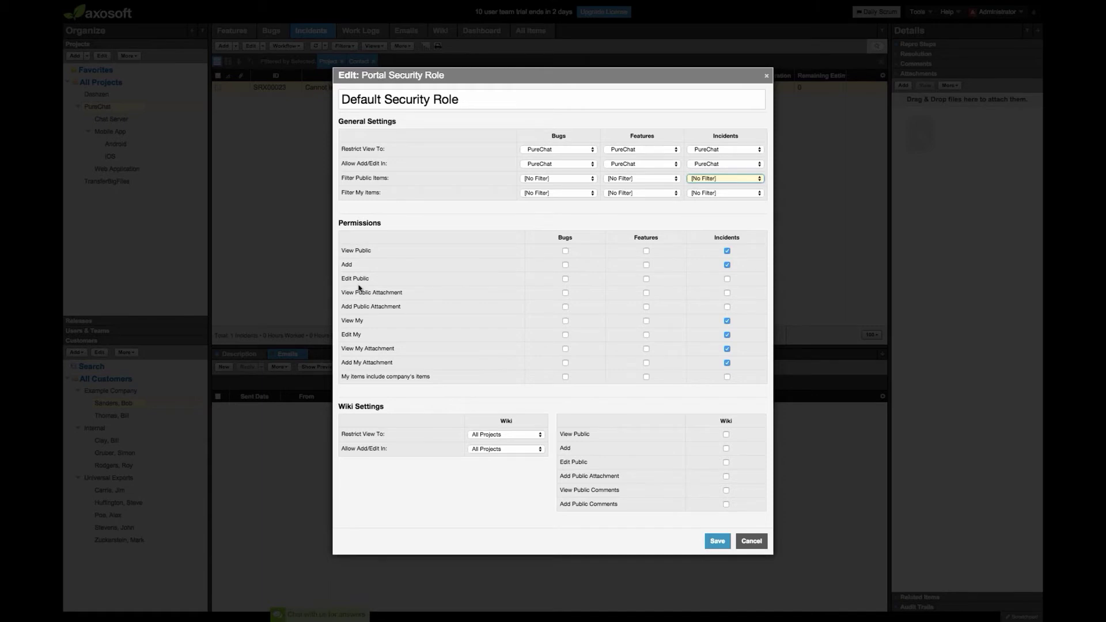
click(711, 178)
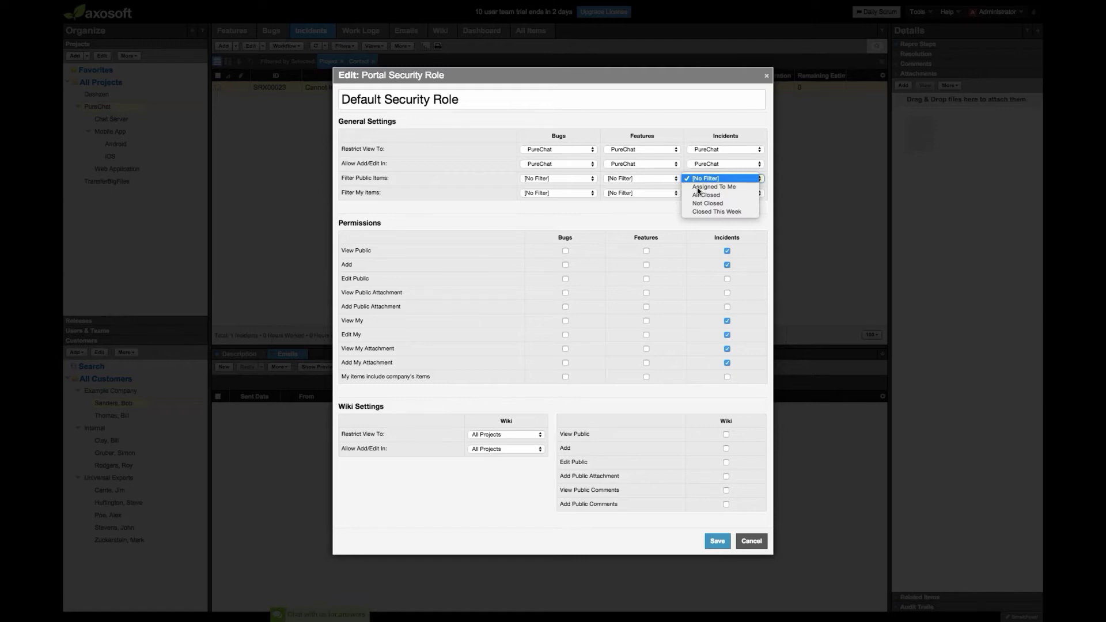
click(677, 222)
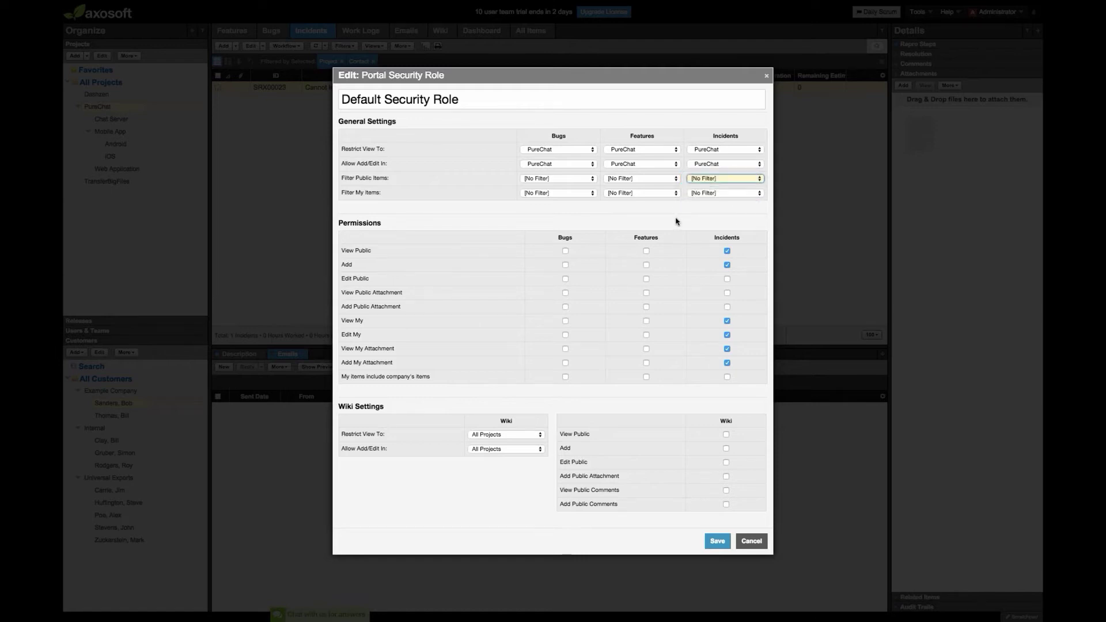
click(677, 222)
click(677, 222)
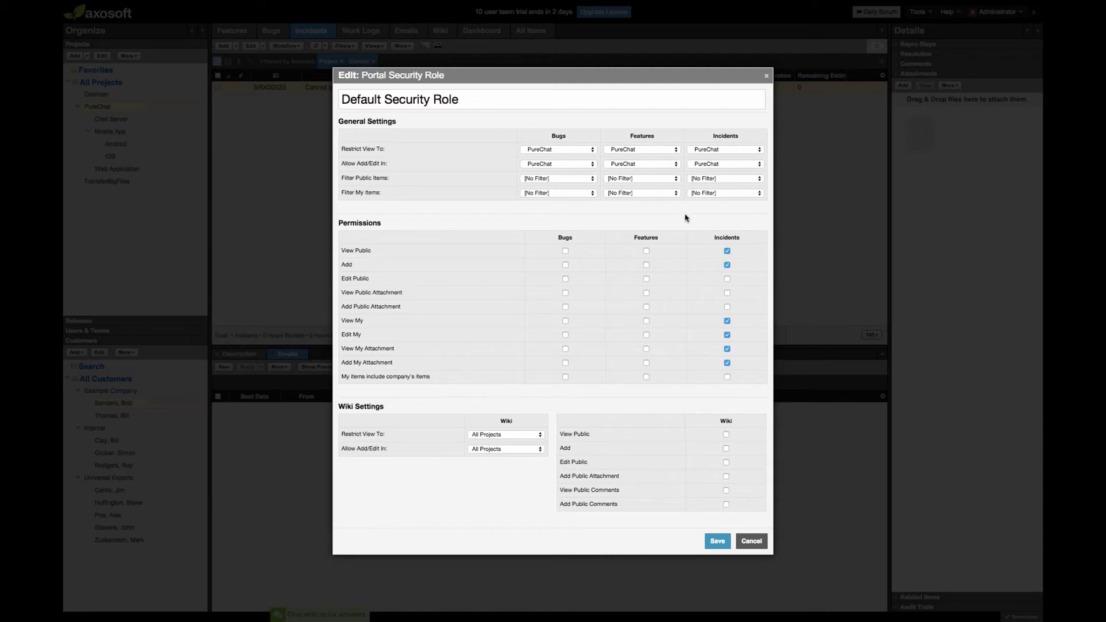
click(708, 151)
click(672, 129)
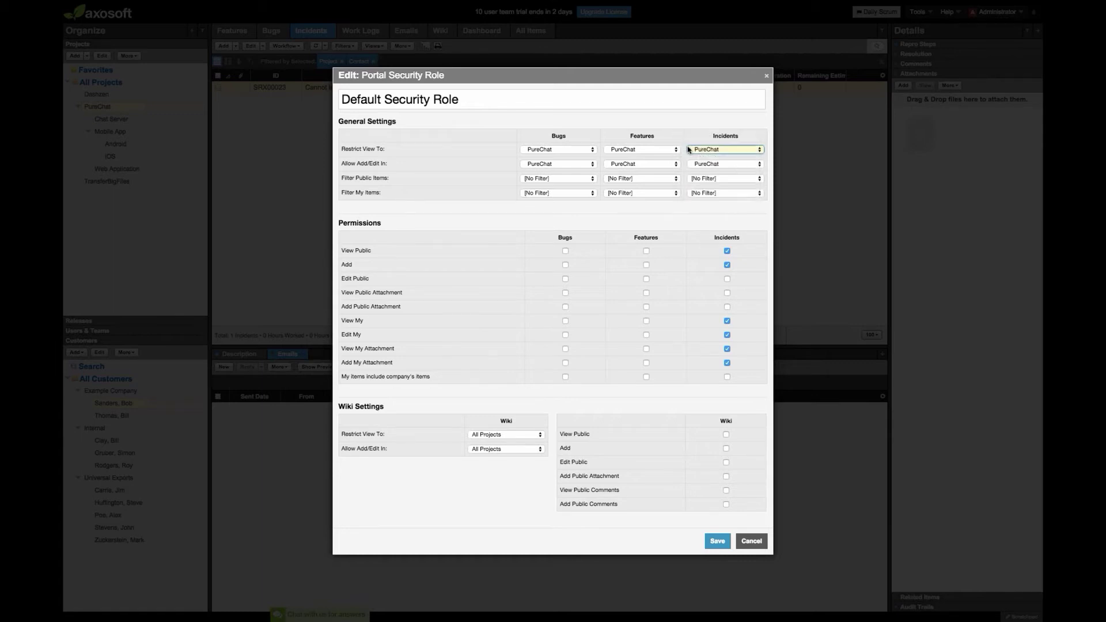
click(704, 165)
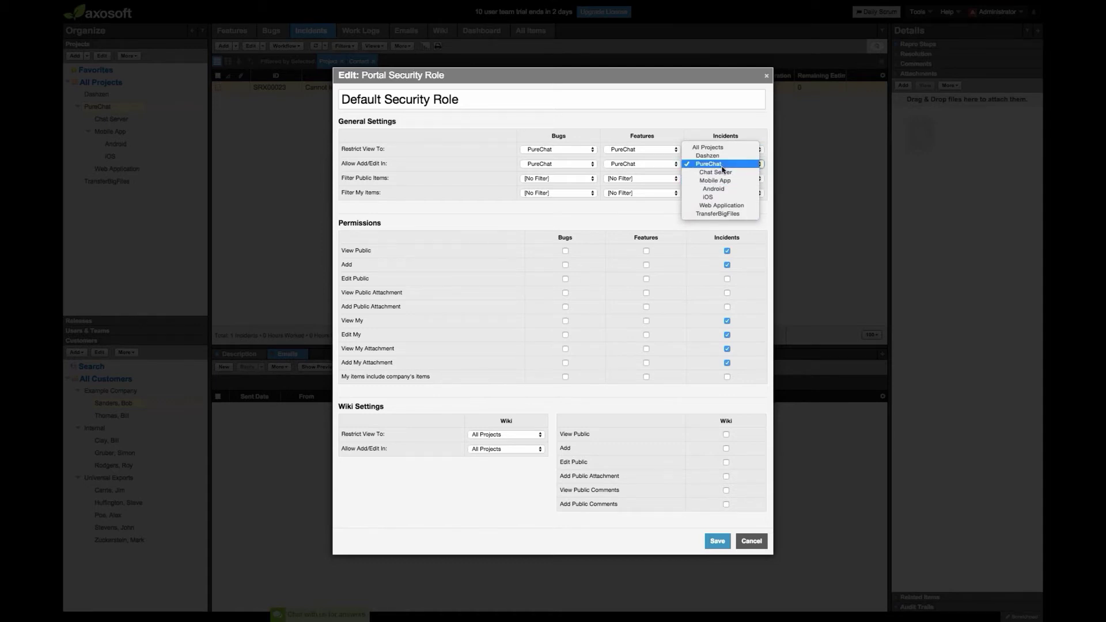
click(664, 209)
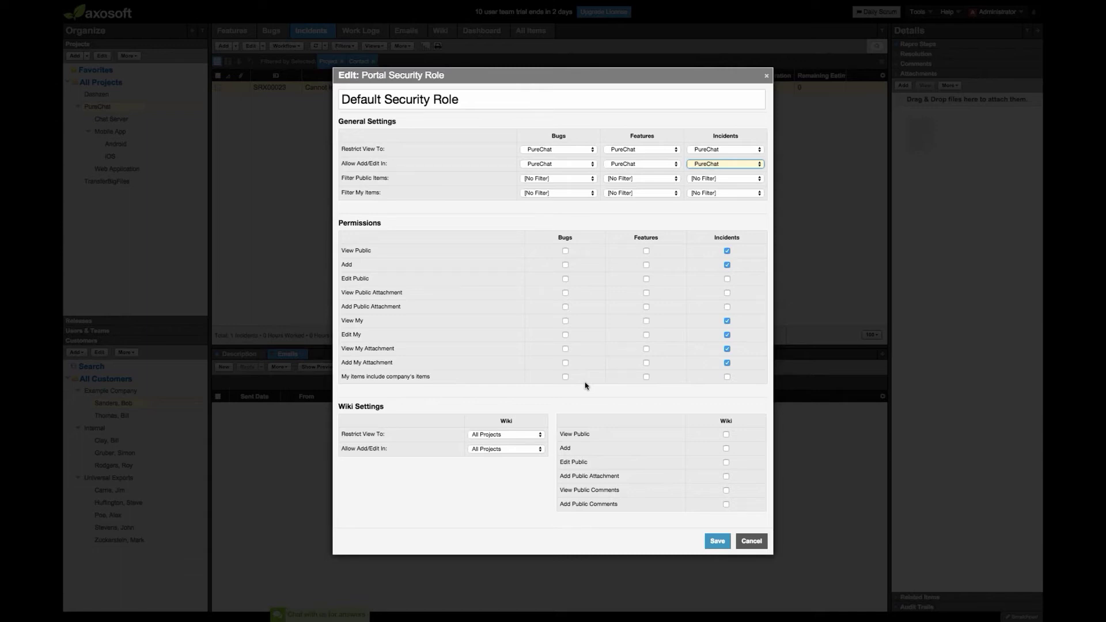
mouse_move(372, 250)
mouse_down()
mouse_move(343, 249)
mouse_move(371, 250)
mouse_up()
click(344, 249)
click(380, 253)
triple_click(378, 253)
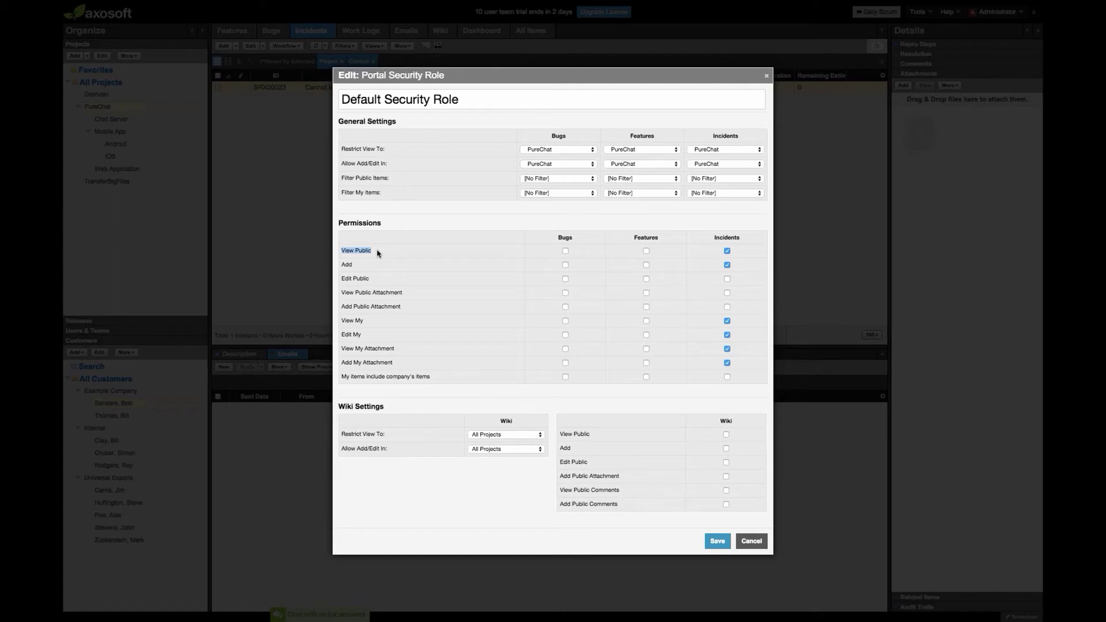
click(380, 255)
drag(478, 97, 342, 99)
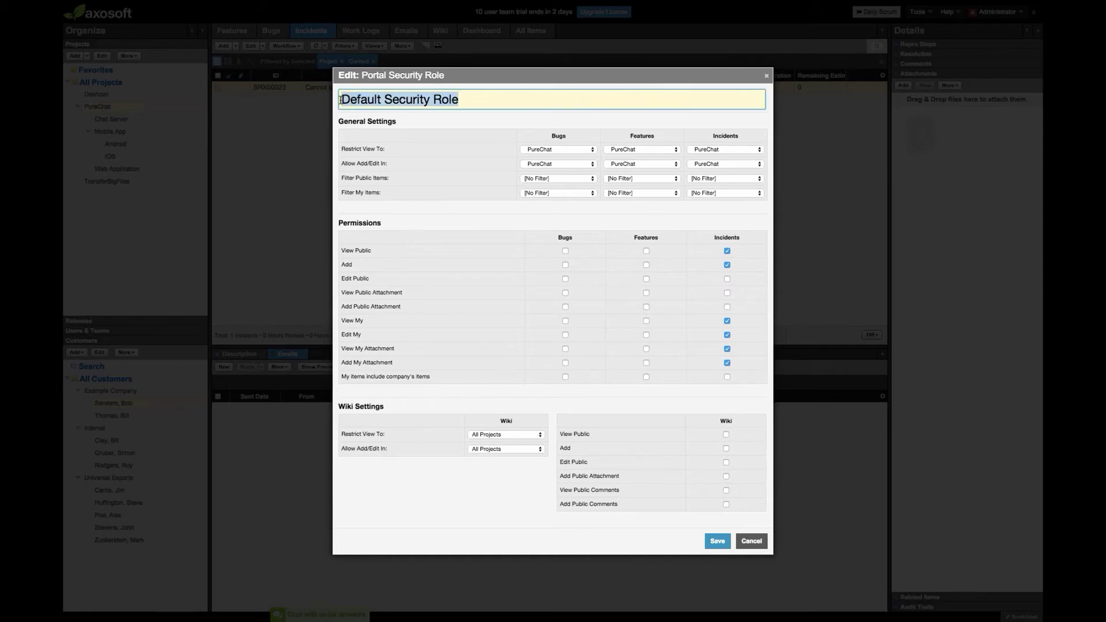
click(476, 215)
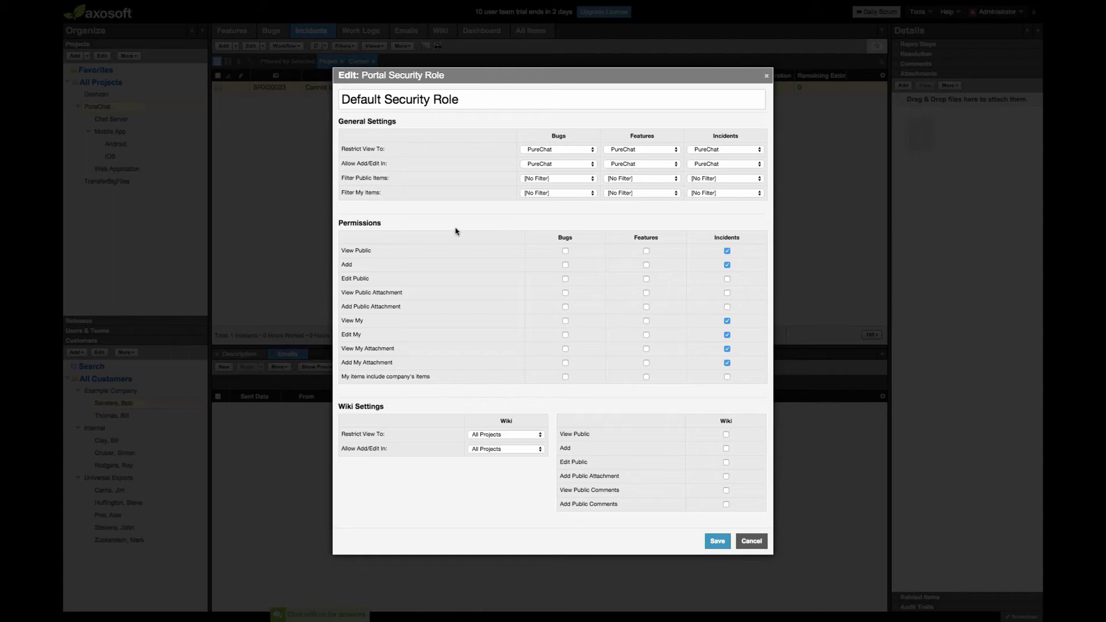
- Review the View Public permission and toggle Incidents Edit My off and back on
drag(378, 252, 347, 251)
click(427, 247)
click(727, 335)
click(727, 336)
- After reviewing the attachment and company-items options, allow adding Features and save the role
drag(343, 362, 401, 361)
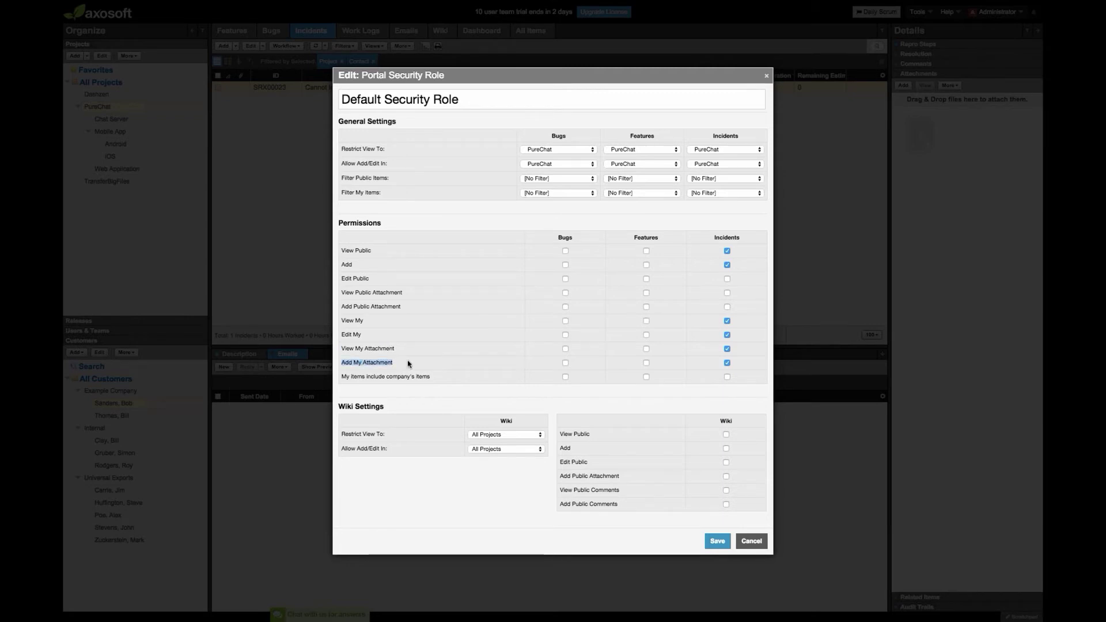
click(387, 377)
drag(342, 376, 435, 375)
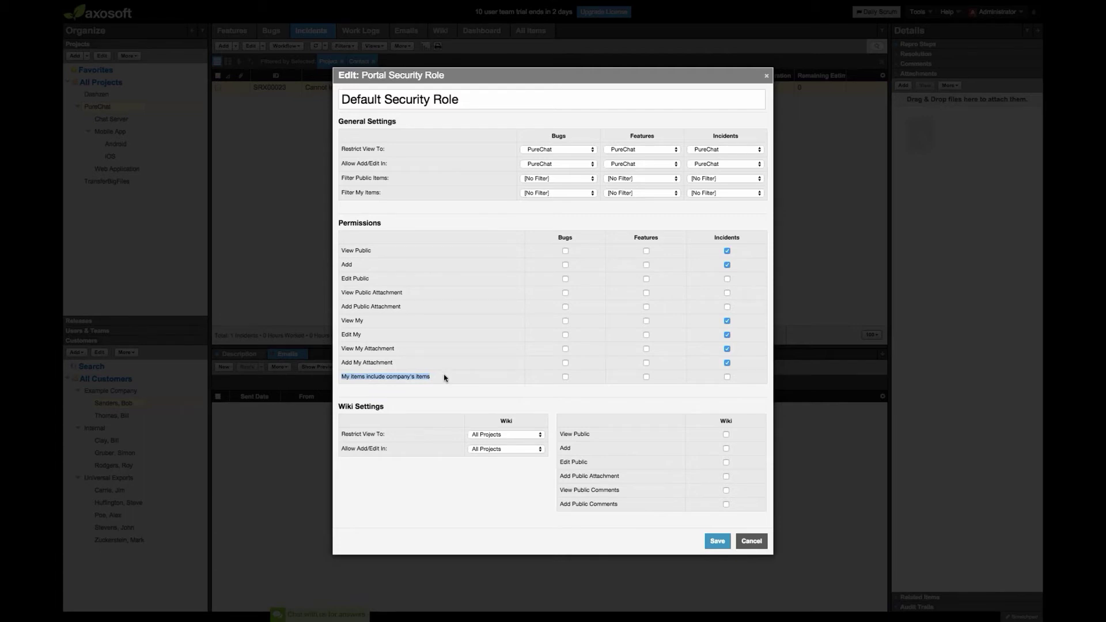
click(446, 377)
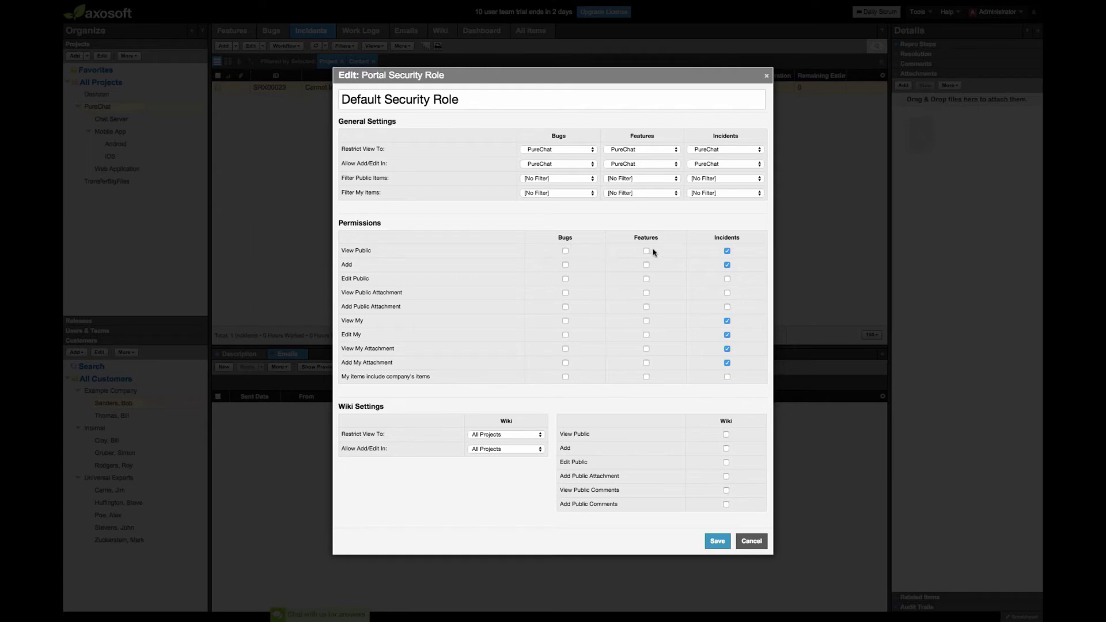
click(646, 265)
click(718, 541)
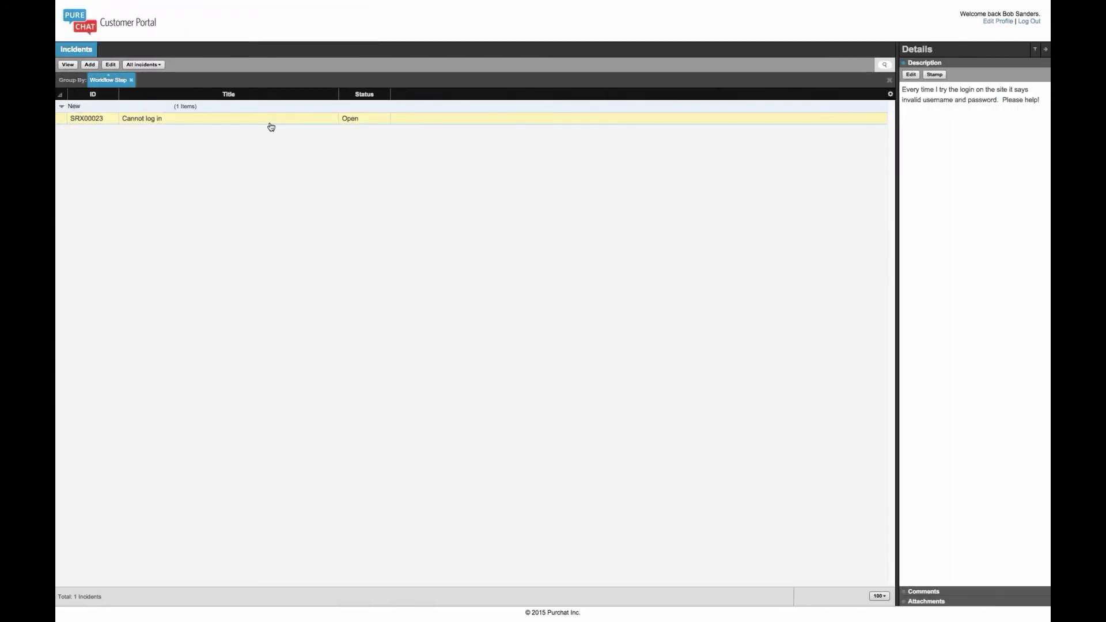
- Reload the portal, then start a new feature in the Features list and cancel it
click(271, 127)
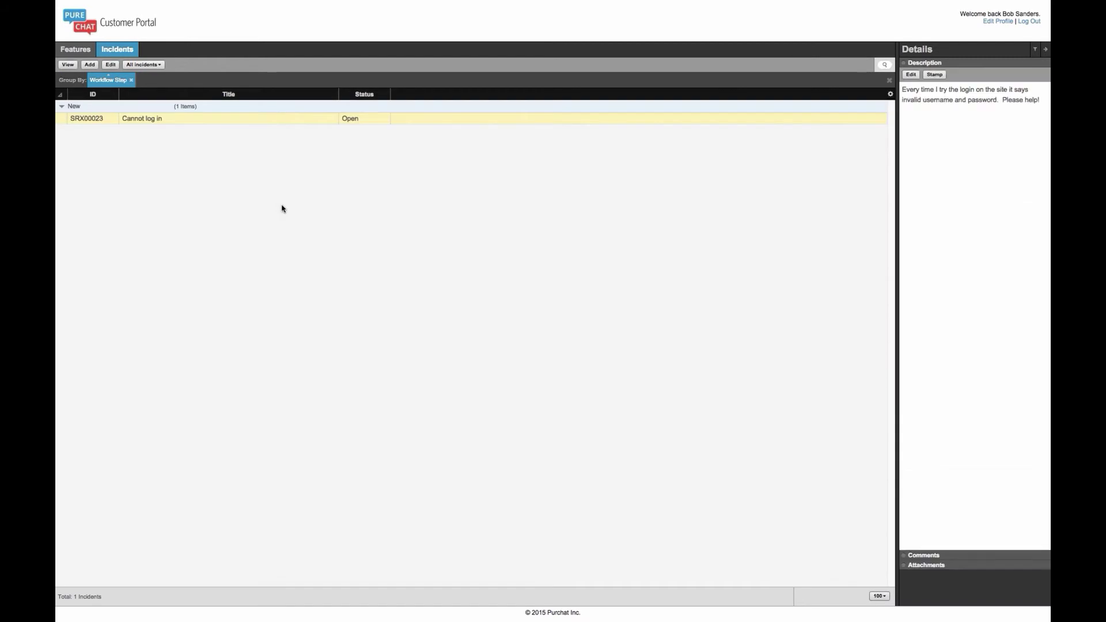
click(76, 49)
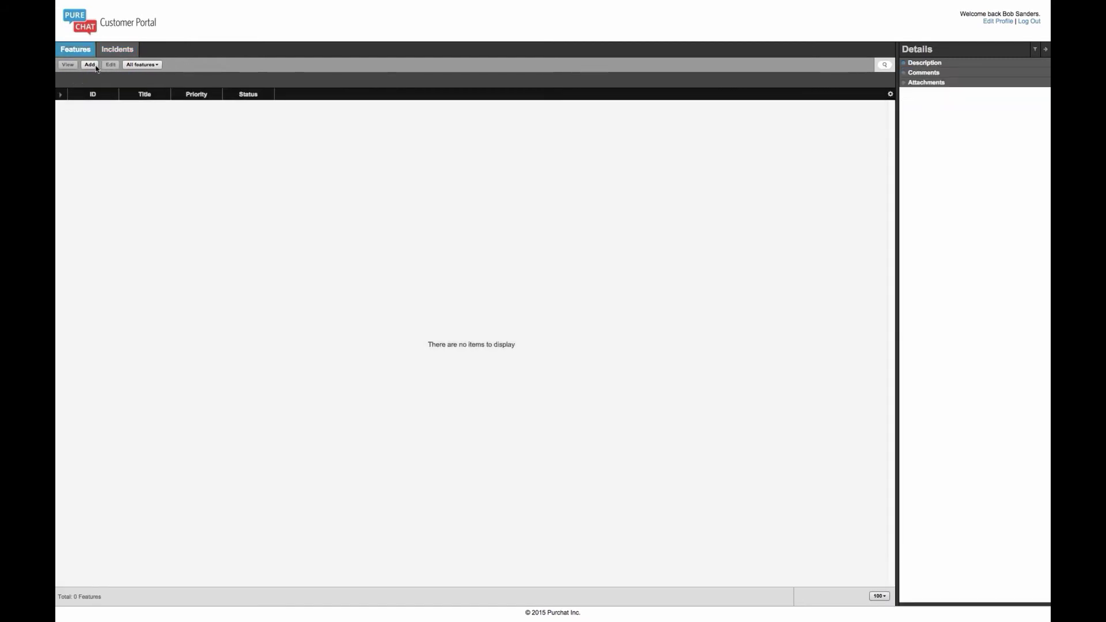
click(90, 65)
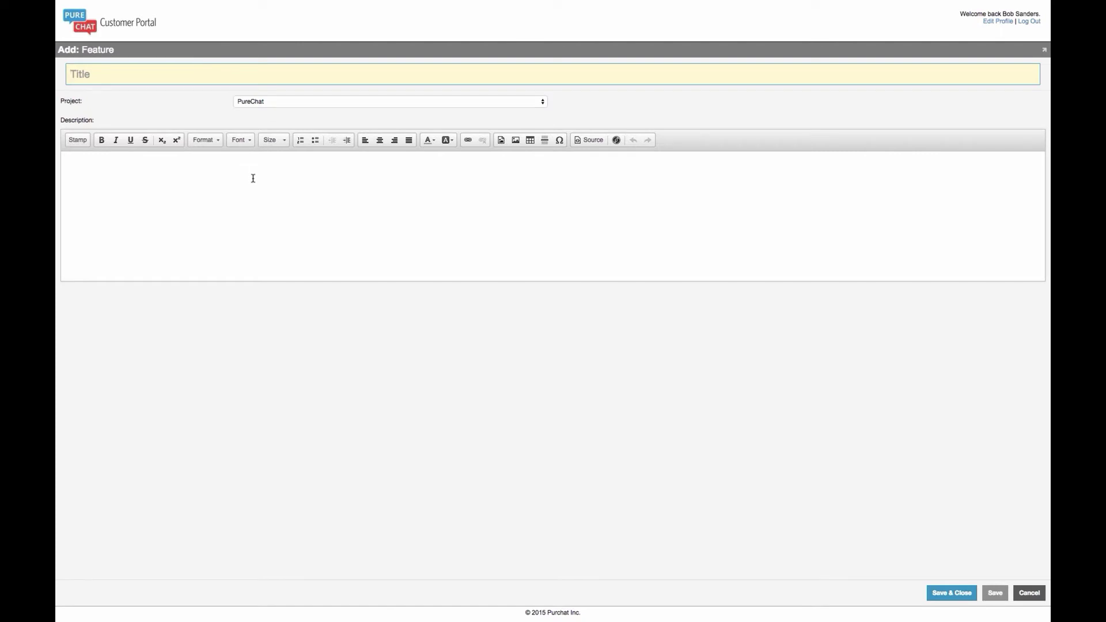
click(227, 65)
click(1026, 594)
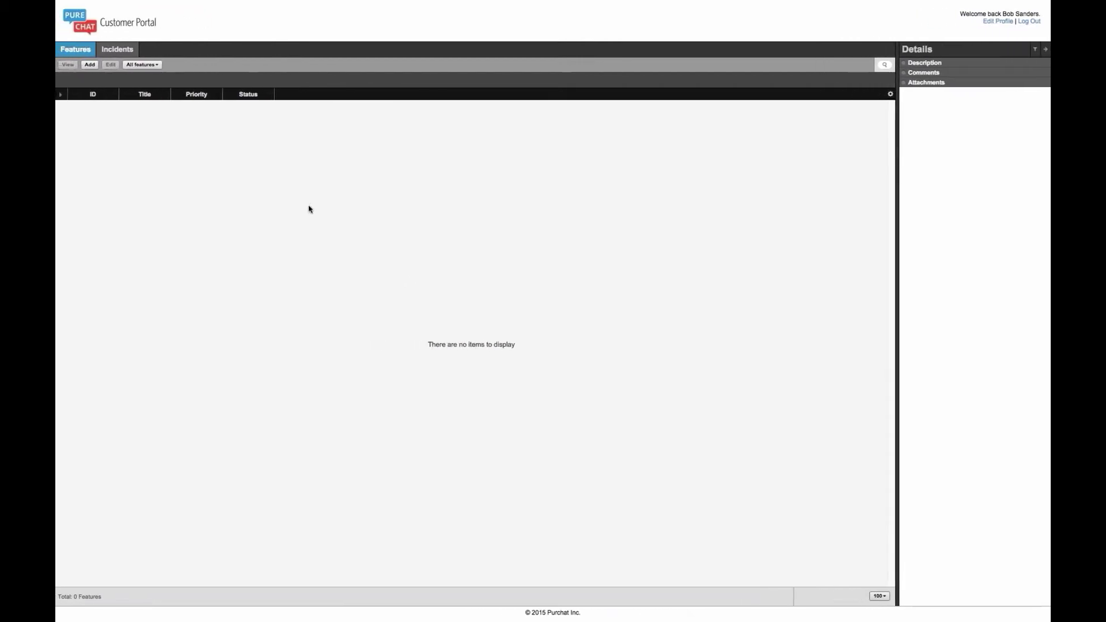
- Back in the Incidents list, open a new incident form and discard it empty
click(126, 47)
click(90, 65)
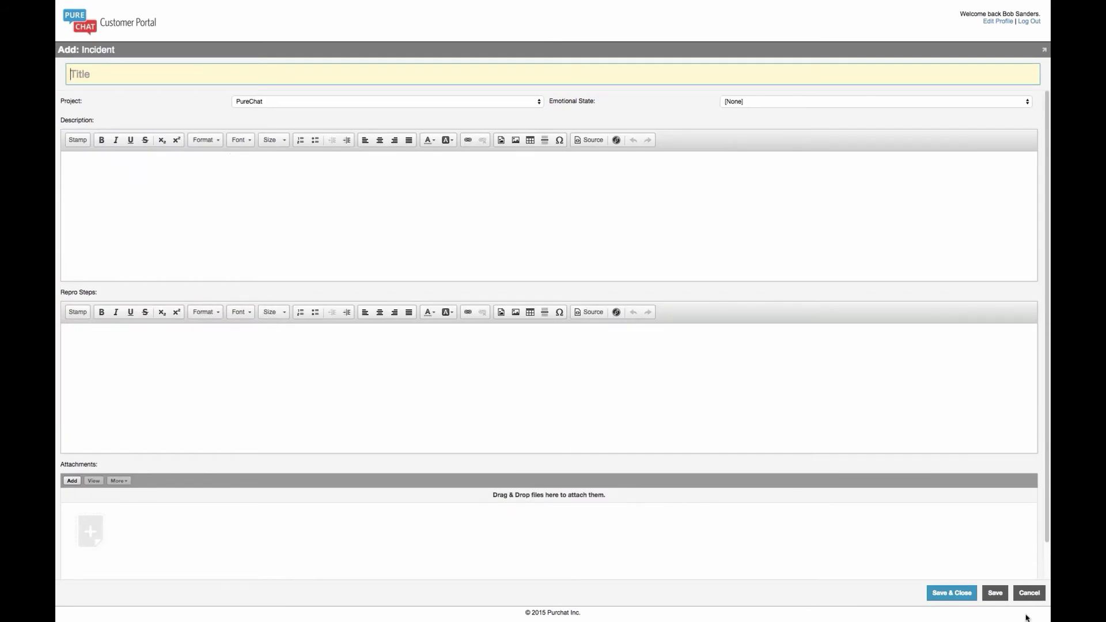
click(1029, 593)
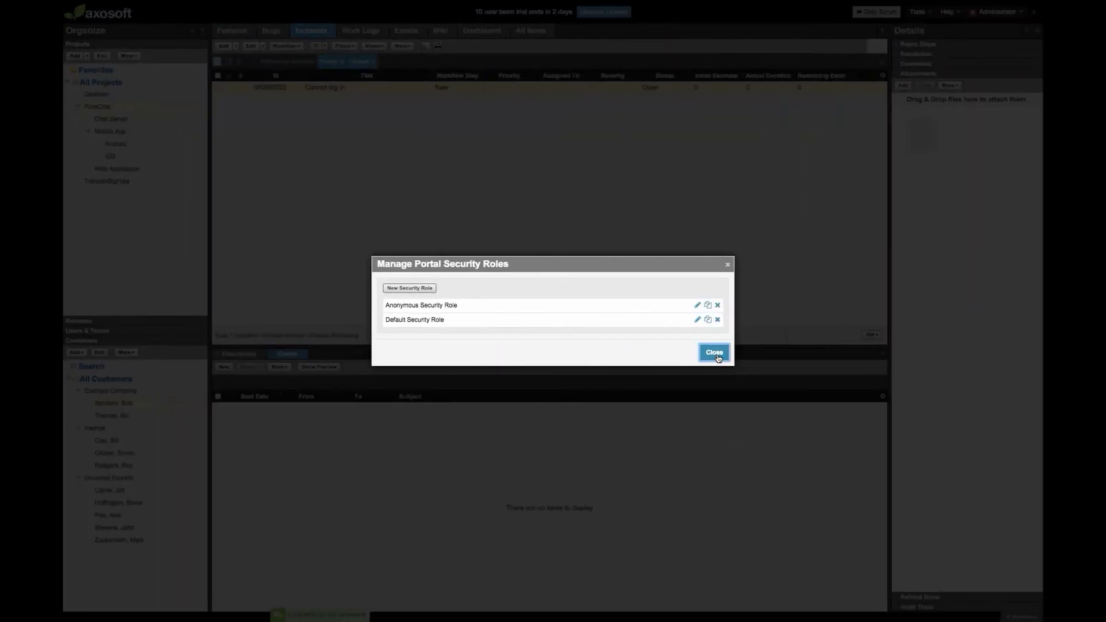
- Close Manage Portal Security Roles and open the Customer Portal Settings dialog
click(714, 352)
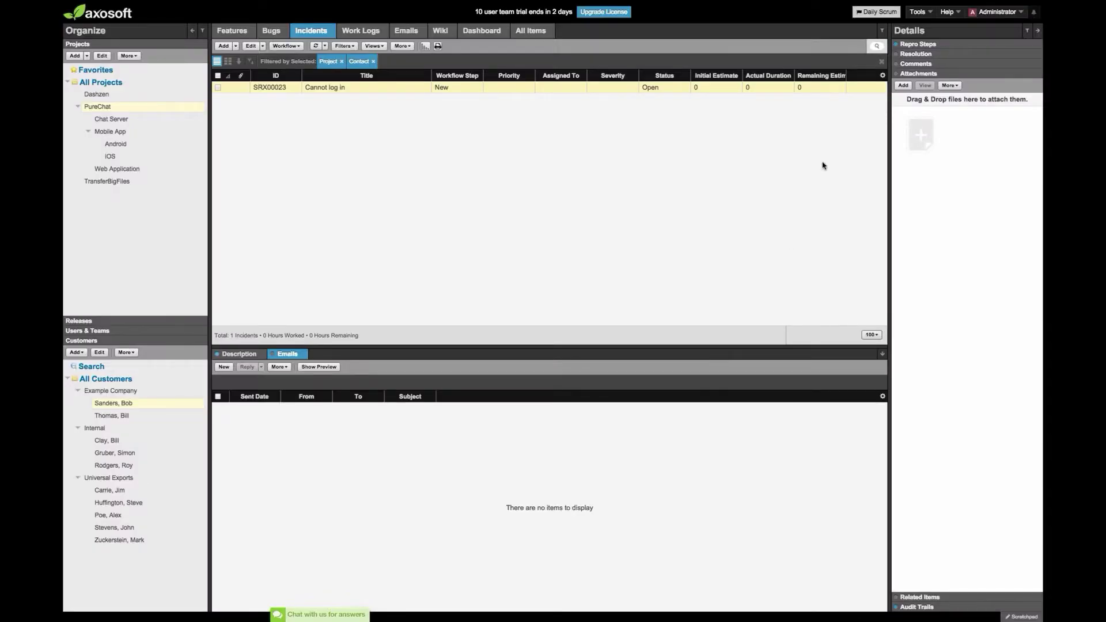
click(920, 13)
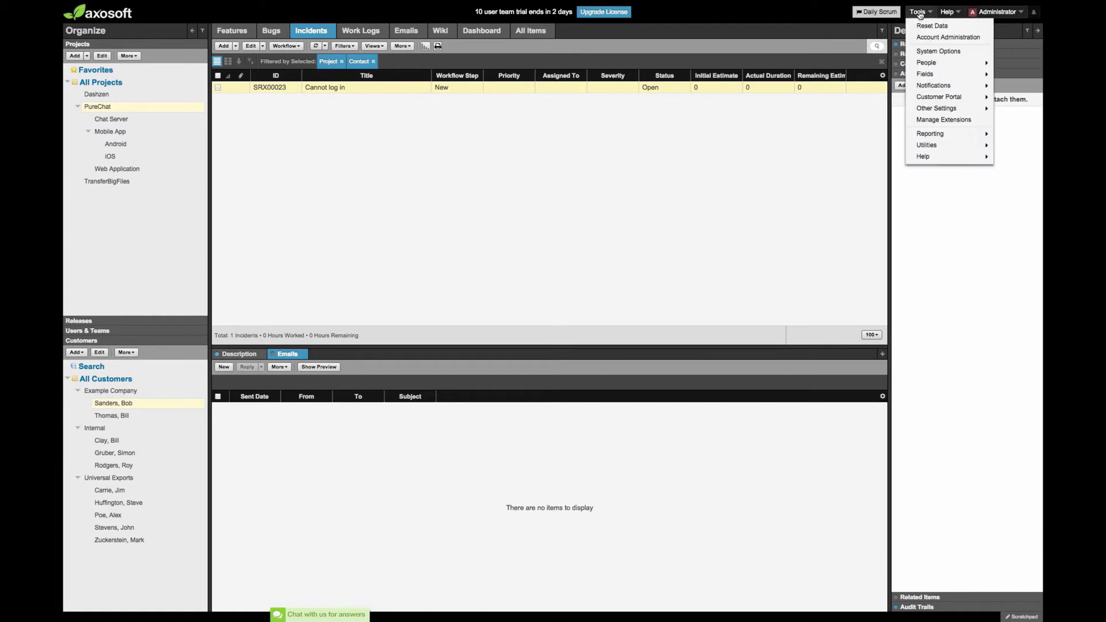
mouse_move(952, 86)
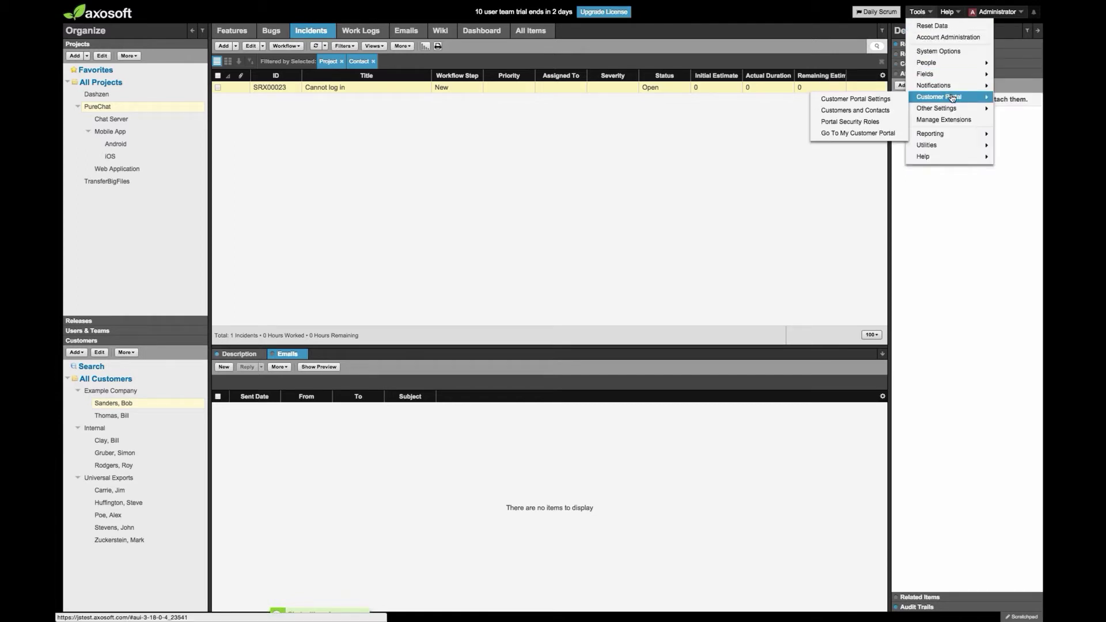
click(898, 102)
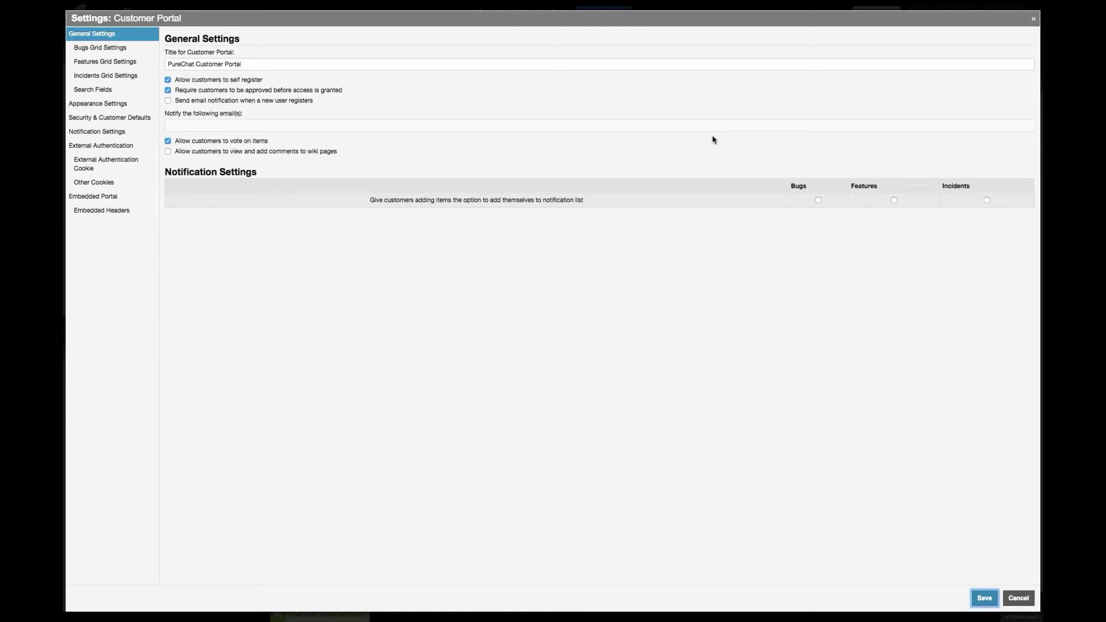
click(771, 125)
triple_click(246, 64)
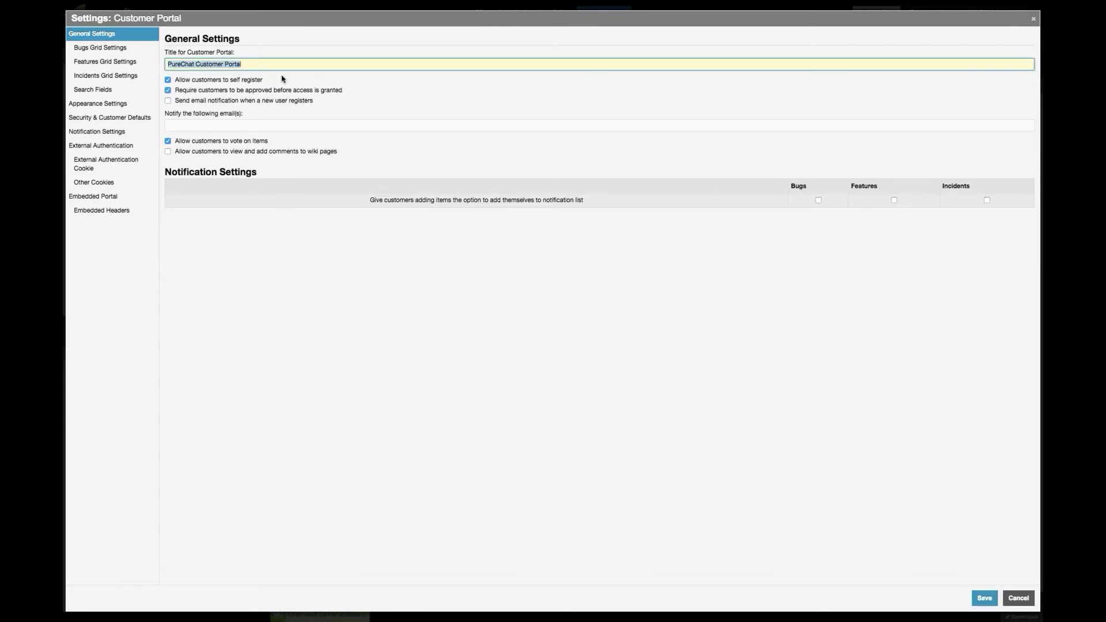
click(395, 40)
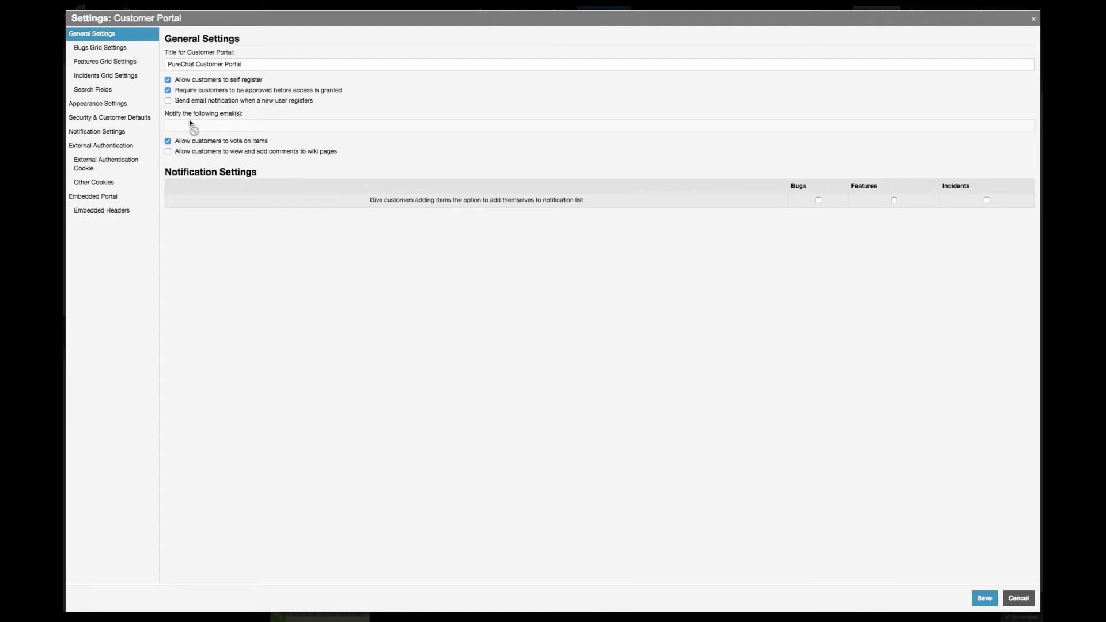
click(167, 100)
click(181, 122)
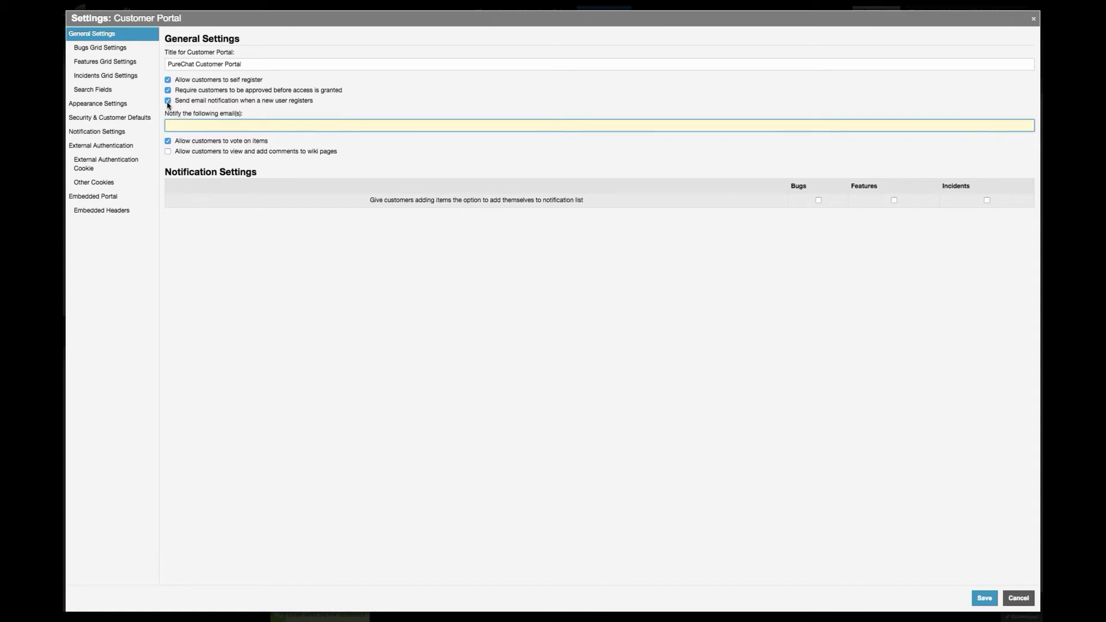
click(168, 101)
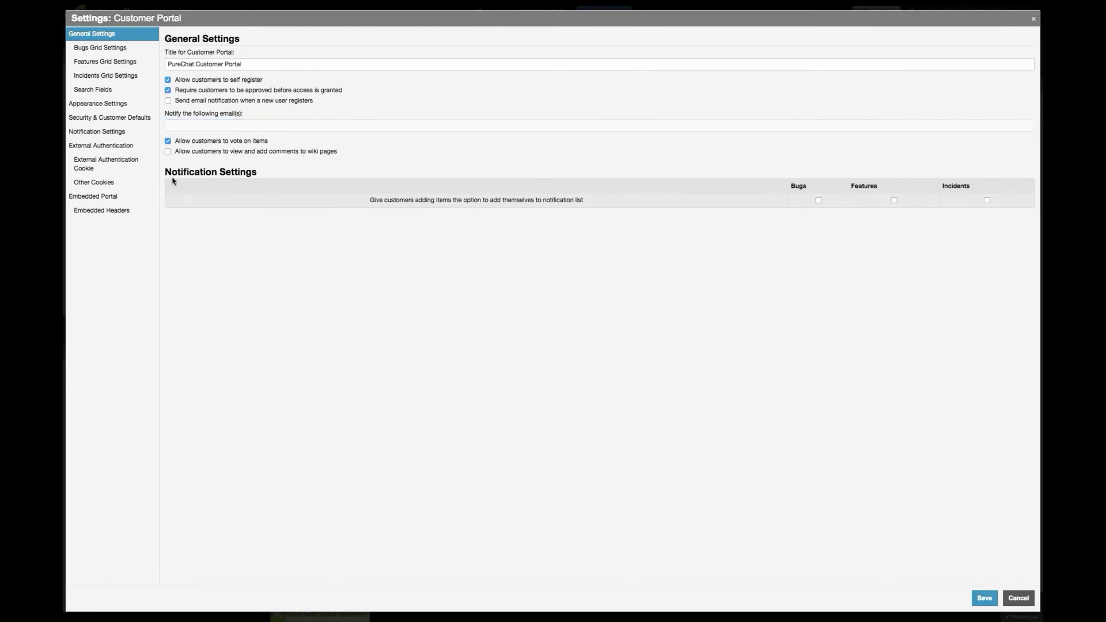
drag(166, 171, 845, 237)
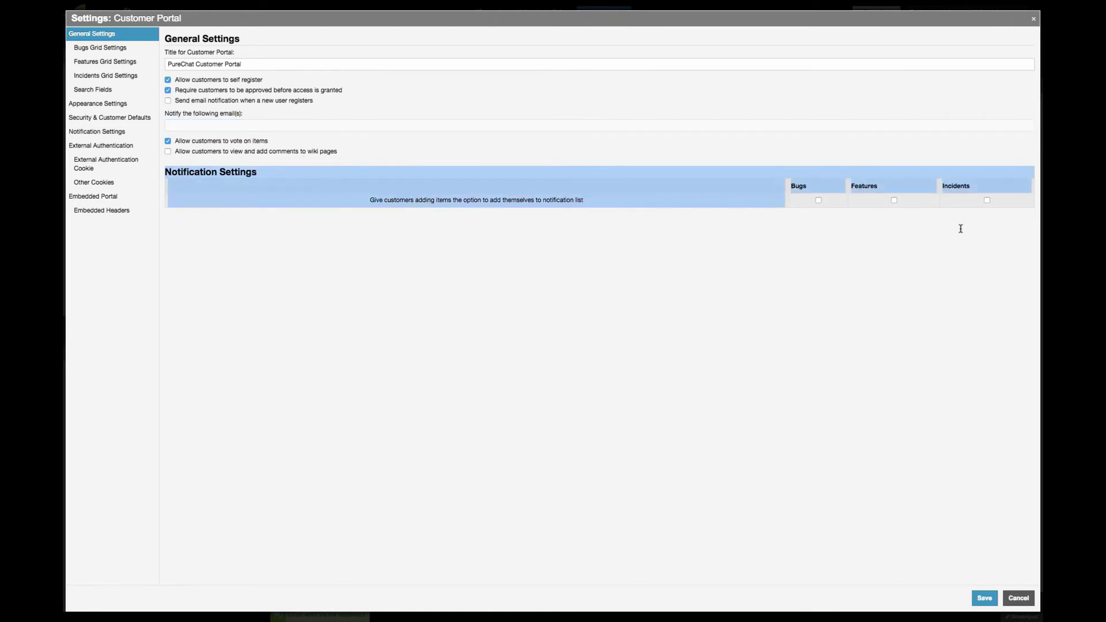
click(955, 260)
triple_click(954, 259)
click(954, 260)
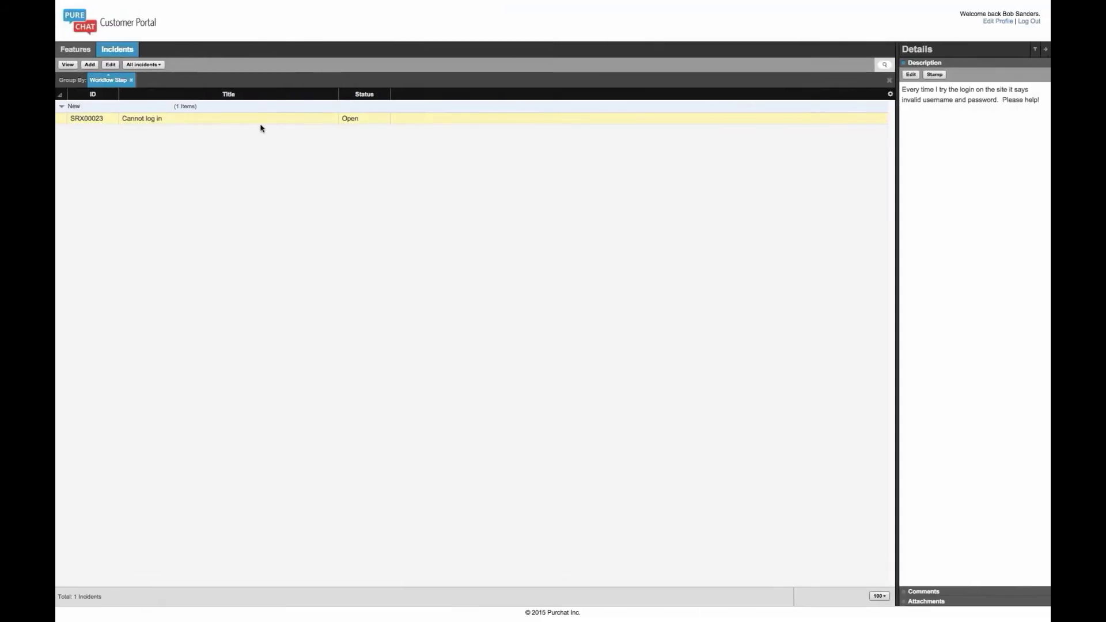
click(90, 65)
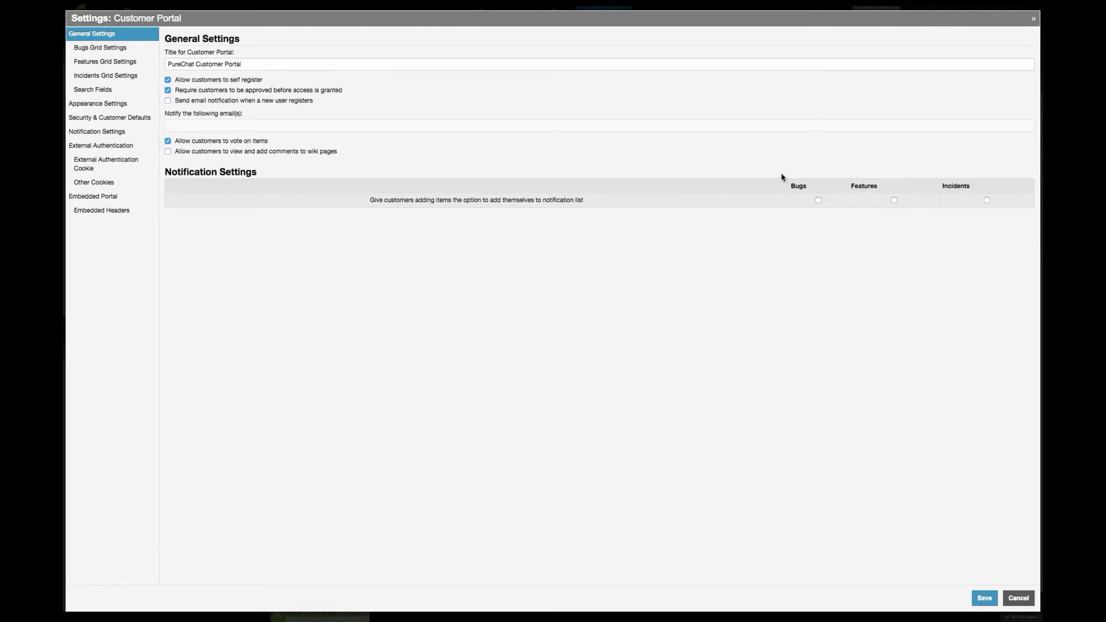
- Enable Actual Duration, Archived and Changed By in Incidents Grid Settings and save
click(99, 49)
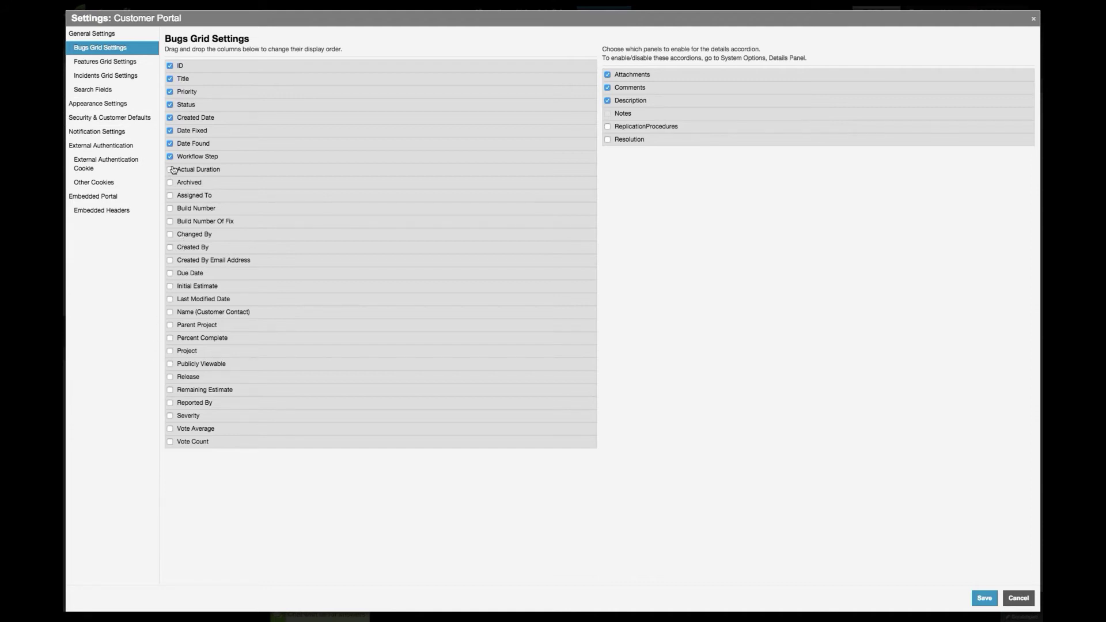
click(115, 75)
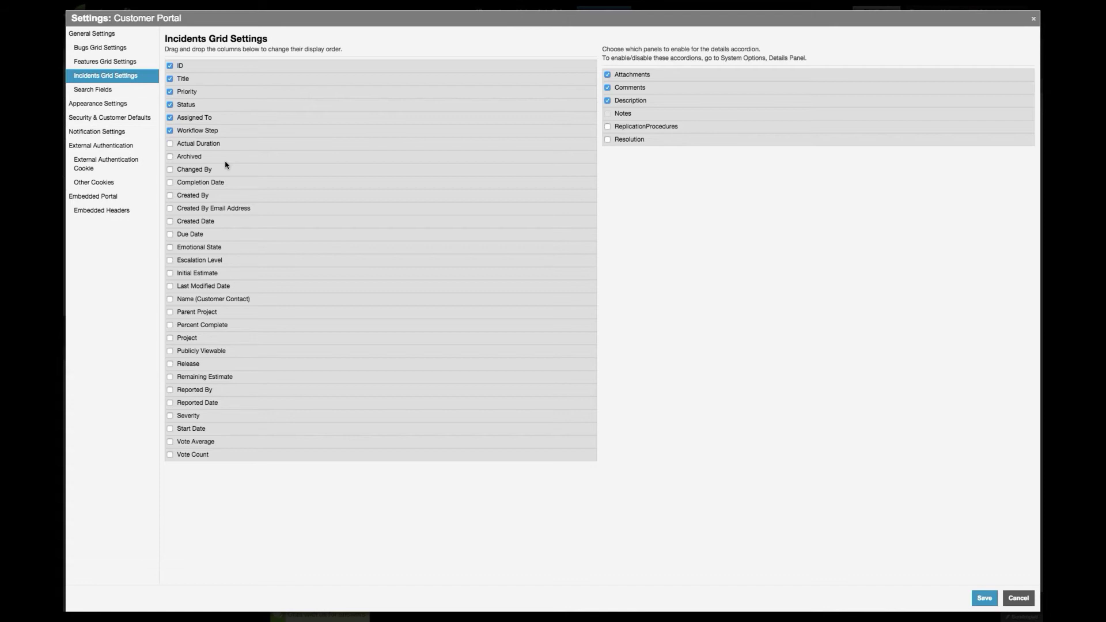
click(170, 143)
click(170, 156)
click(170, 169)
click(983, 597)
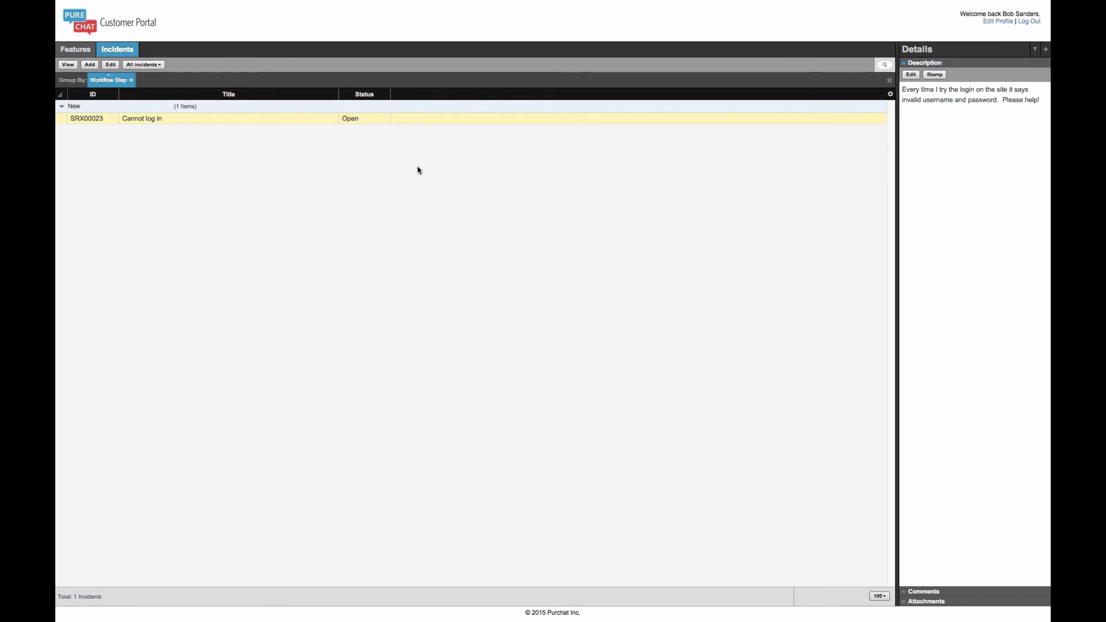
- Add Actual Duration, Workflow Step and Changed By columns to the grid, then edit SRX00023
click(891, 95)
click(890, 95)
click(891, 96)
click(864, 106)
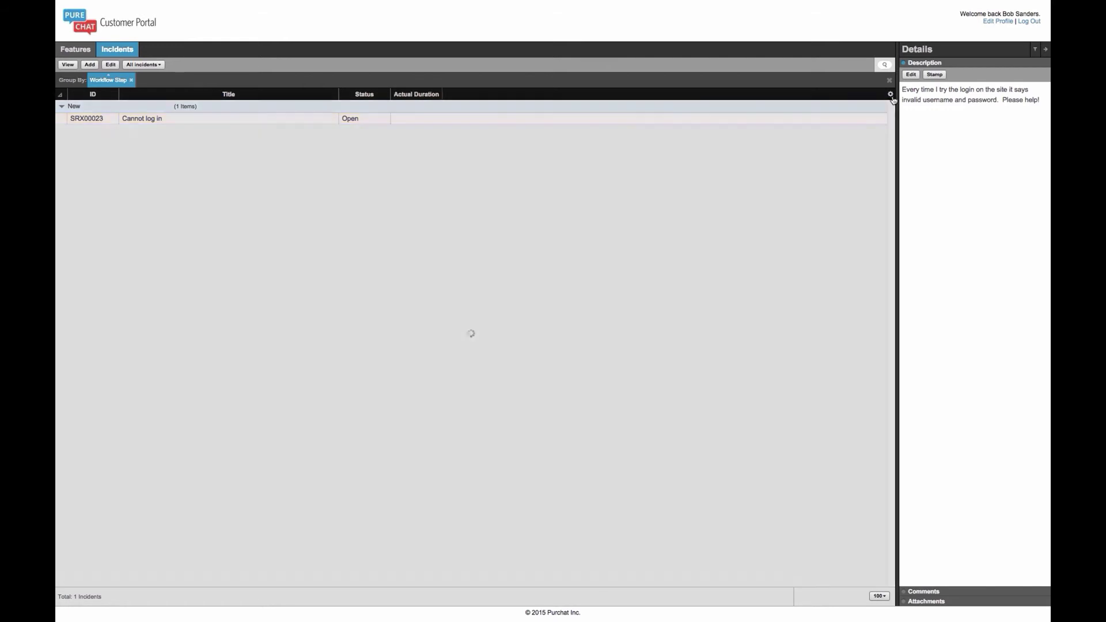
click(891, 94)
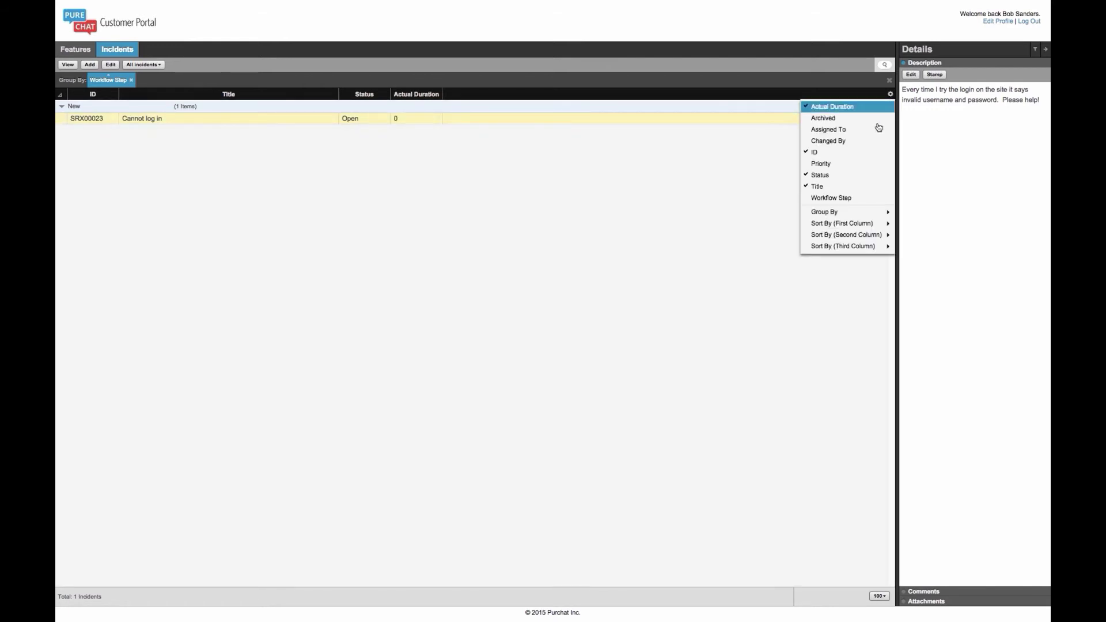
click(864, 199)
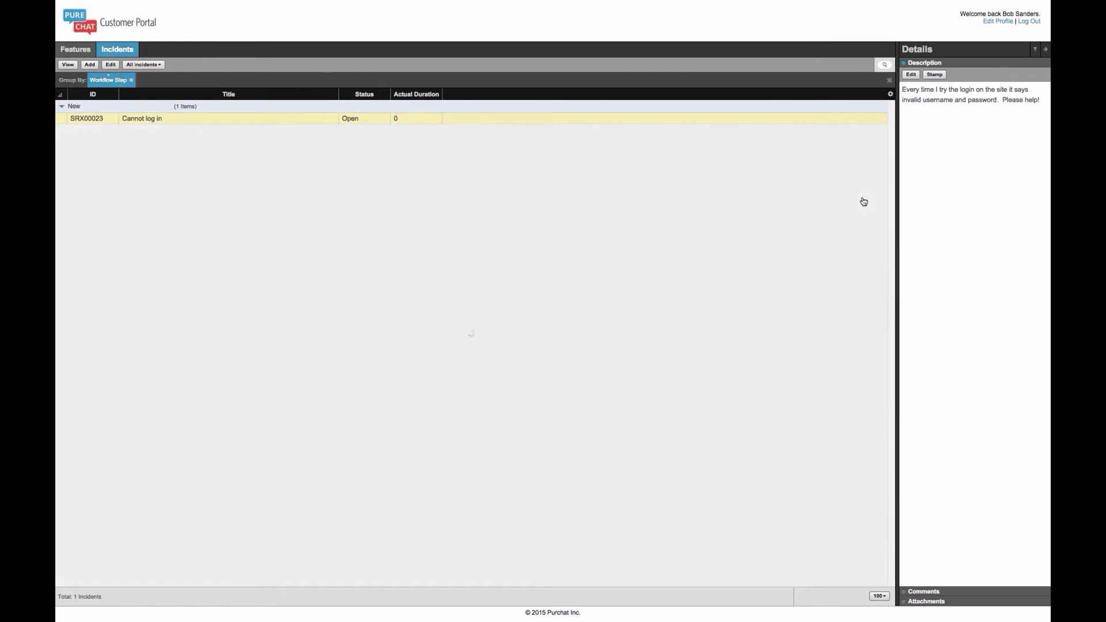
click(891, 94)
click(878, 141)
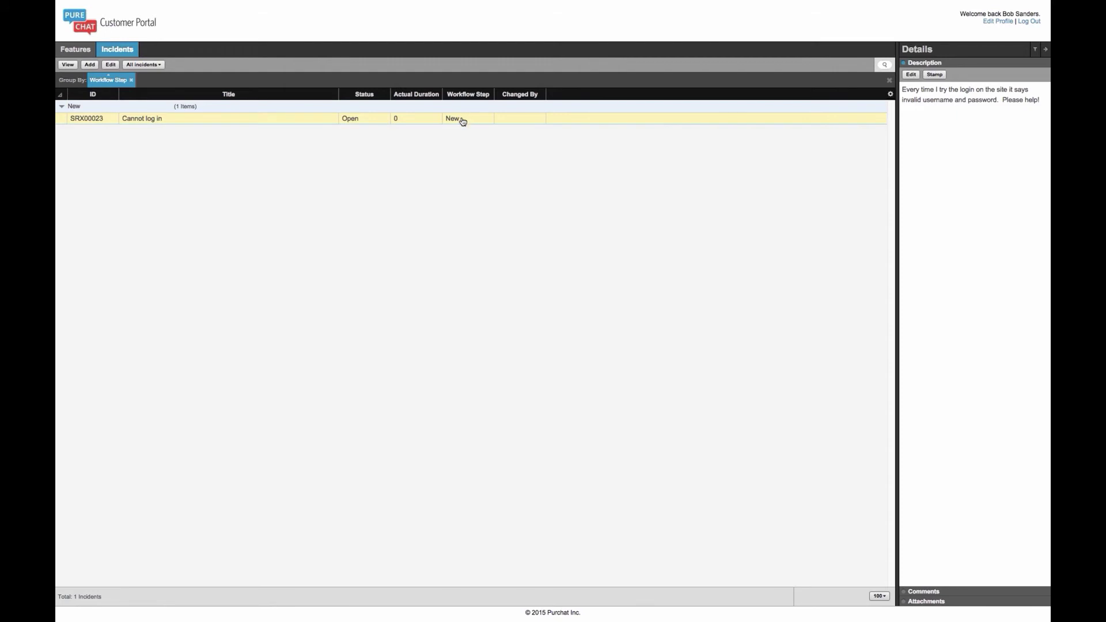
right_click(463, 121)
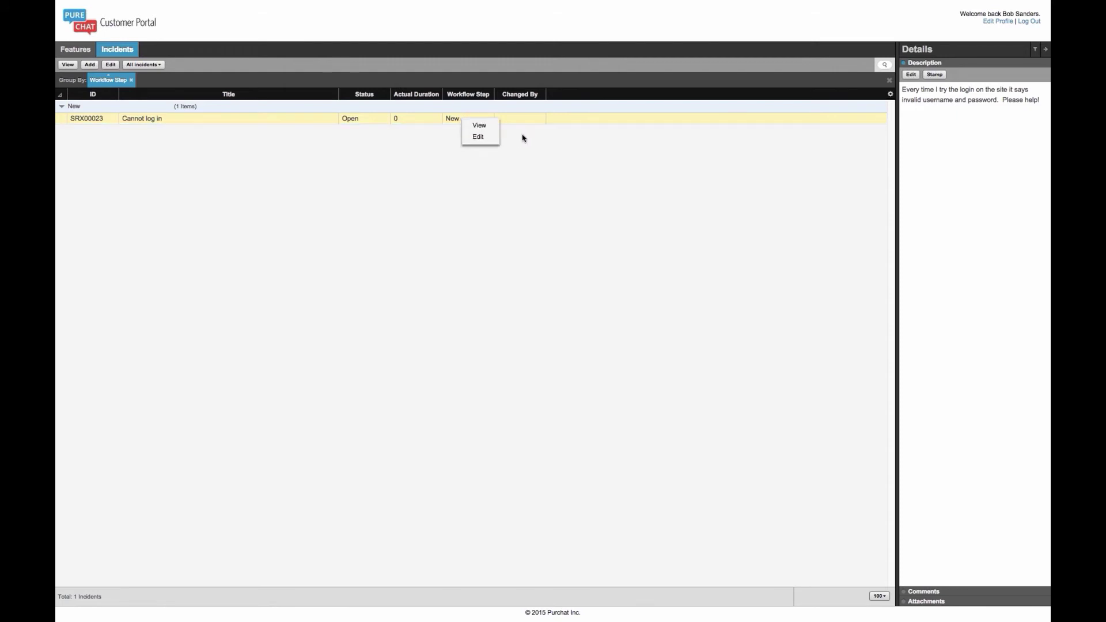
click(483, 136)
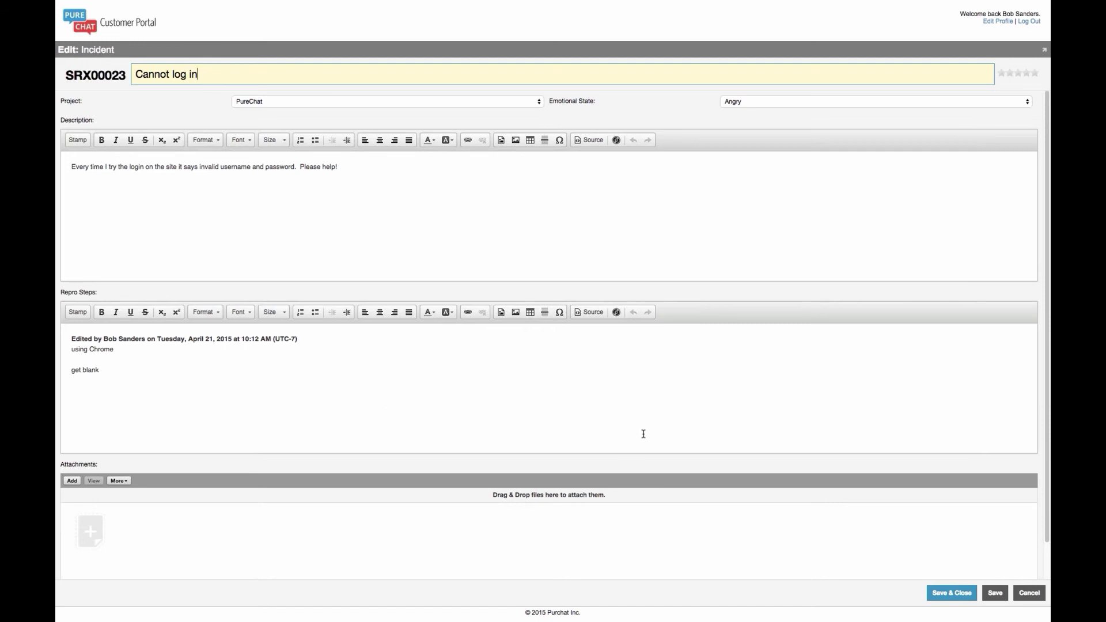
- Cancel the SRX00023 edit form without saving any changes
click(1036, 592)
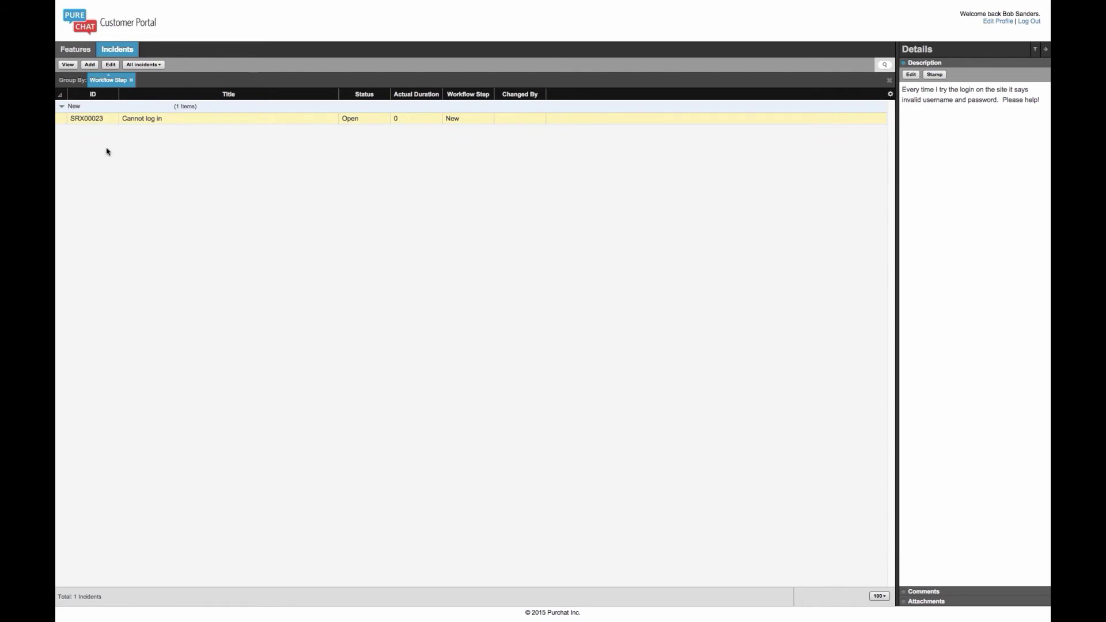
- Remove the Workflow Step grouping, then add and save an incident titled 'test' with description 'test'
click(131, 80)
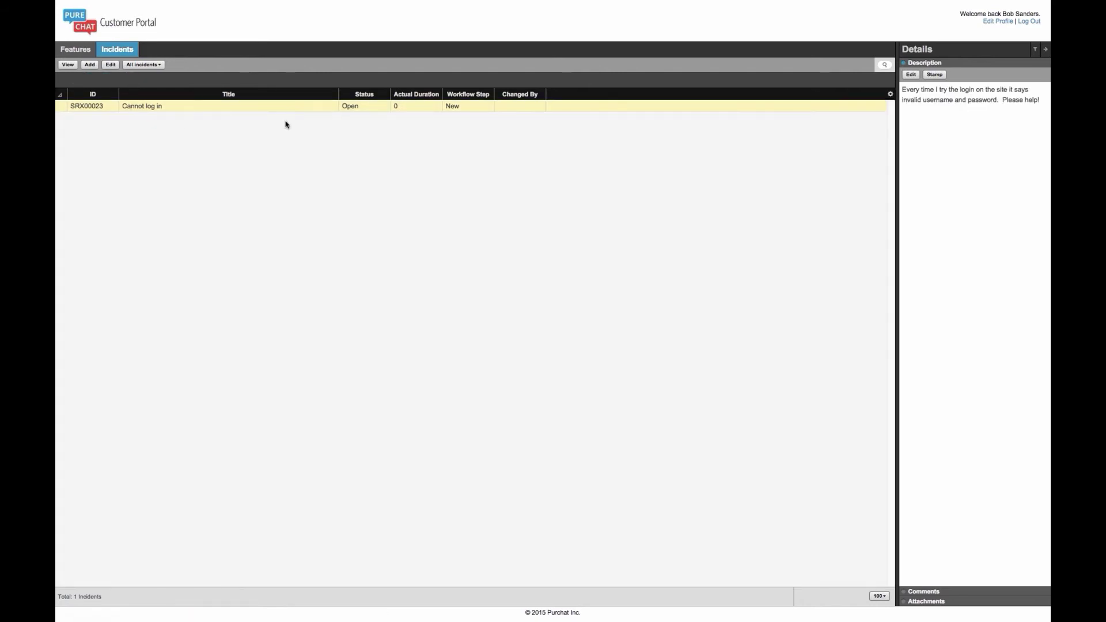
click(89, 65)
text(test)
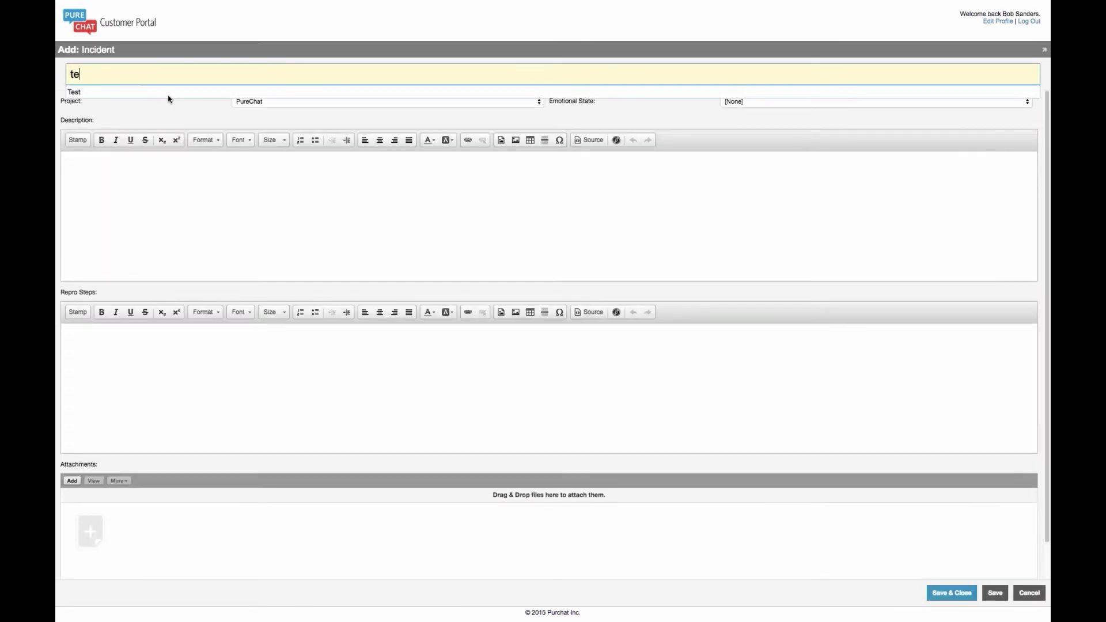
click(202, 221)
text(test)
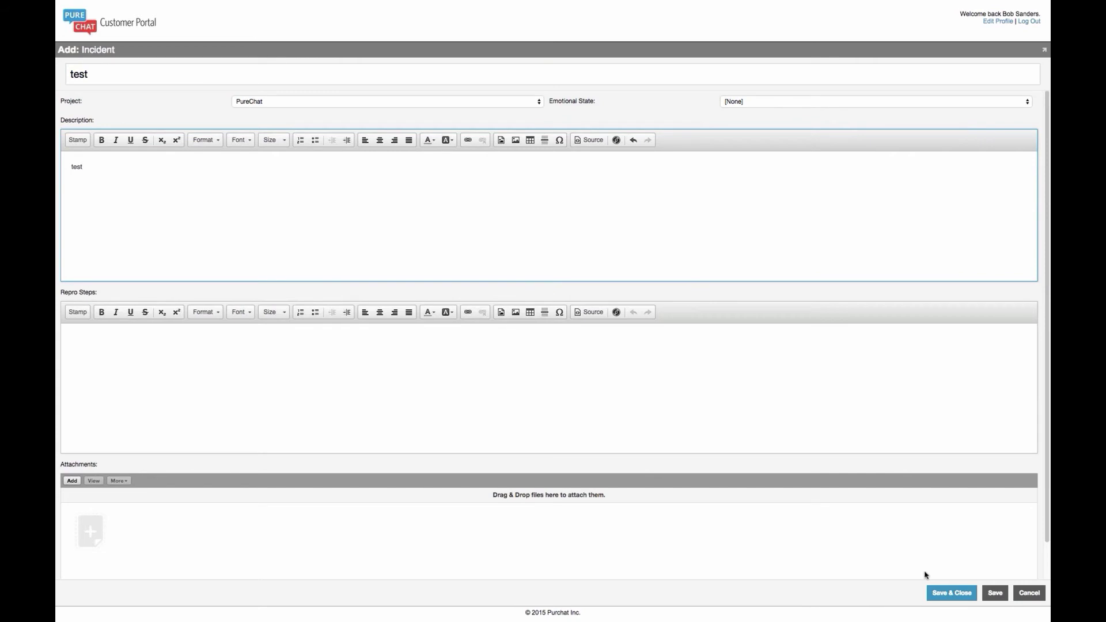
click(950, 594)
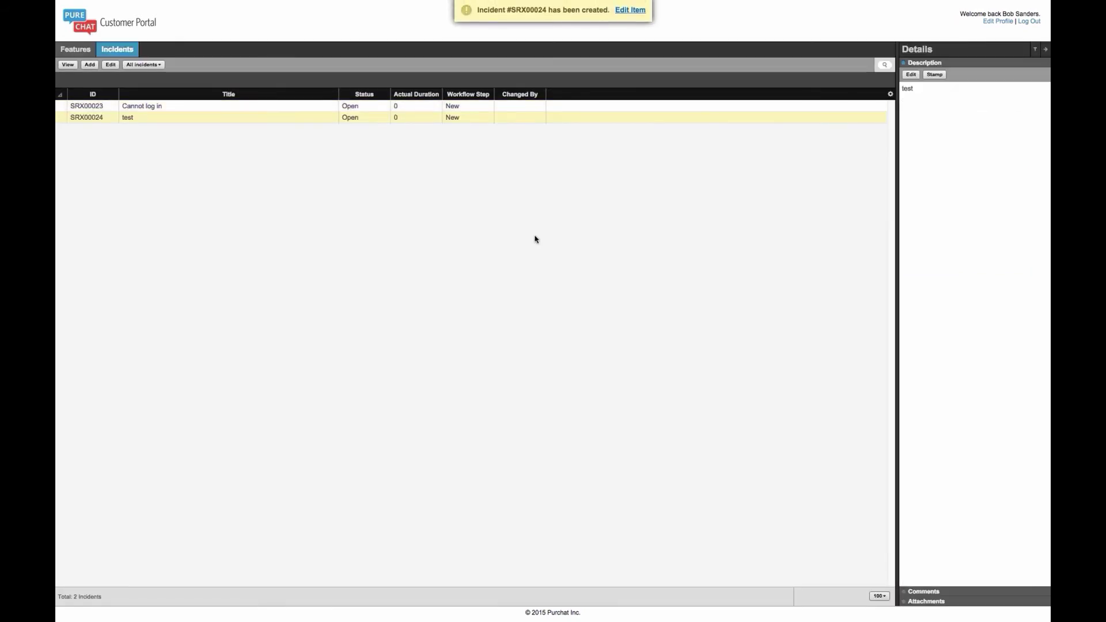
- From the grid gear menu, tick the Priority column and group the incidents by Workflow Step
click(891, 95)
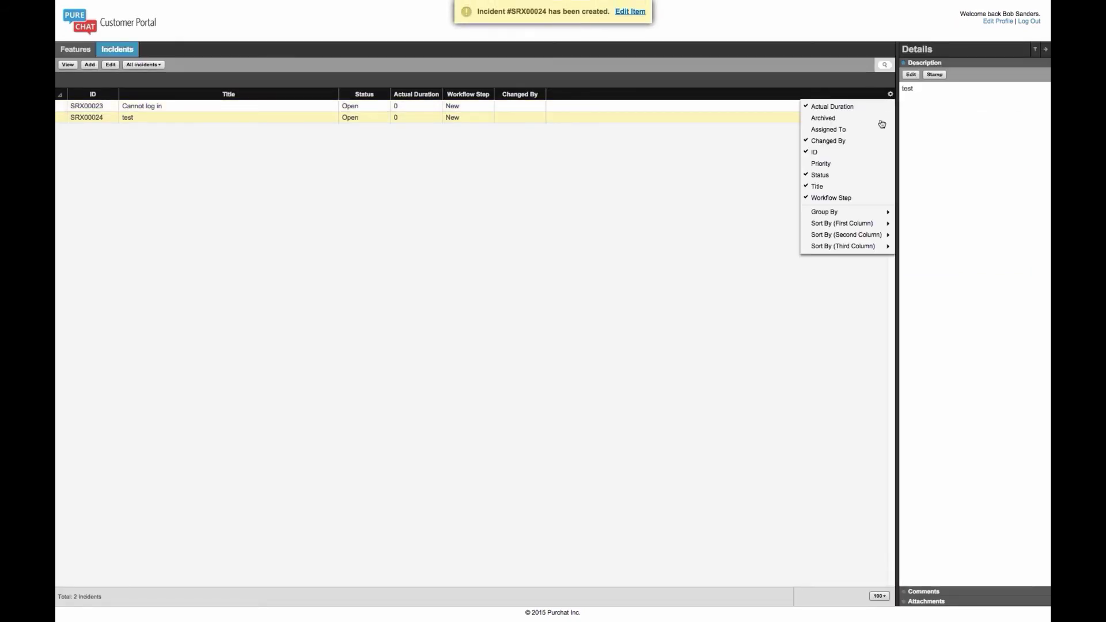
click(870, 166)
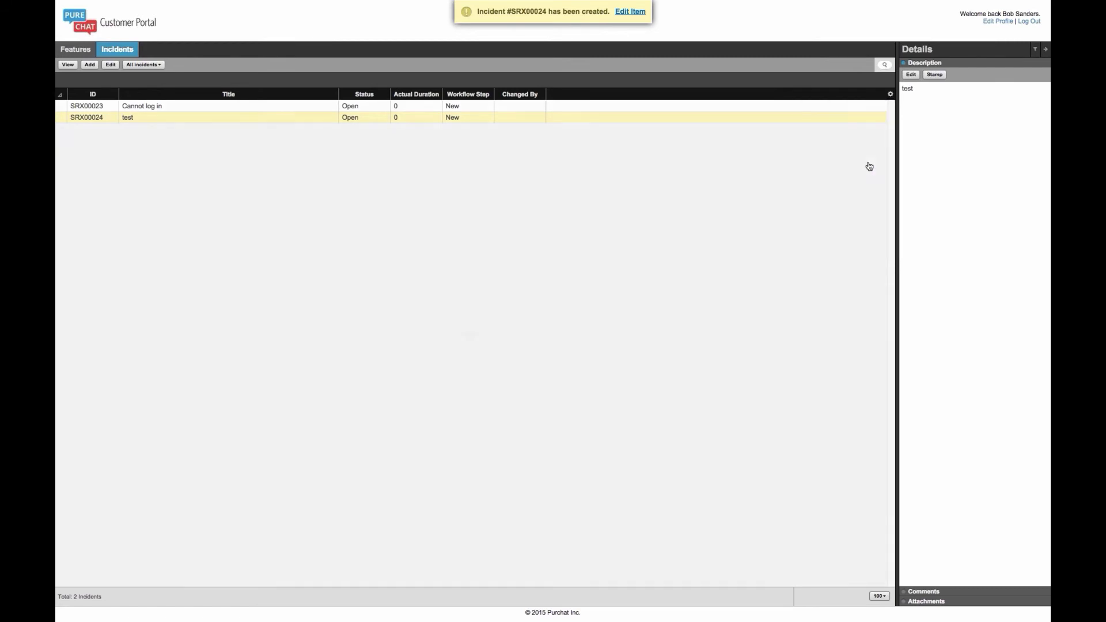
click(891, 96)
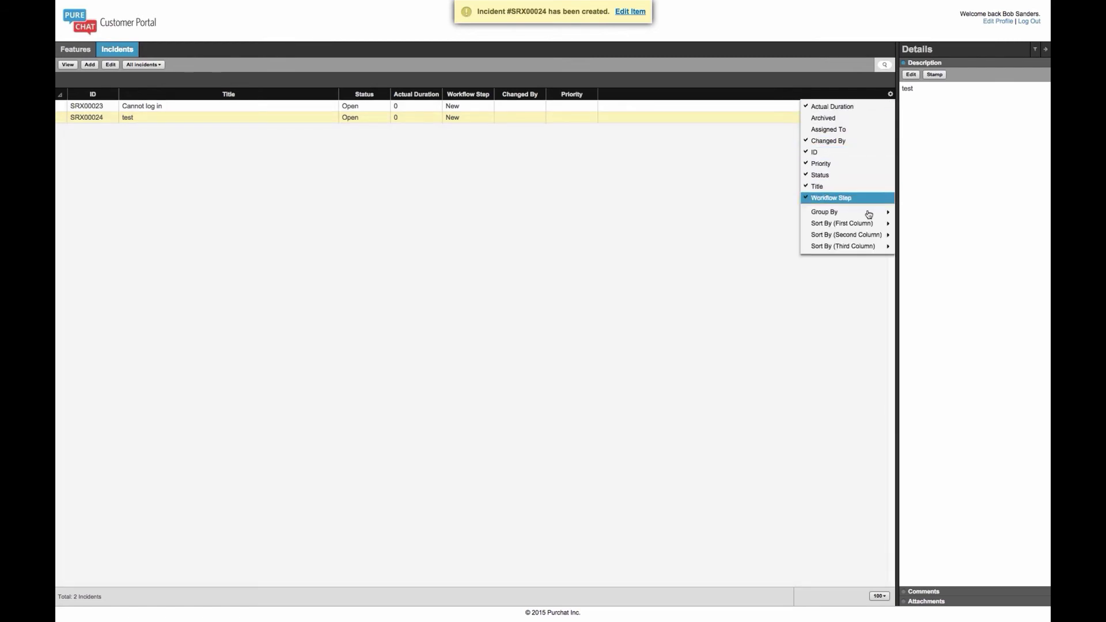
mouse_move(870, 212)
click(923, 282)
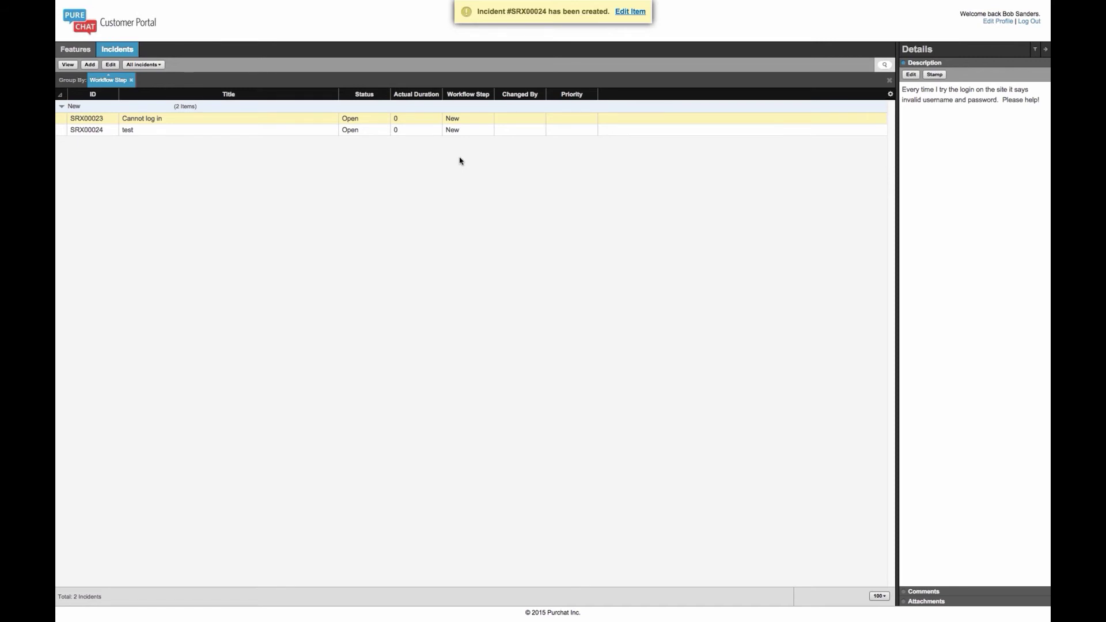
- Switch to Axosoft's Customer Portal Settings and view Features Grid Settings, then Security & Customer Defaults
key(ctrl+Left)
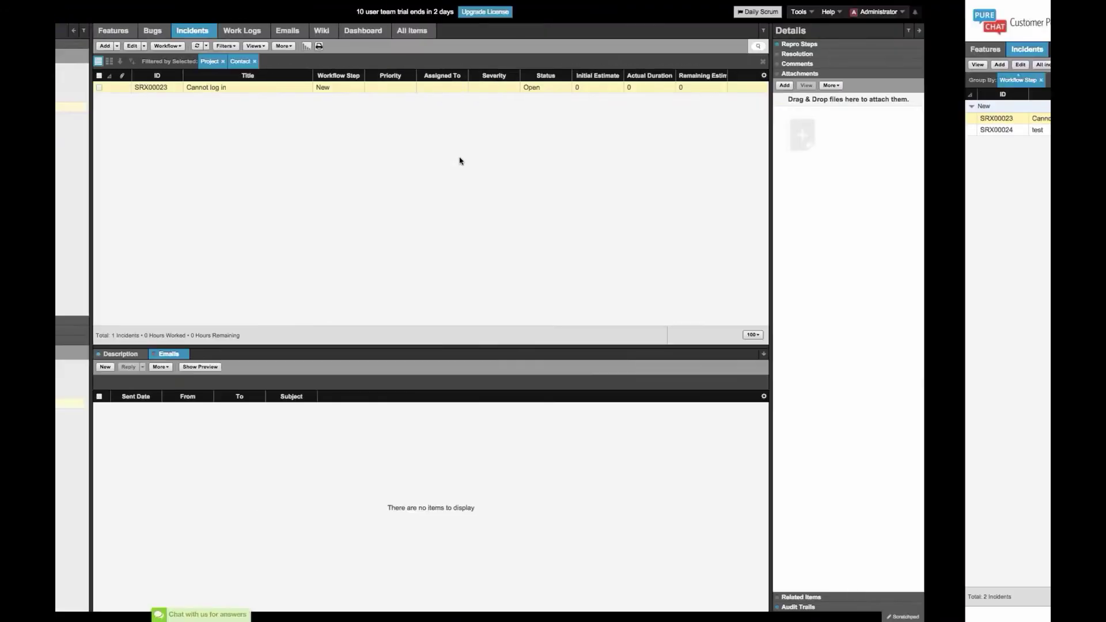
click(918, 12)
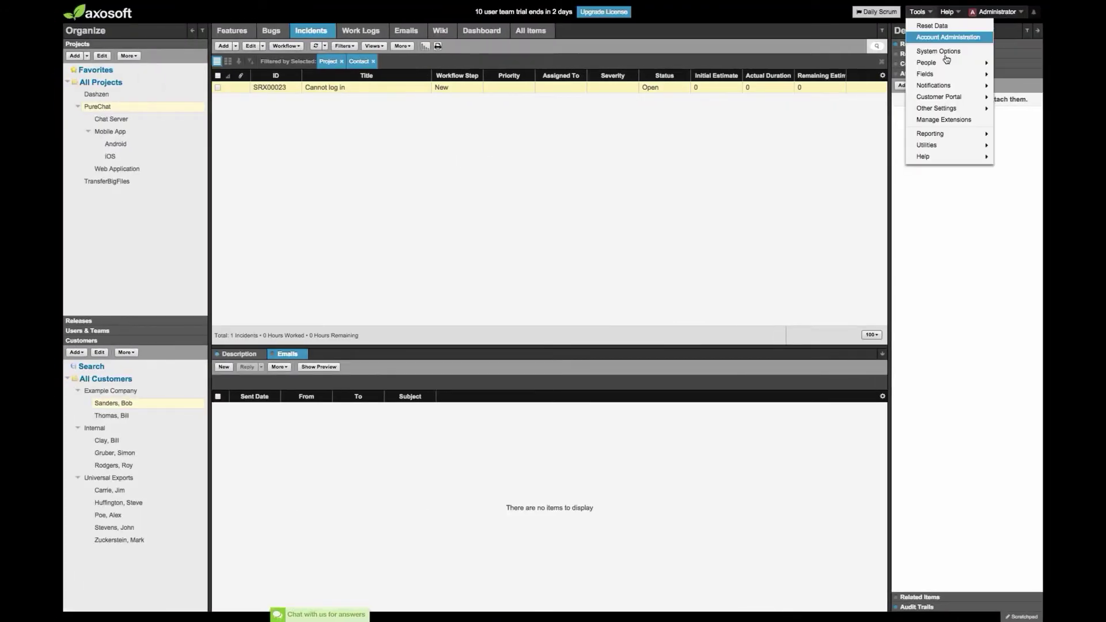
mouse_move(954, 83)
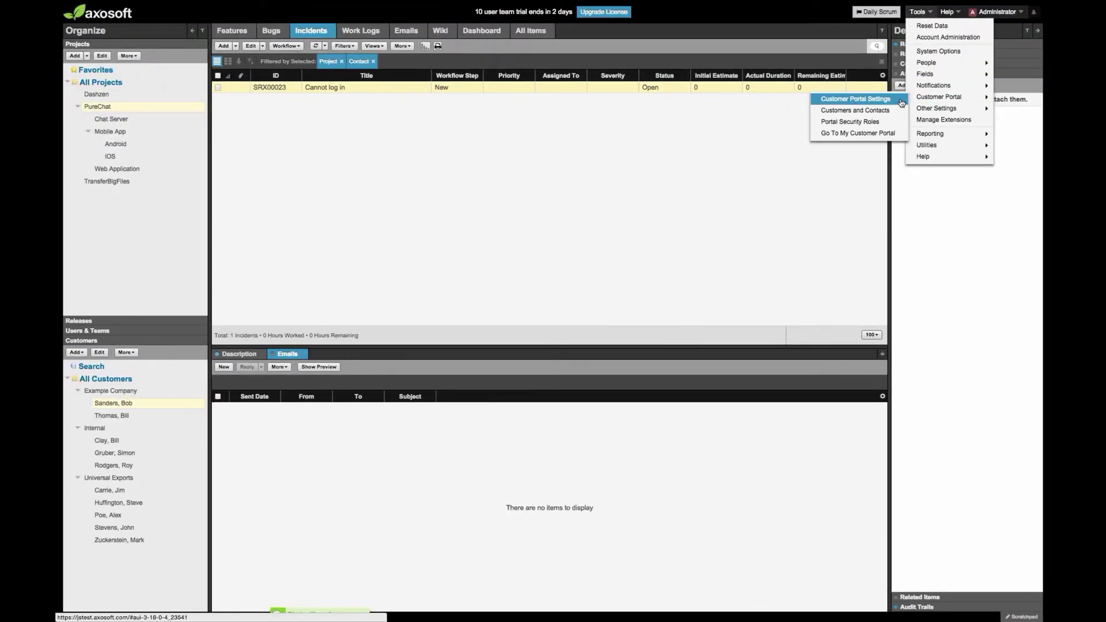
click(900, 103)
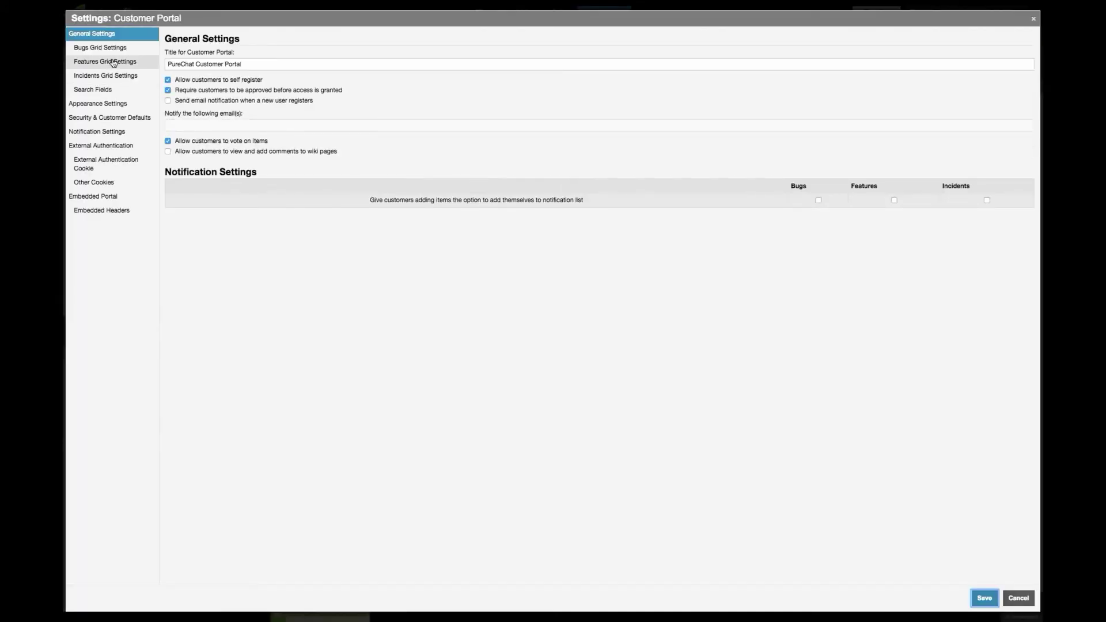
click(113, 63)
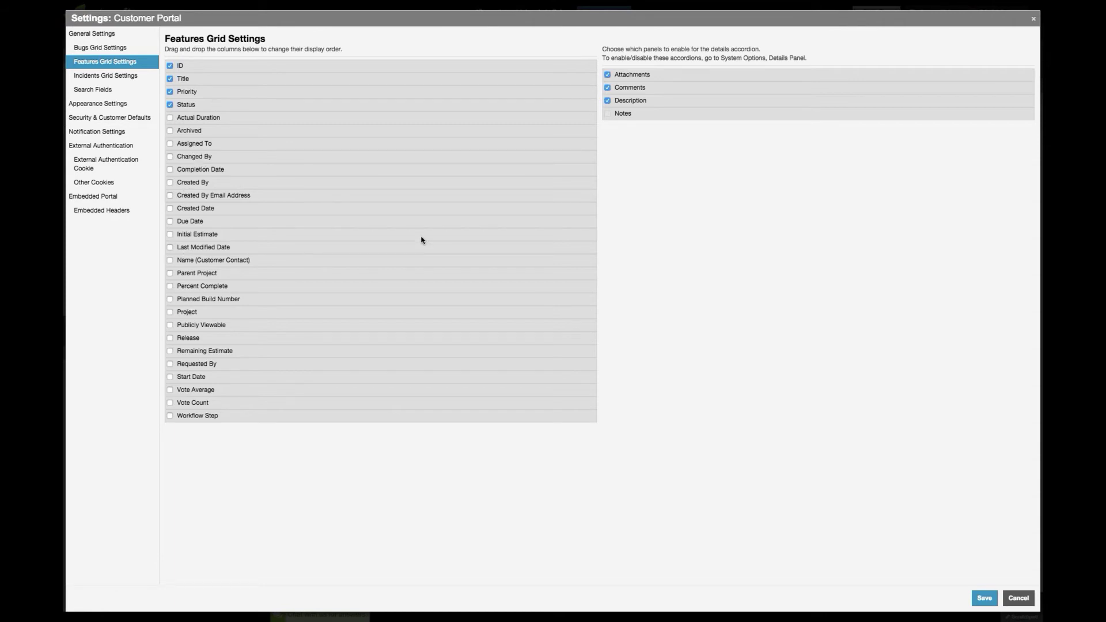
click(147, 117)
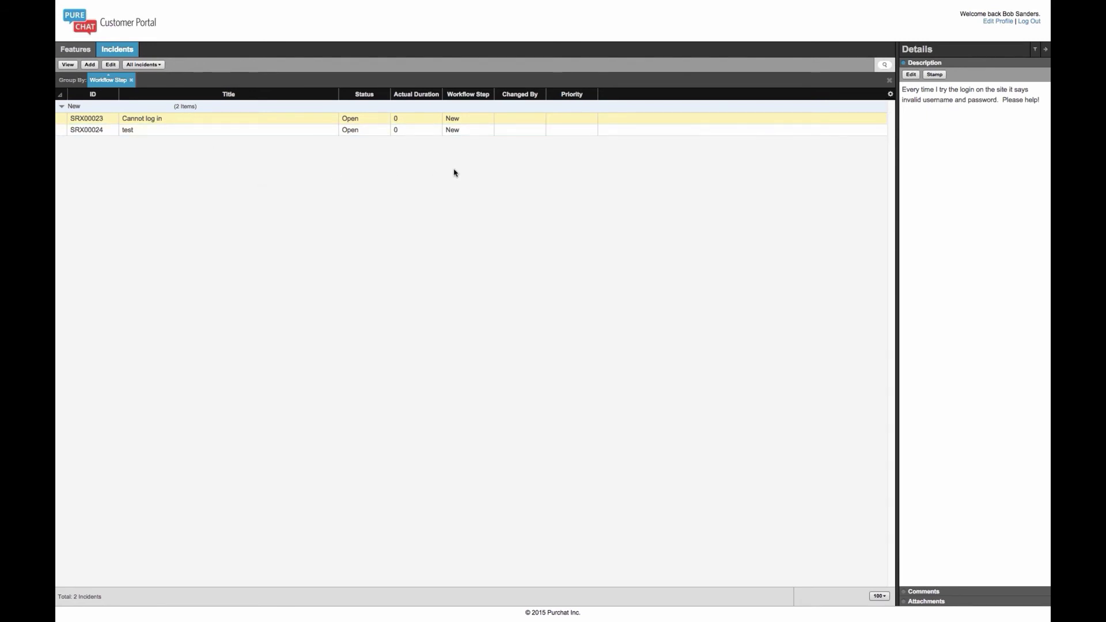
scroll(453, 171, right, 2)
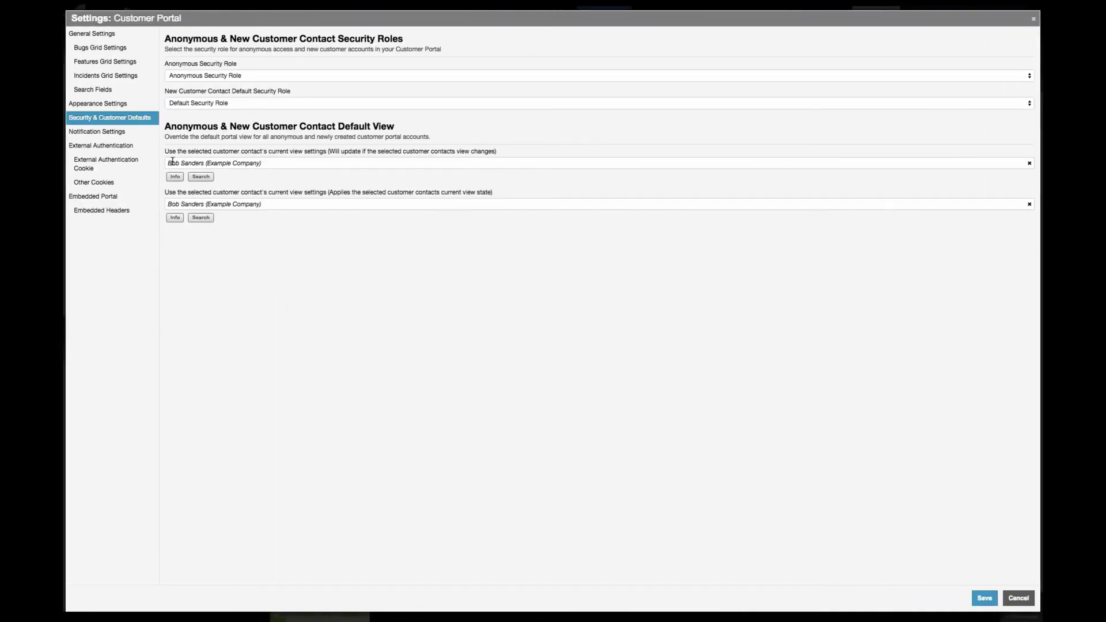
drag(281, 207, 144, 207)
click(302, 241)
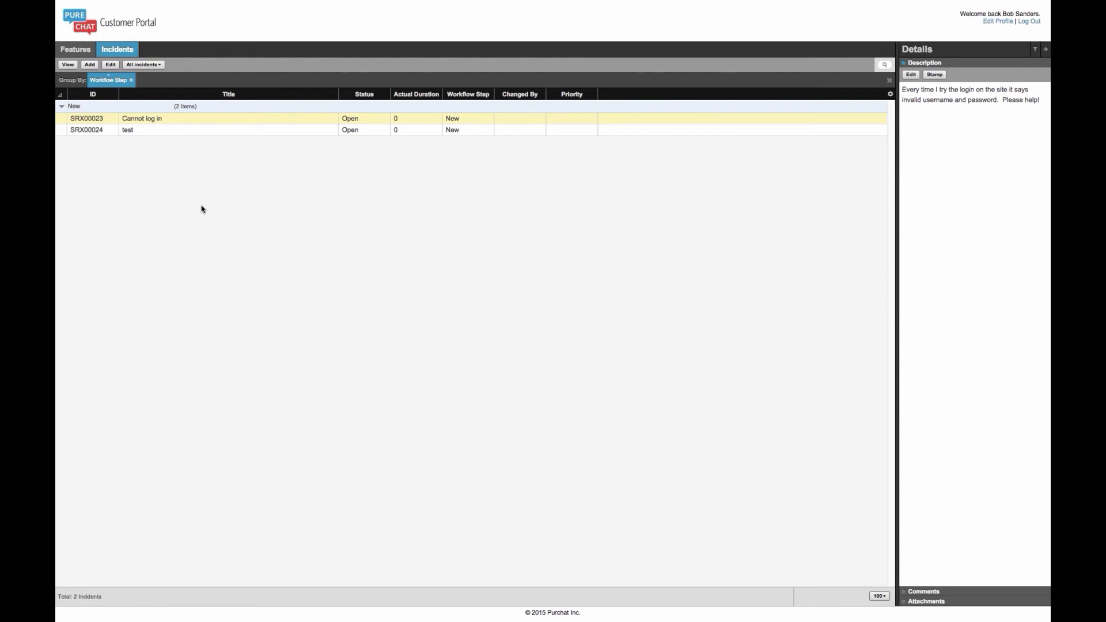
key(ctrl+Left)
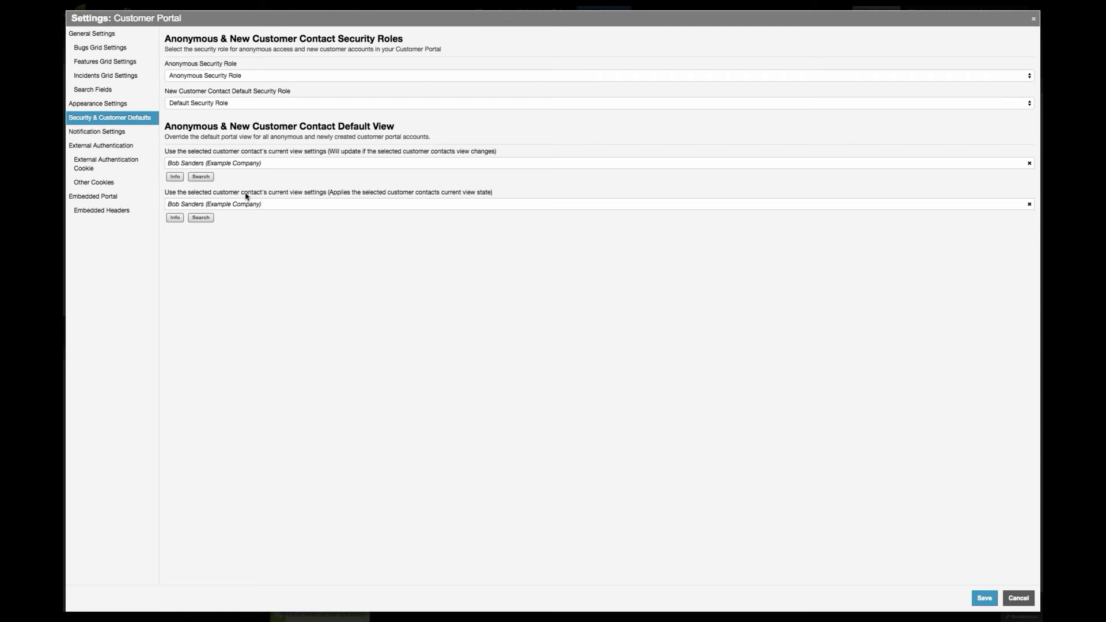
- Show the Appearance Settings page with password messages, footer text and header image
click(109, 105)
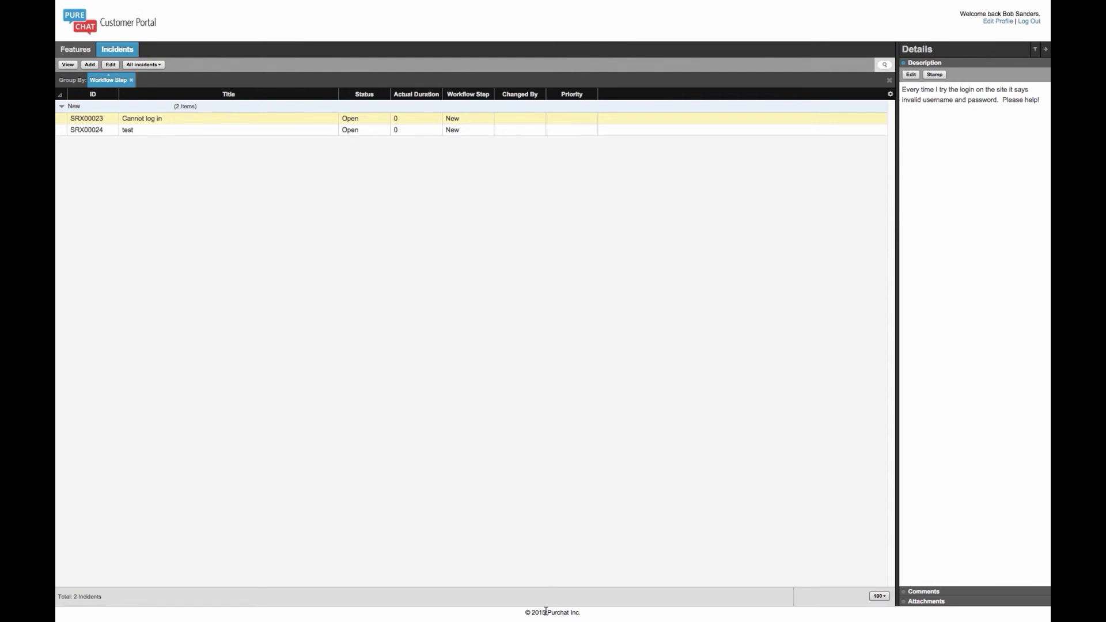
- Point out the footer, Registration Page and Forgot Password text fields, then show Notification Settings
drag(525, 612, 581, 614)
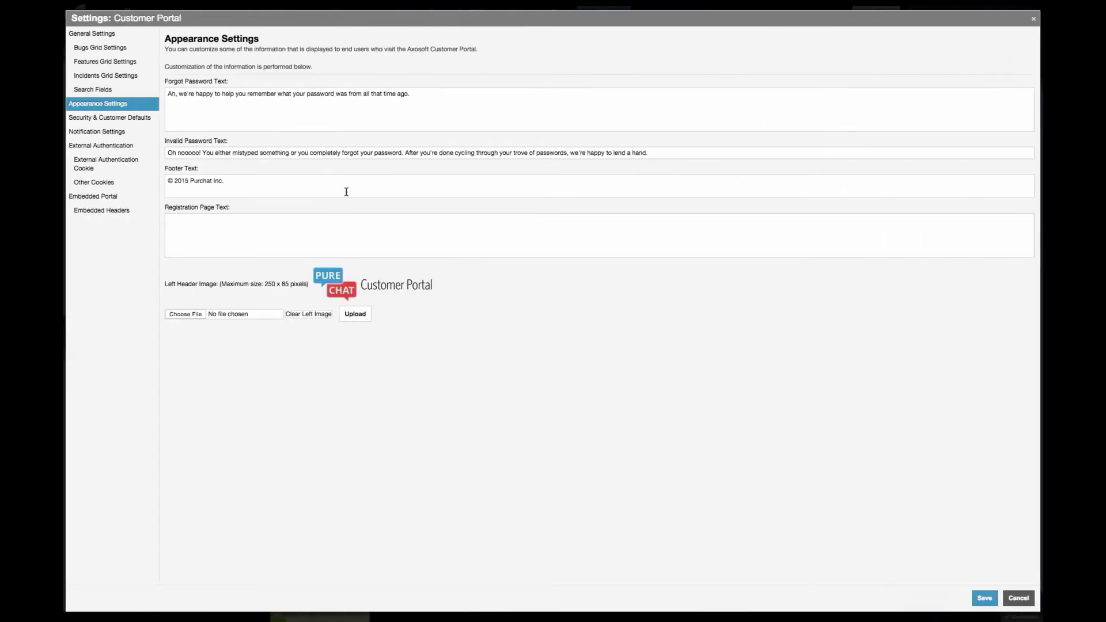
click(340, 185)
click(358, 235)
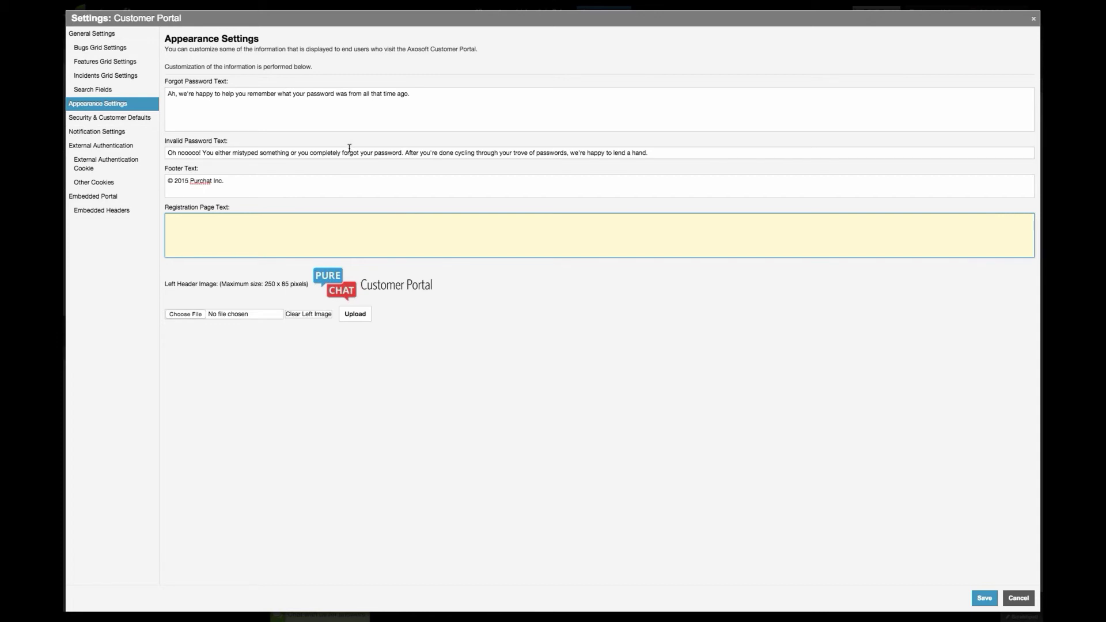
click(343, 102)
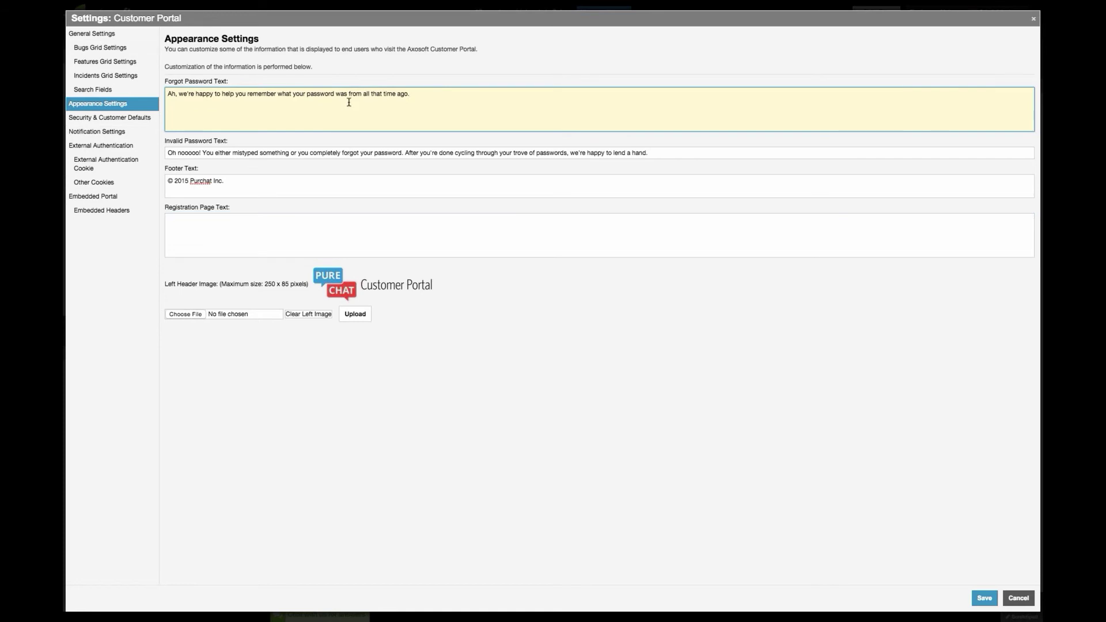
drag(433, 92, 167, 94)
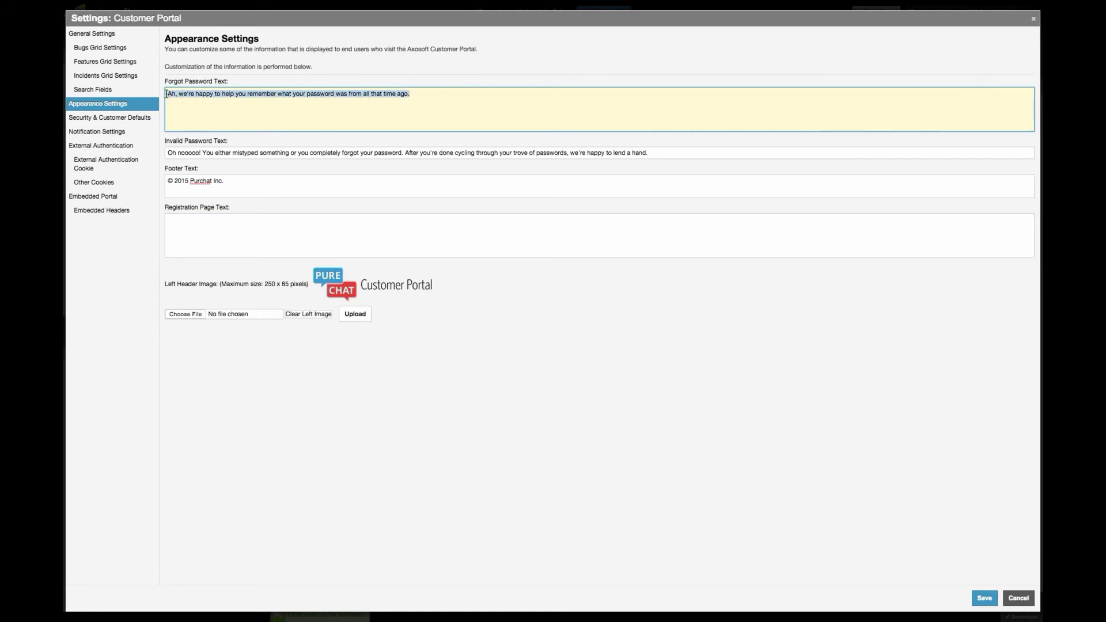
click(365, 79)
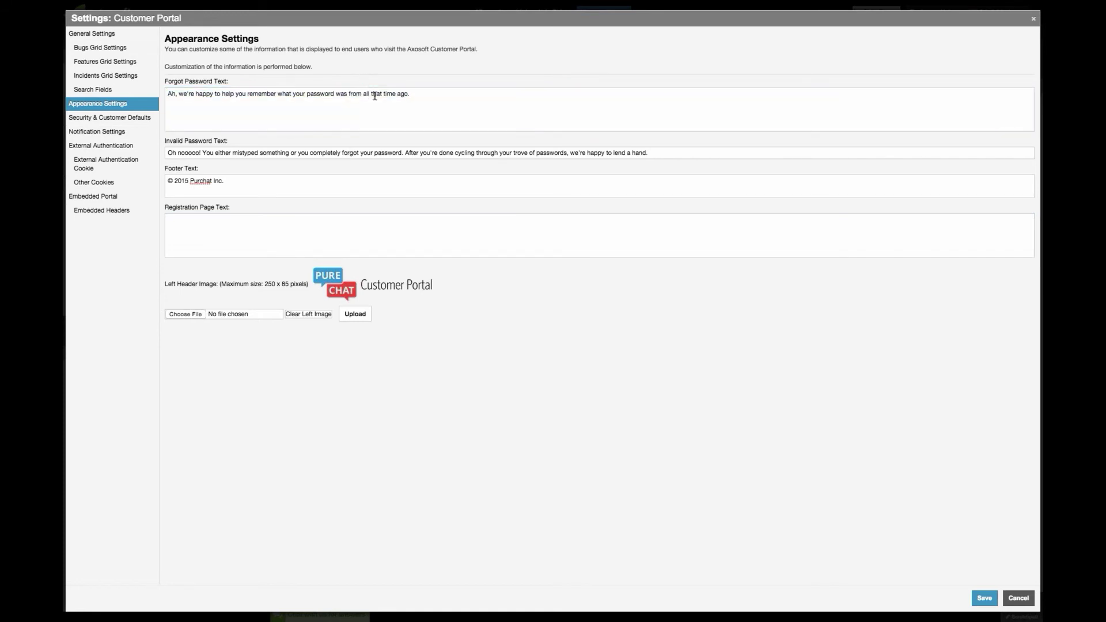
click(140, 134)
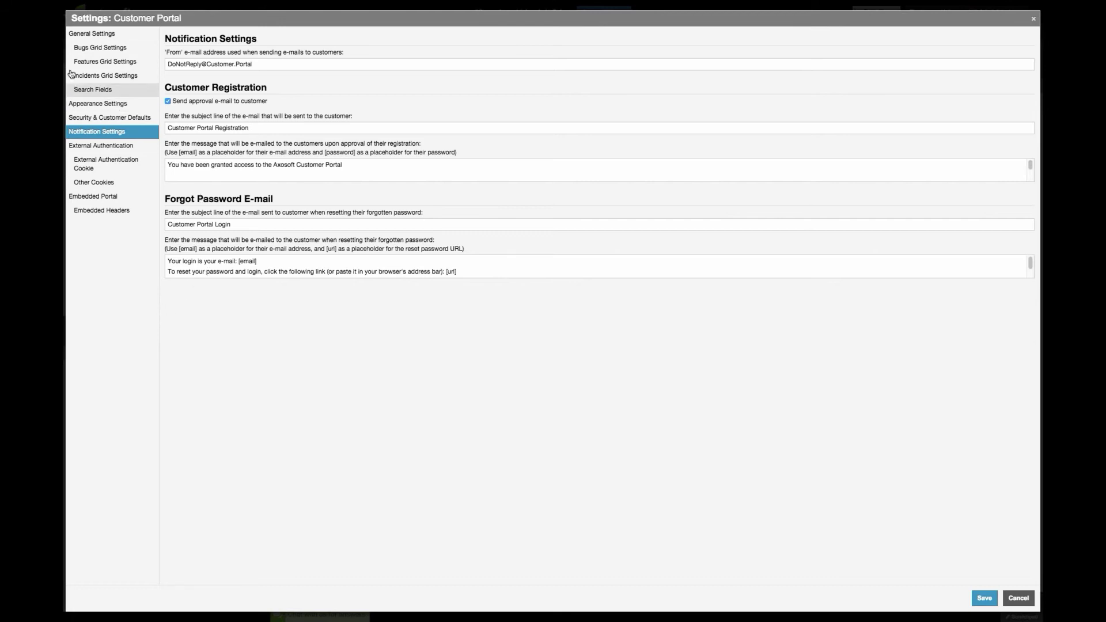
- Return to General Settings, close the portal settings, and go back to the Customer Portal
click(90, 35)
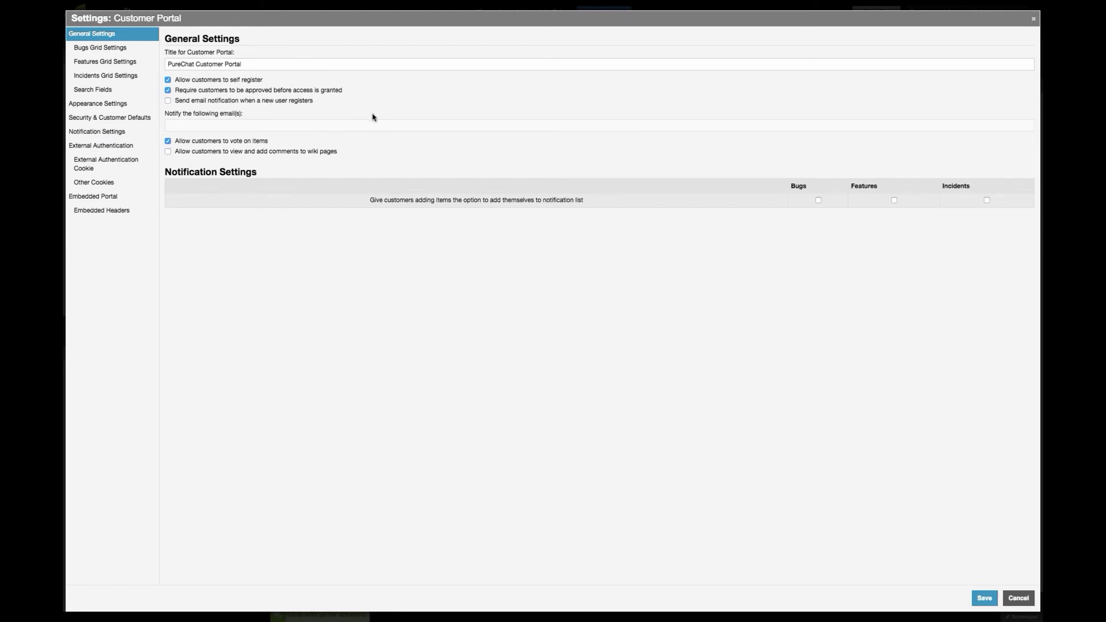
click(1035, 22)
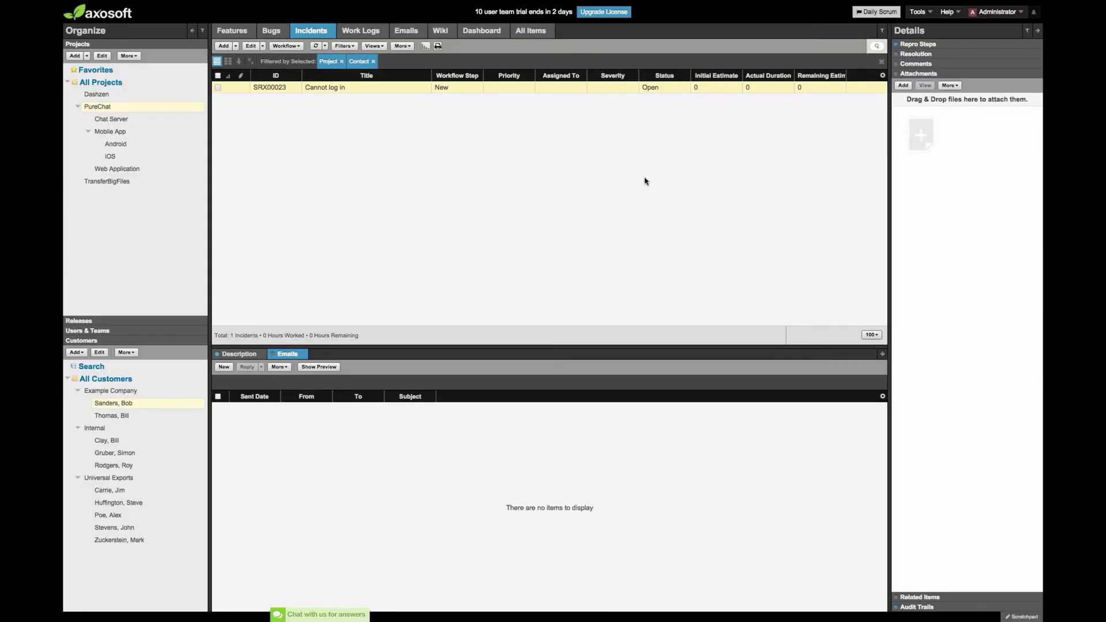
key(ctrl+Left)
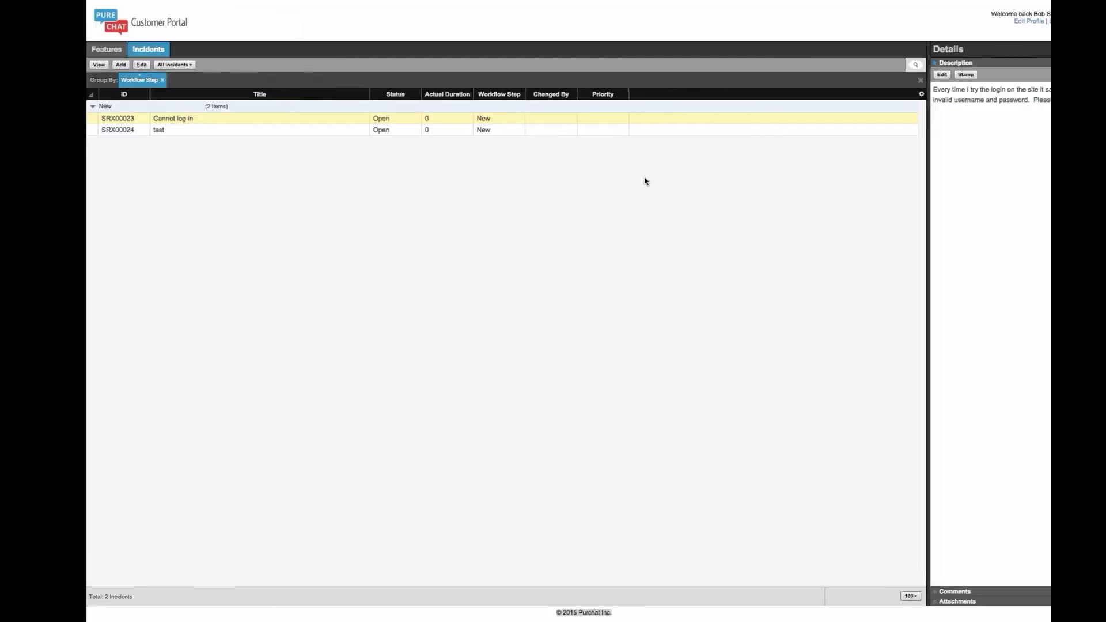
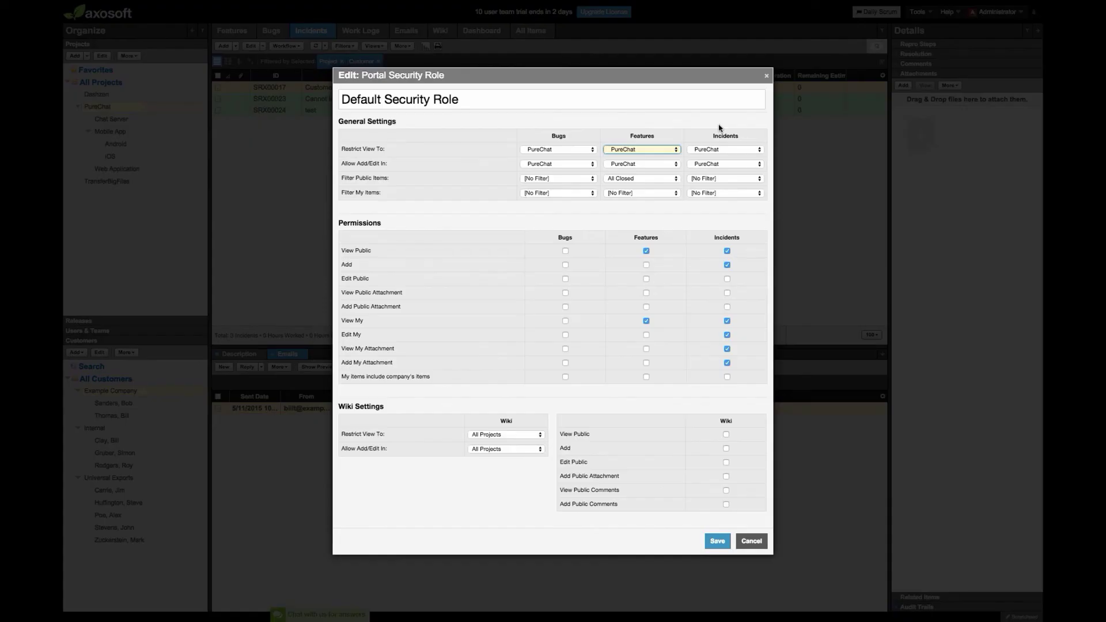
- Close the Default Security Role editor and the portal role manager, then open incident SRX00017
click(766, 77)
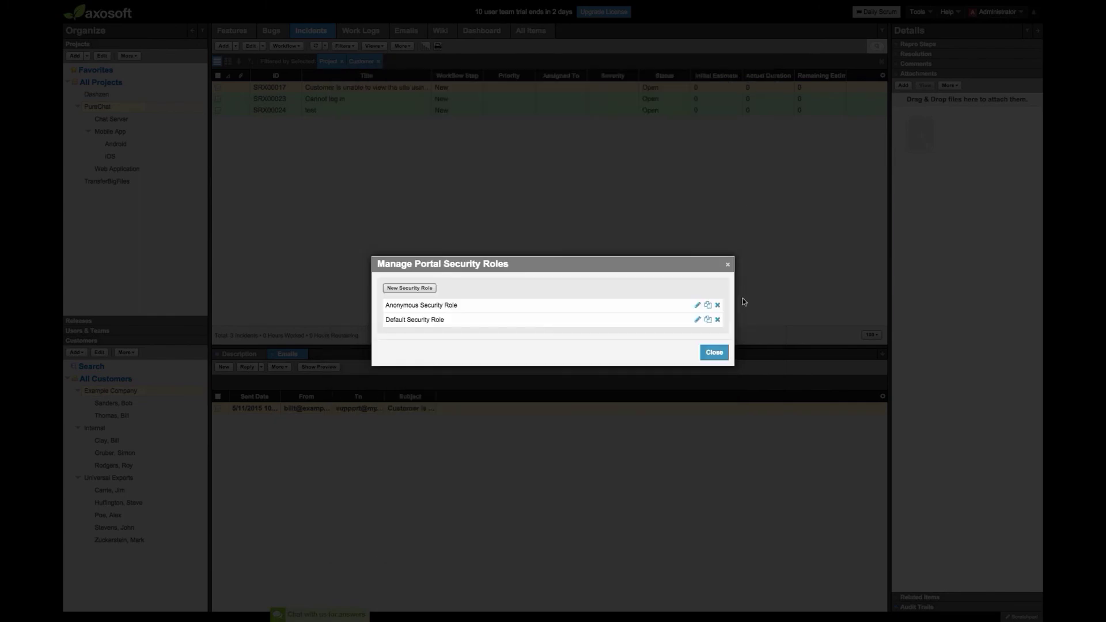
click(728, 266)
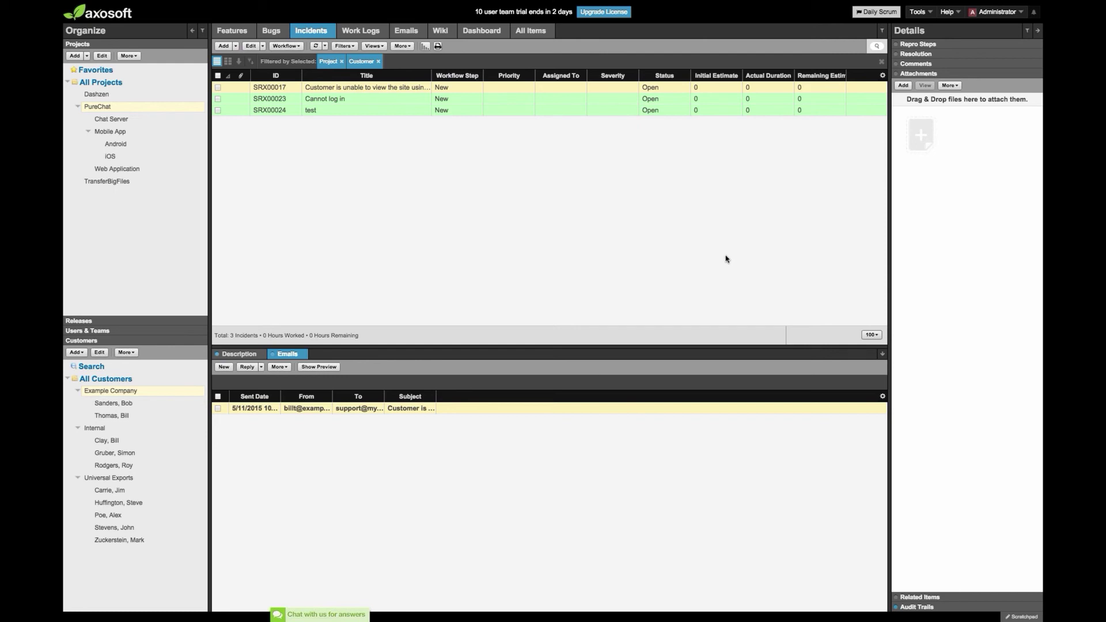
key(Return)
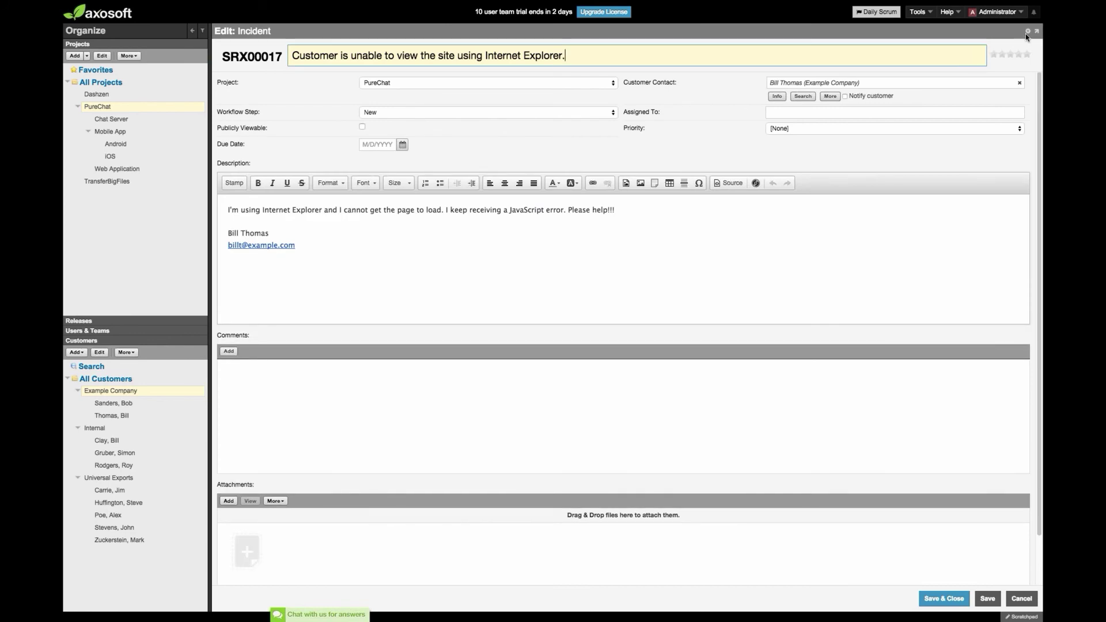
- Inspect SRX00017's field template, close it and the incident unsaved, then open the Tools menu
click(1028, 32)
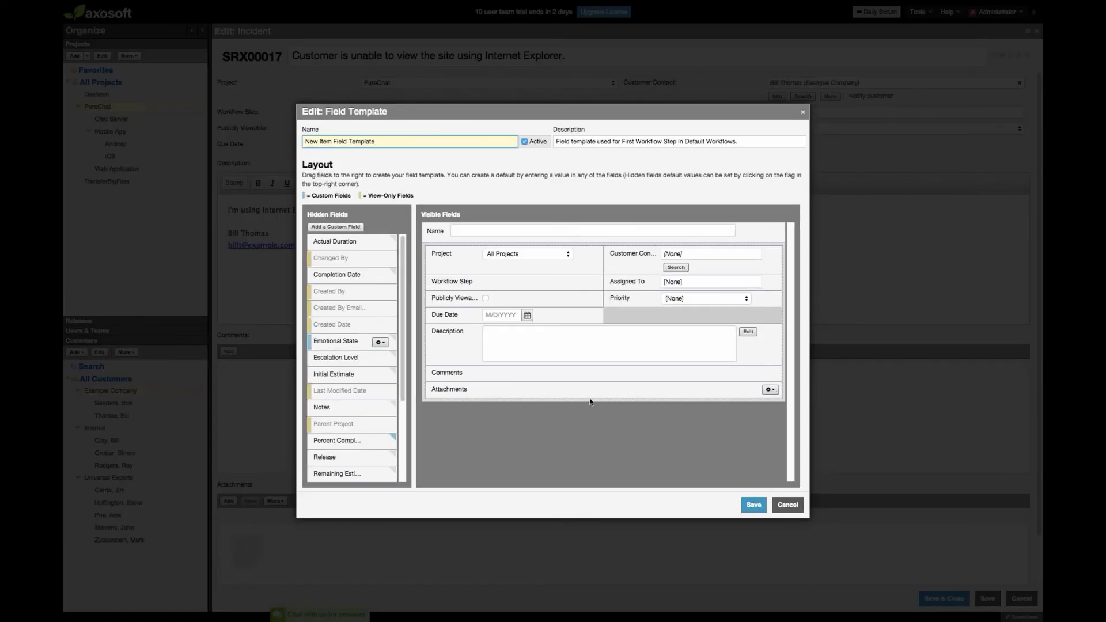
click(787, 504)
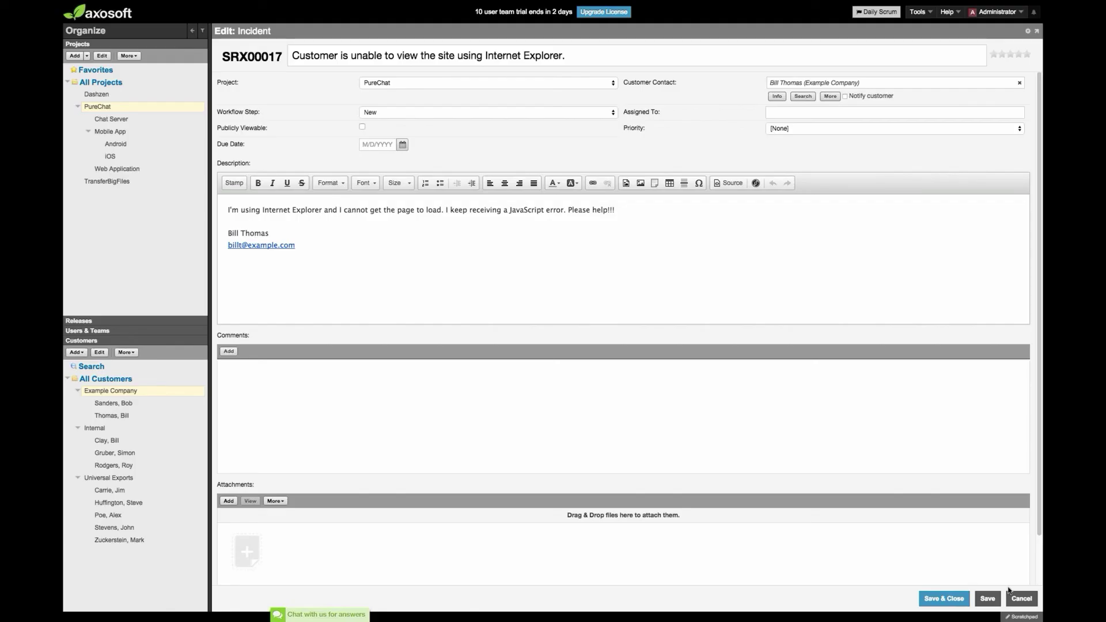
click(1021, 598)
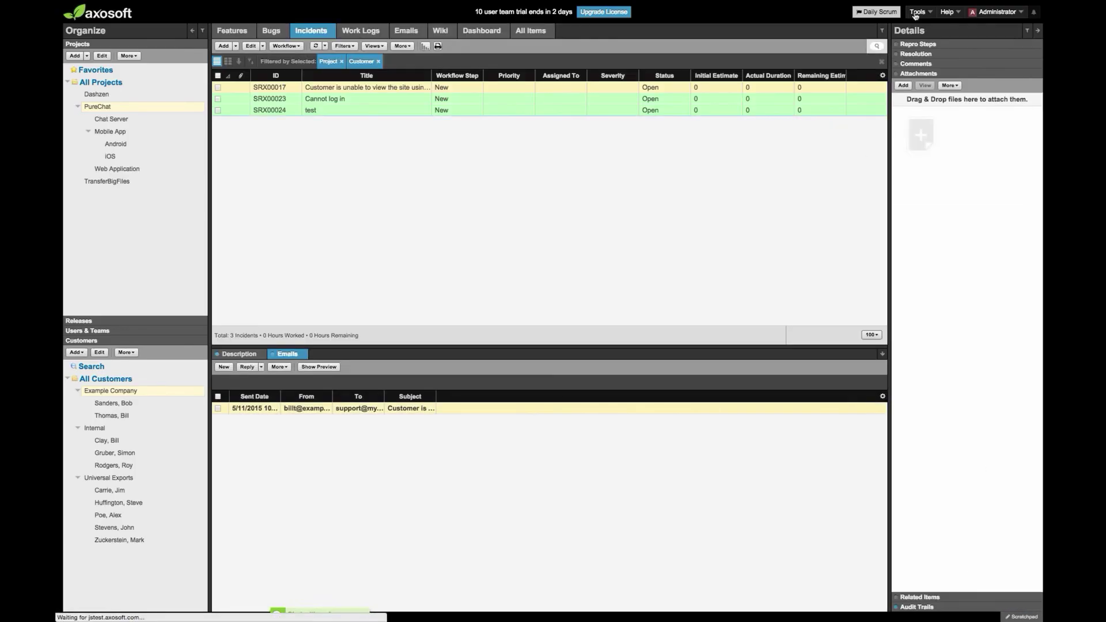
click(916, 16)
mouse_move(938, 74)
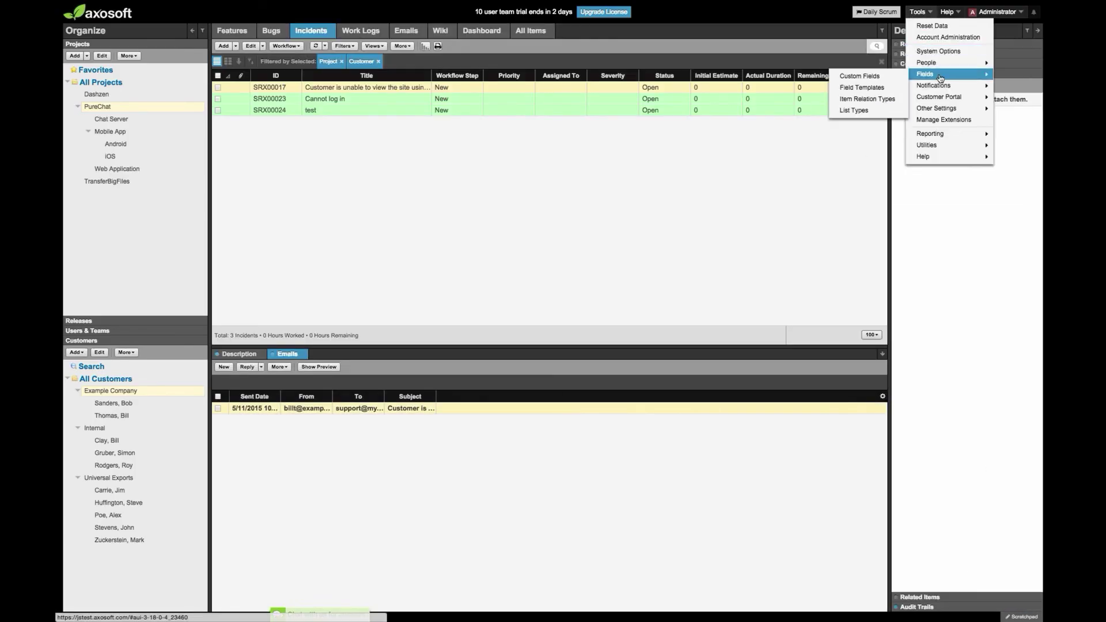
click(886, 88)
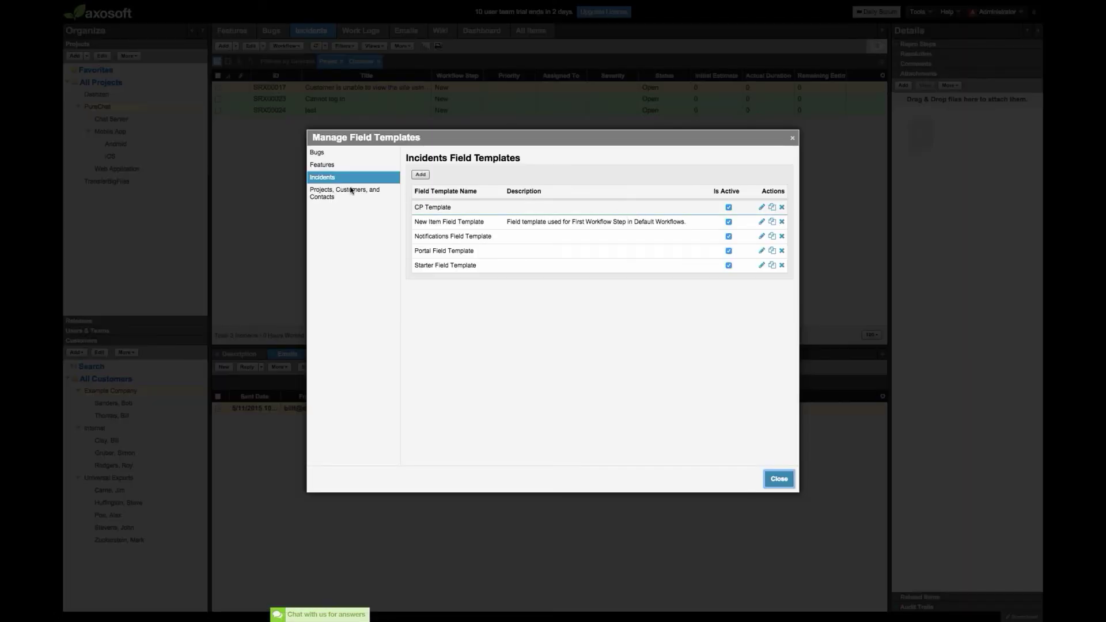
click(337, 154)
click(338, 165)
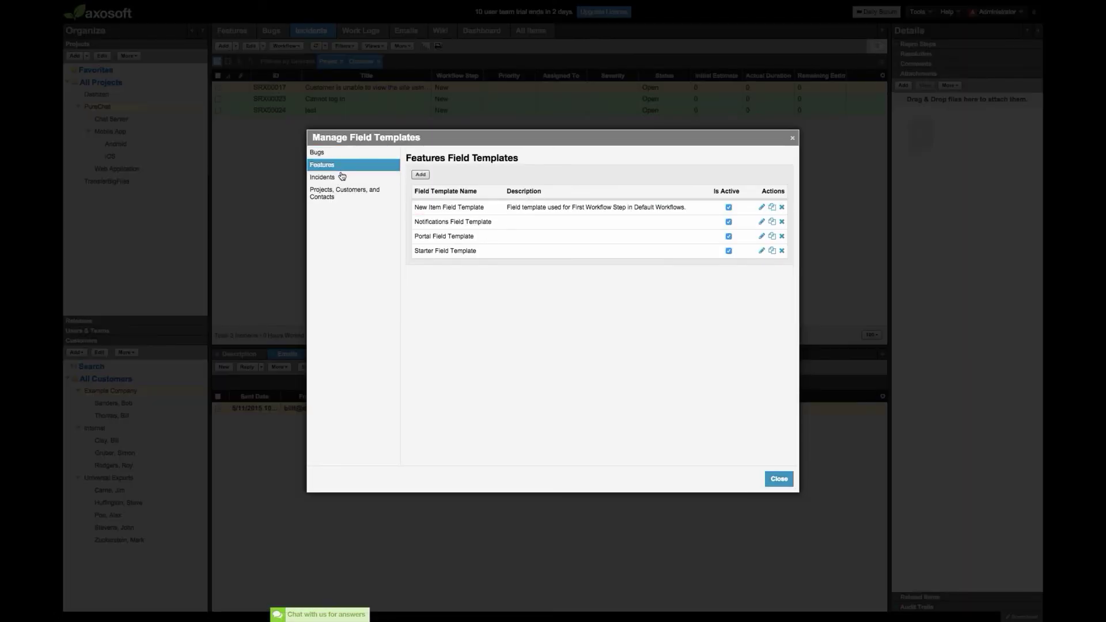
click(348, 178)
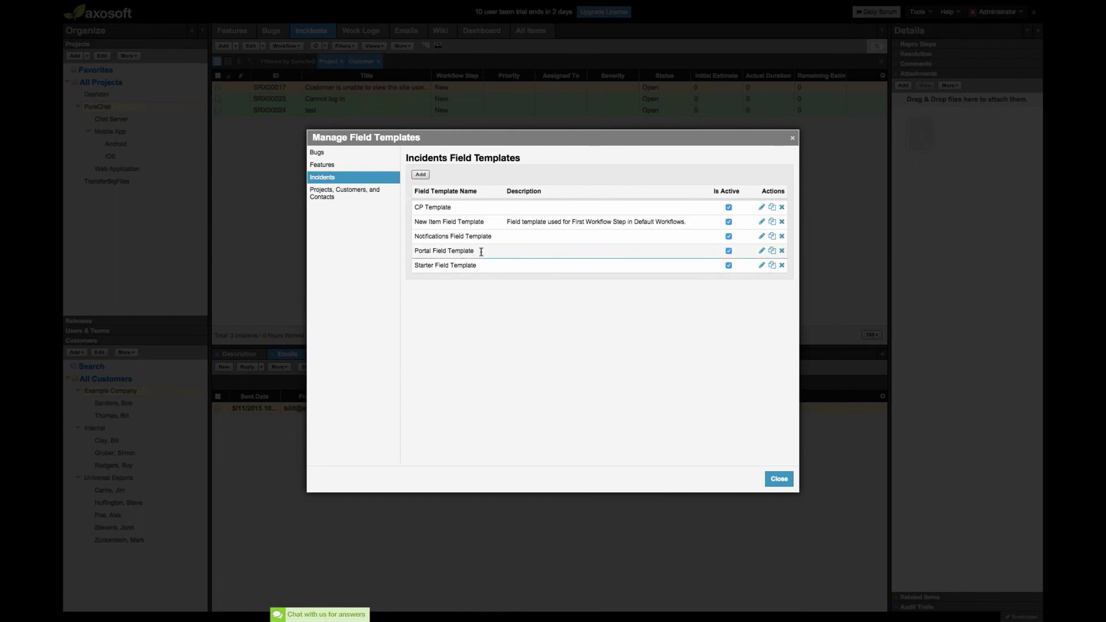
click(772, 251)
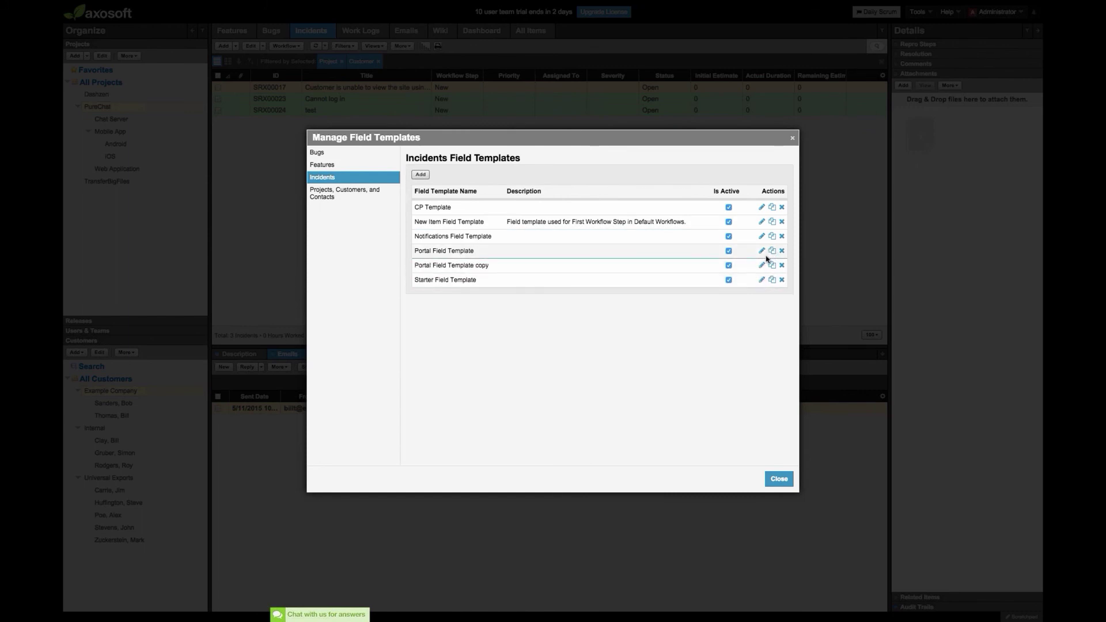
click(781, 267)
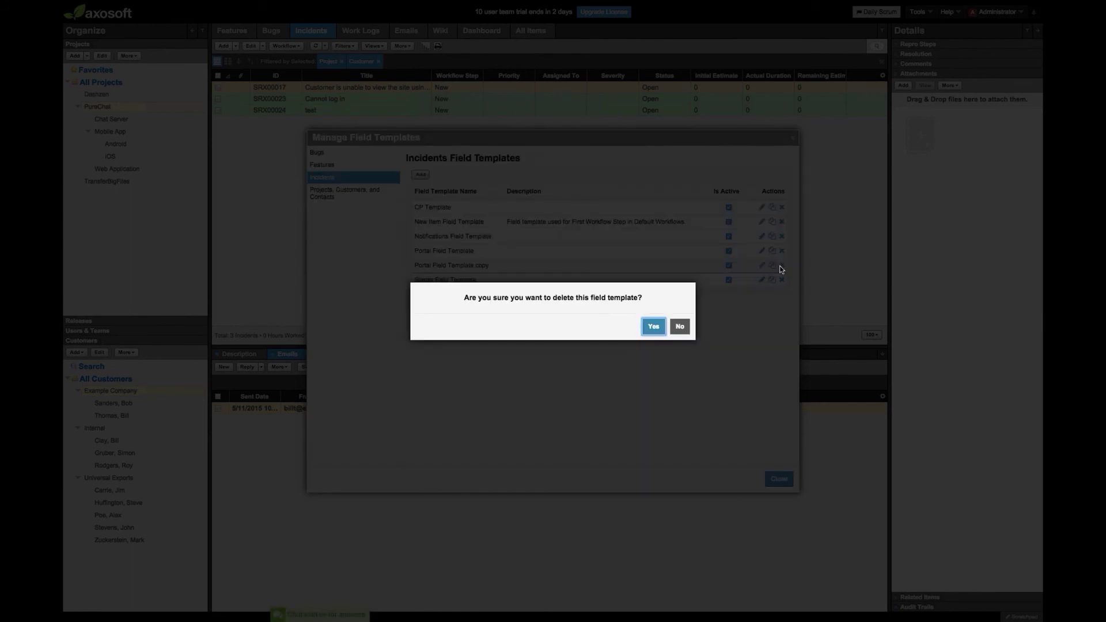
click(658, 328)
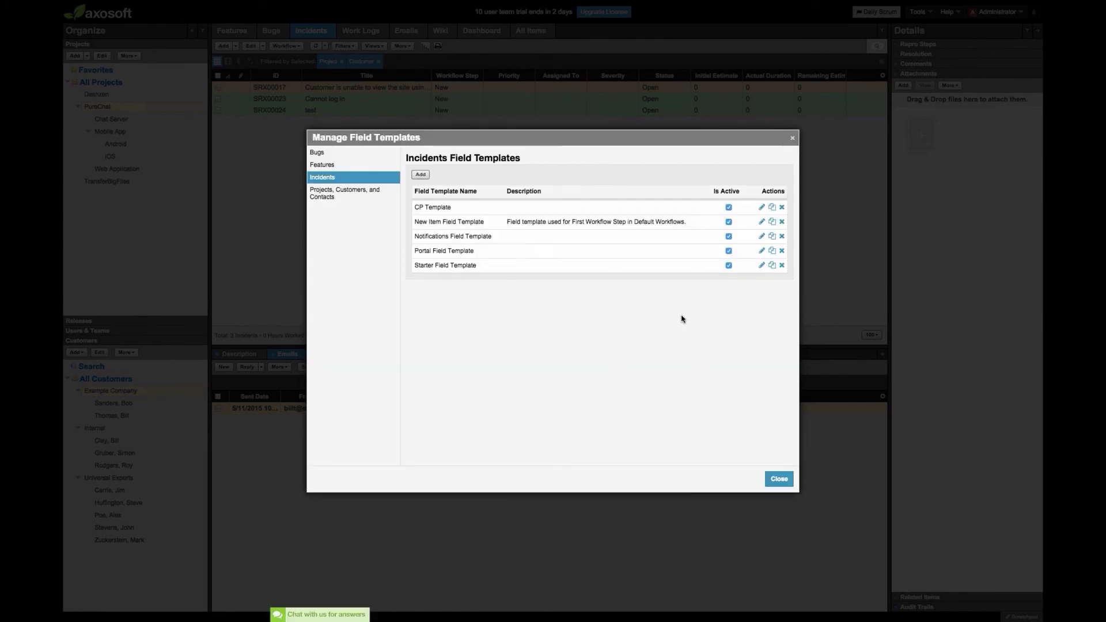
click(762, 251)
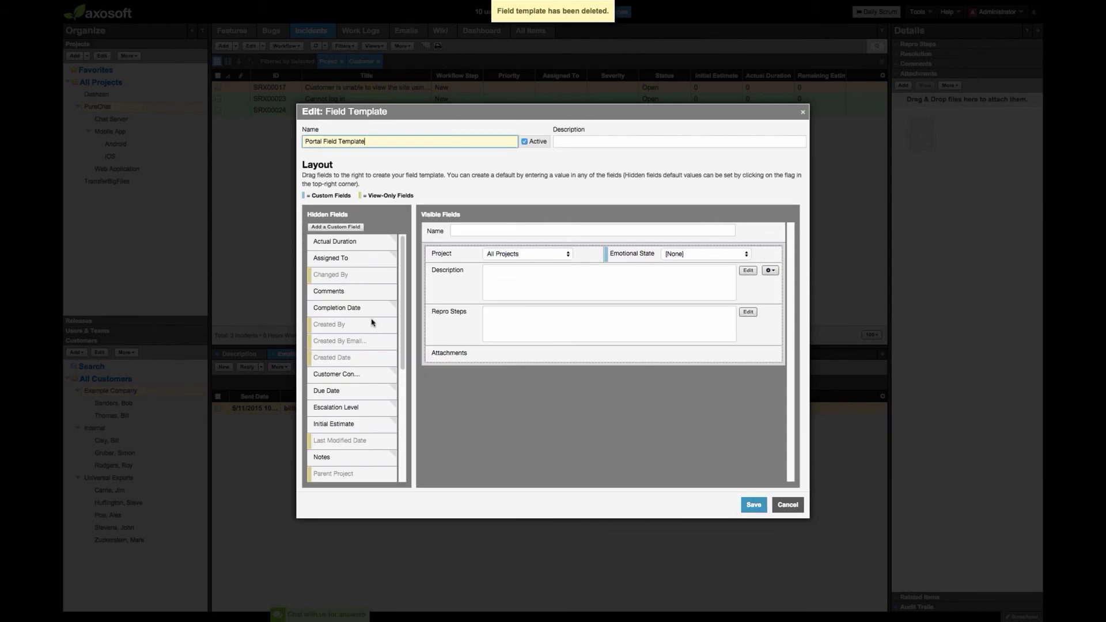
click(746, 256)
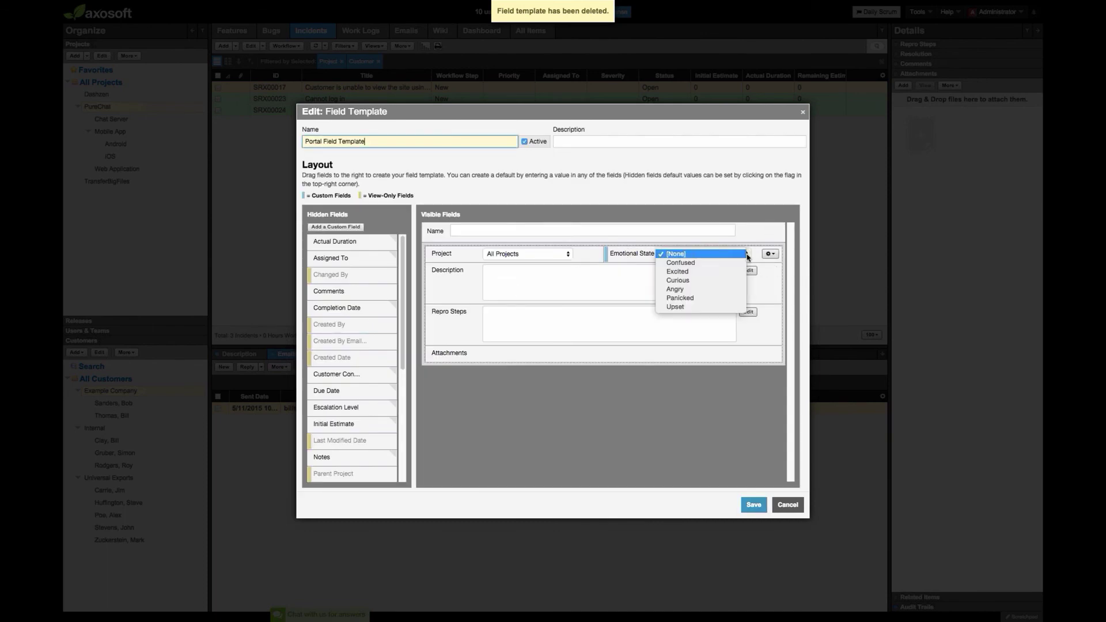
click(648, 253)
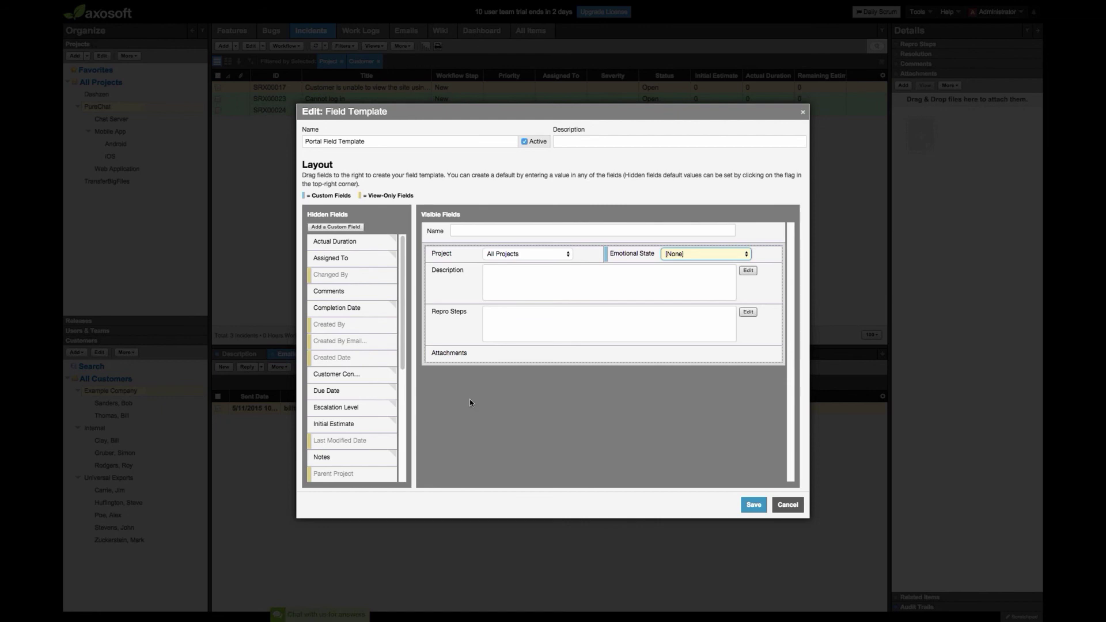
click(787, 504)
click(778, 479)
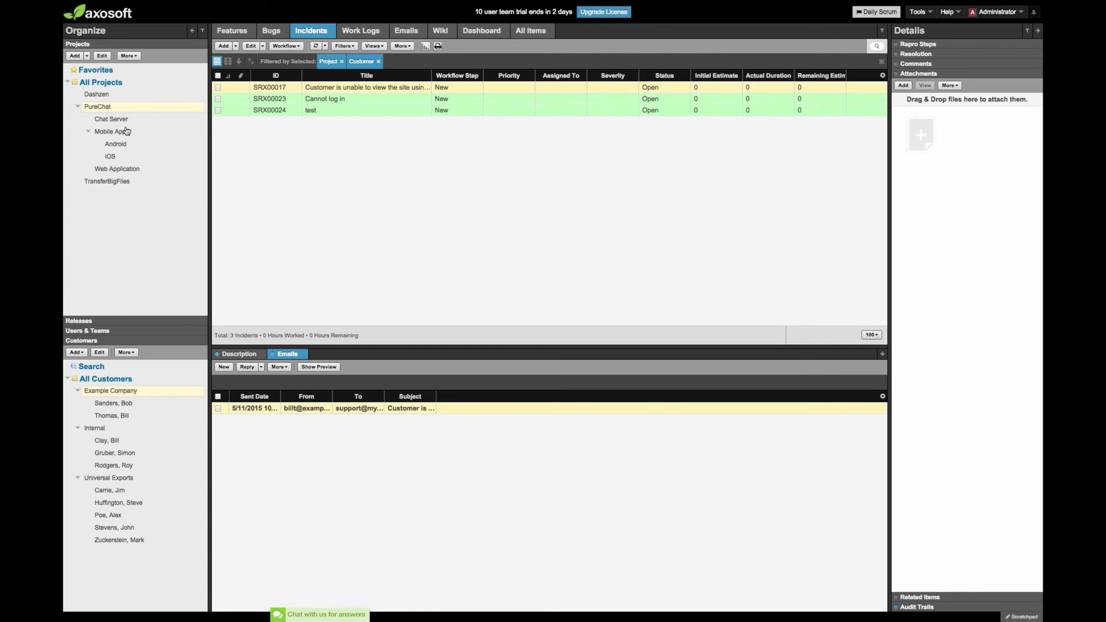
- In PureChat's project Customer Portal settings, check the incidents view template dropdown without changing it
click(102, 56)
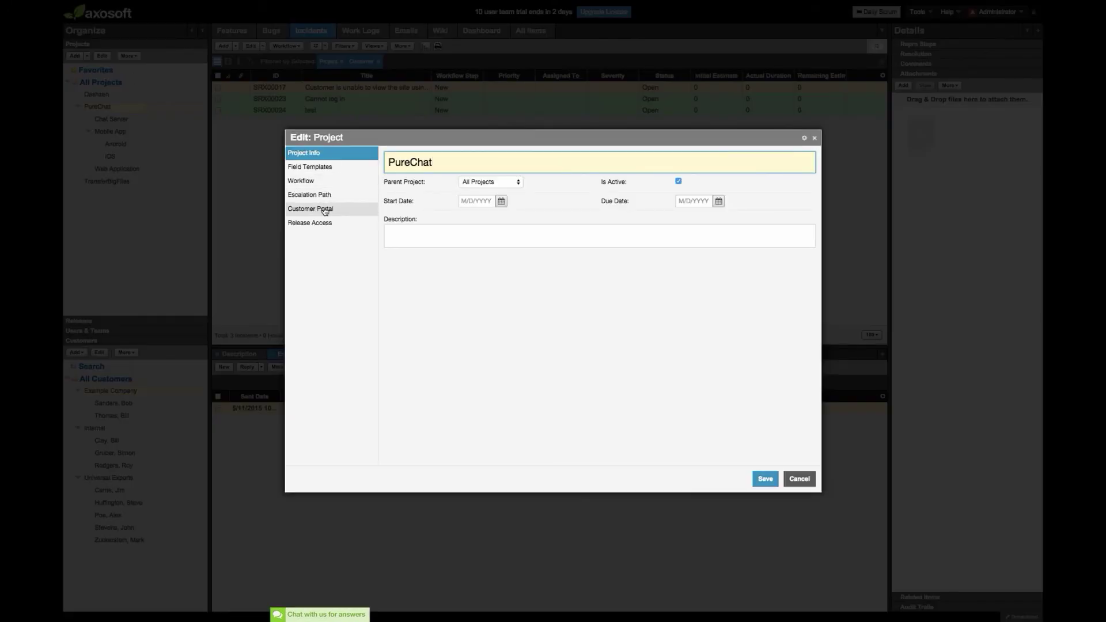
click(323, 211)
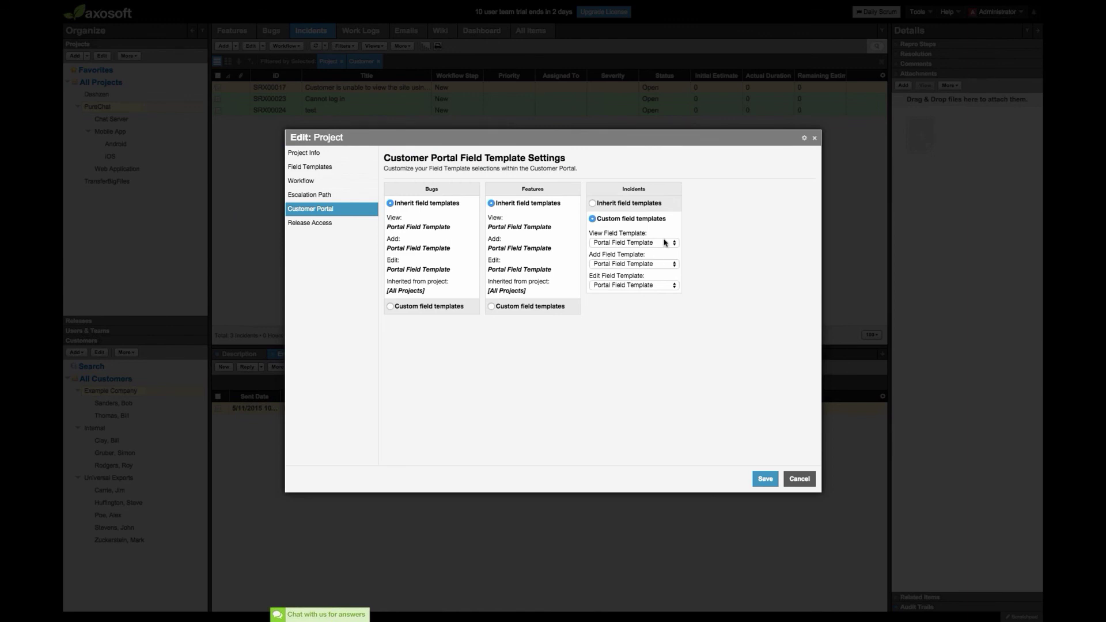
click(665, 242)
click(705, 243)
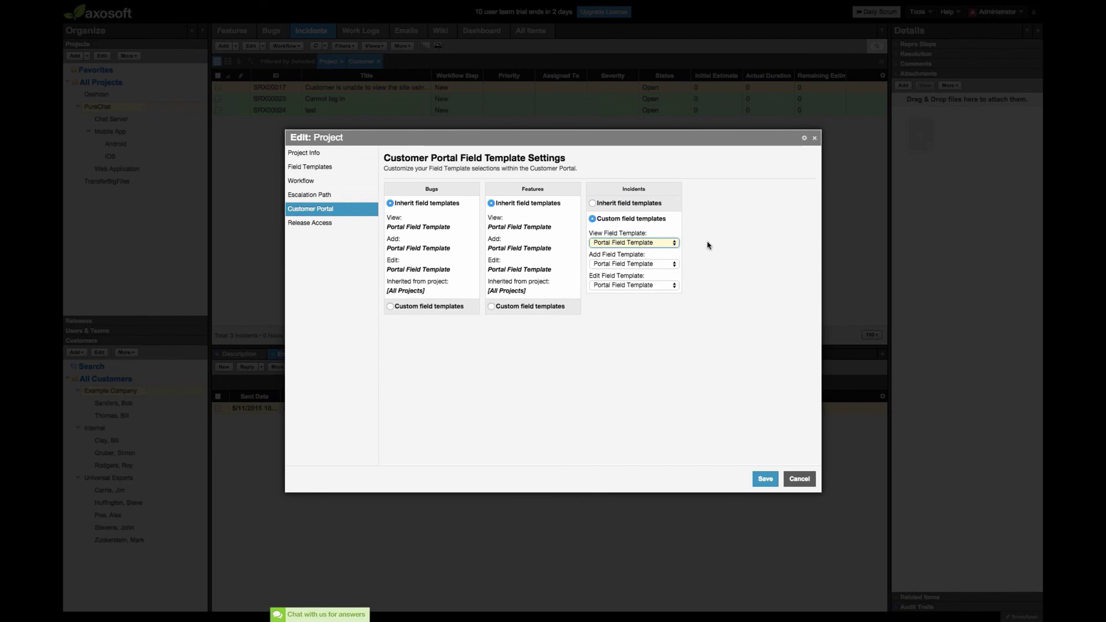
click(675, 245)
click(673, 245)
click(672, 245)
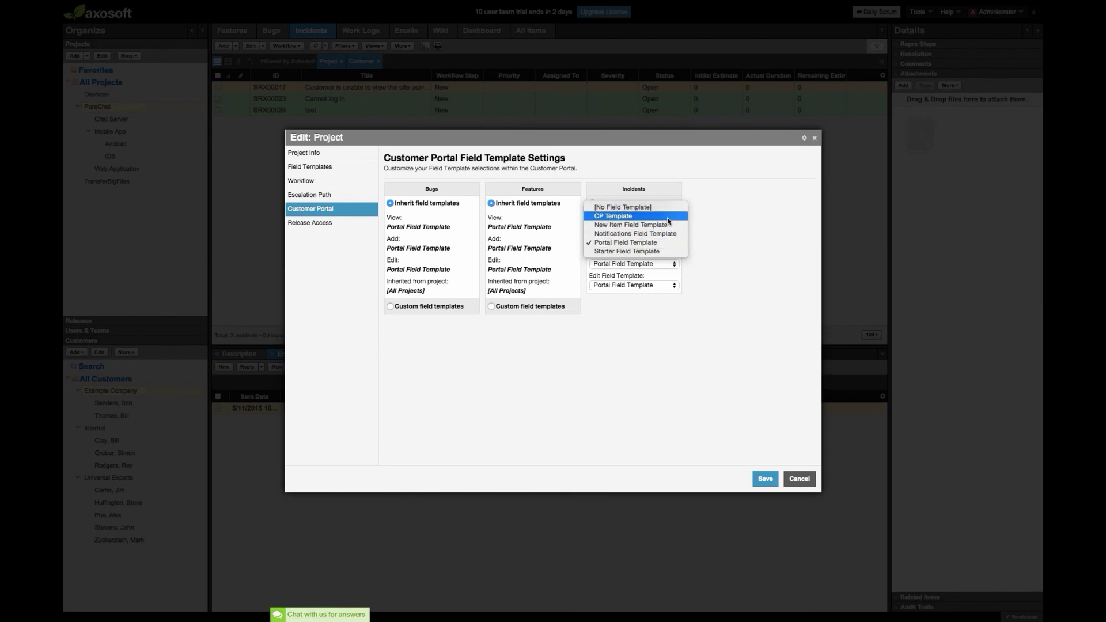
click(725, 235)
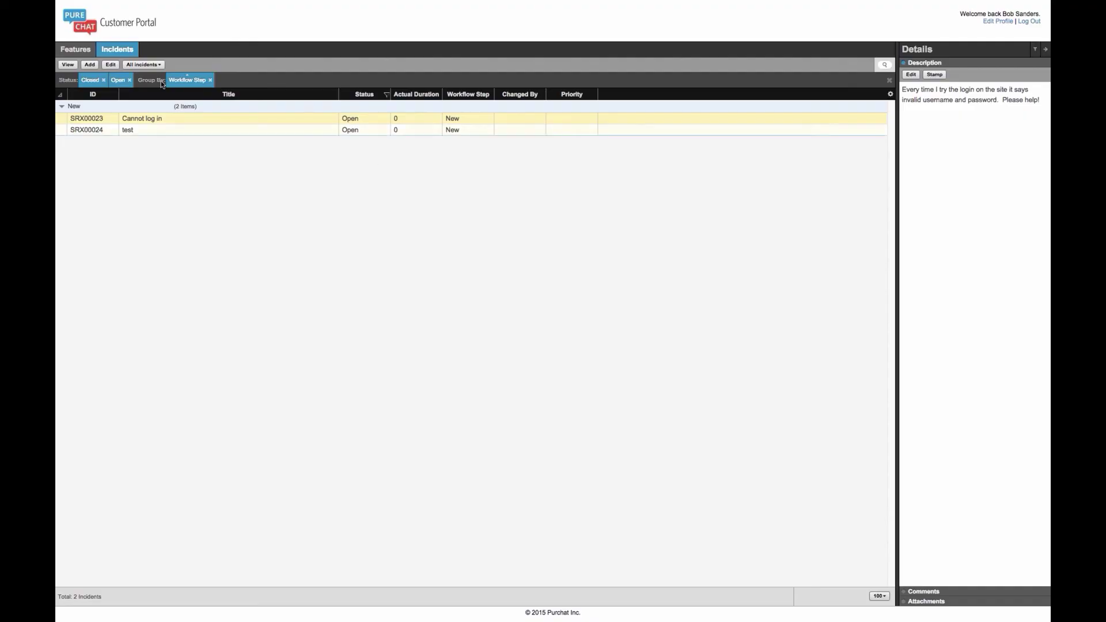
- Move from the portal's Incidents list to its Features list, which has no items
click(75, 50)
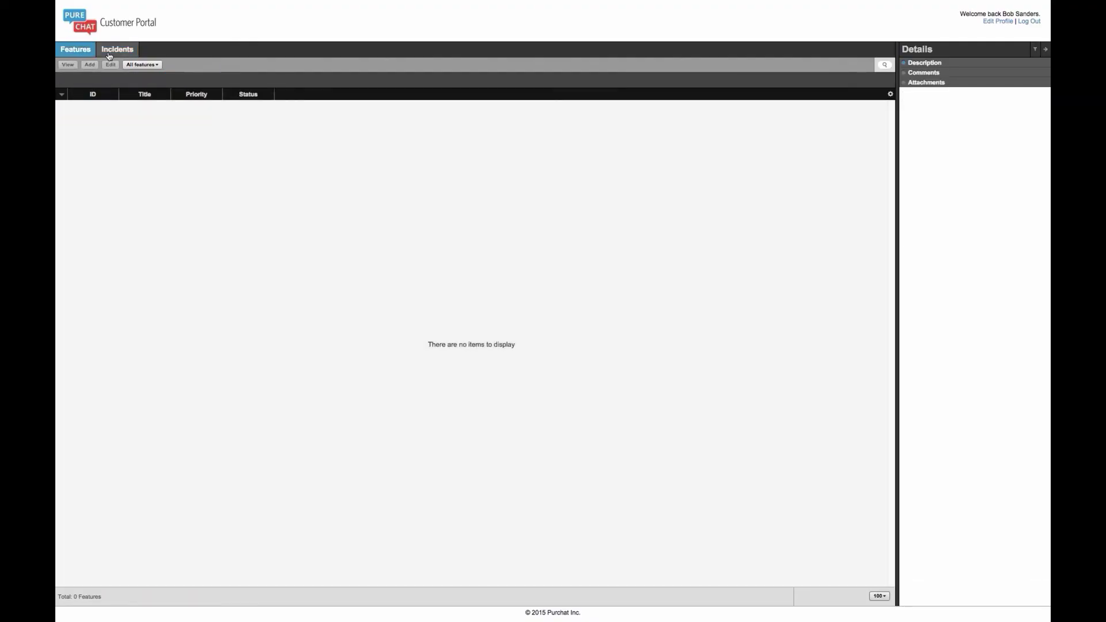
click(113, 54)
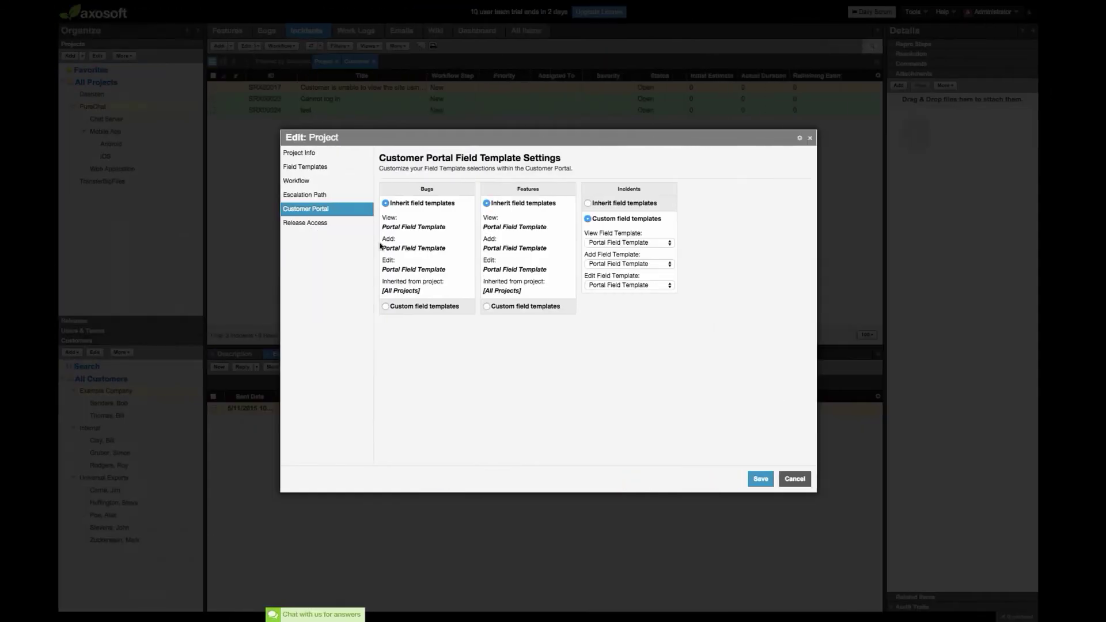
- Tick custom field templates for Bugs, review the Bugs view template choices, then cancel unsaved
click(392, 307)
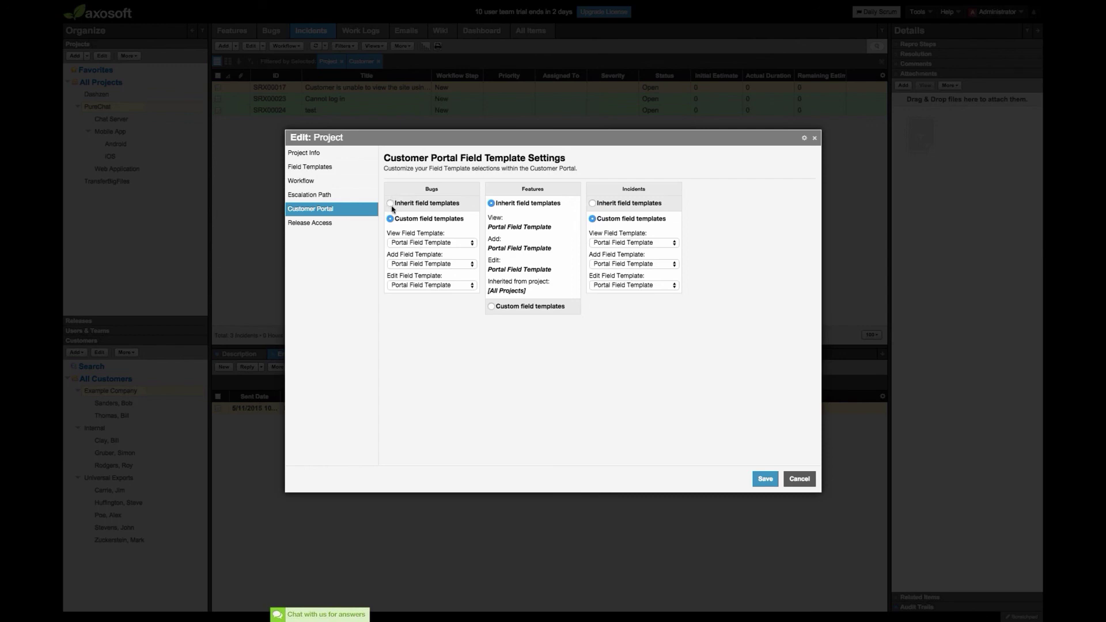
click(427, 242)
click(364, 256)
click(805, 483)
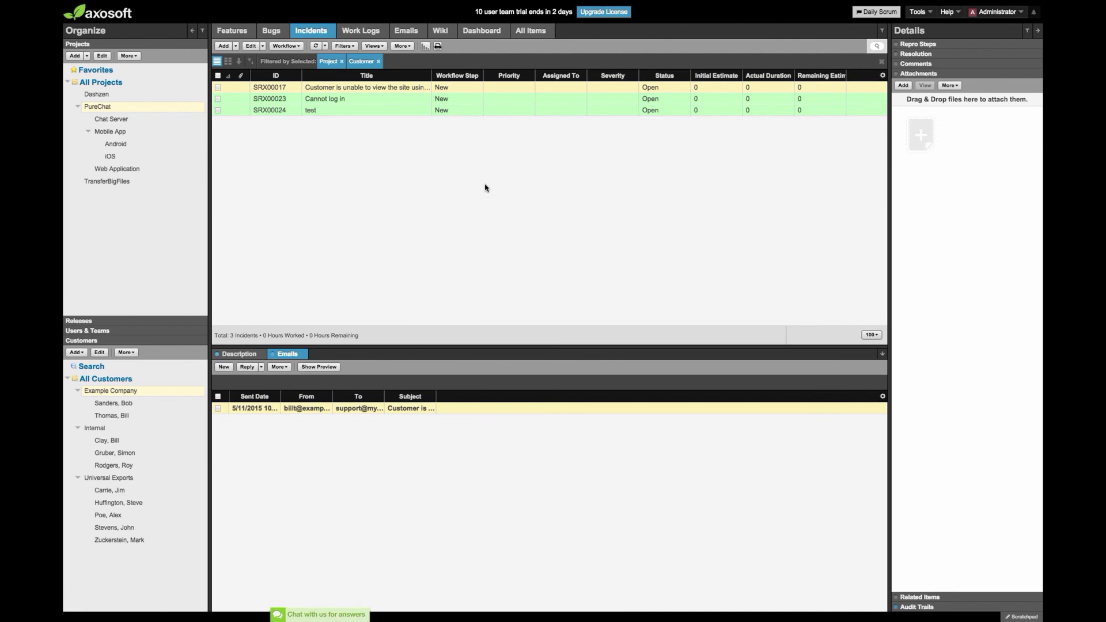
- Show PureChat incidents for all customers, then open SRX00018 and close it again
click(187, 378)
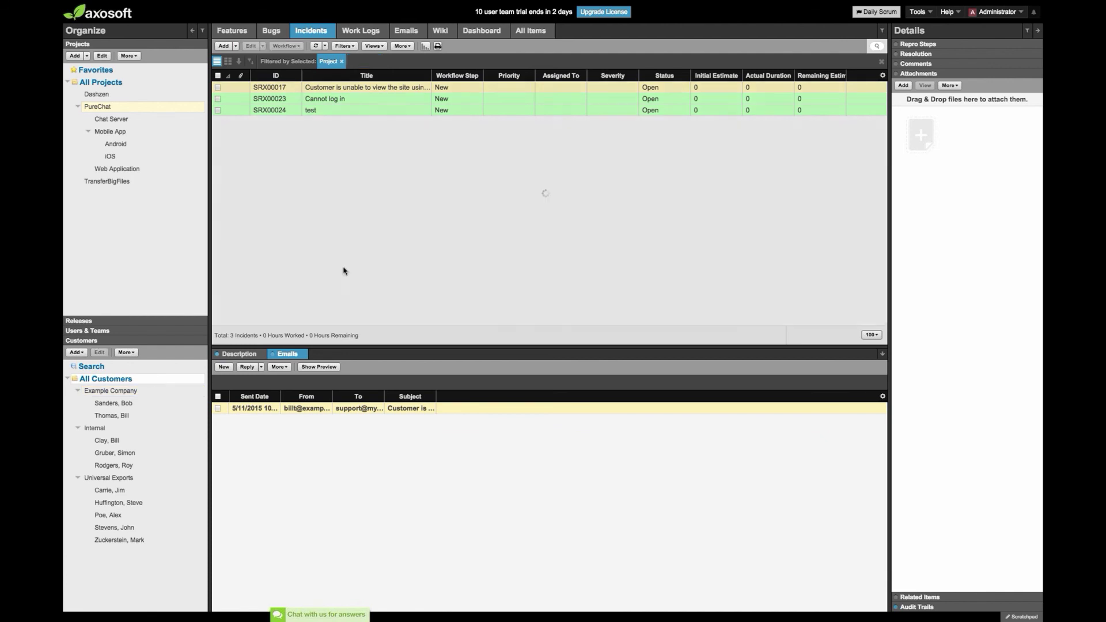
click(406, 191)
double_click(406, 190)
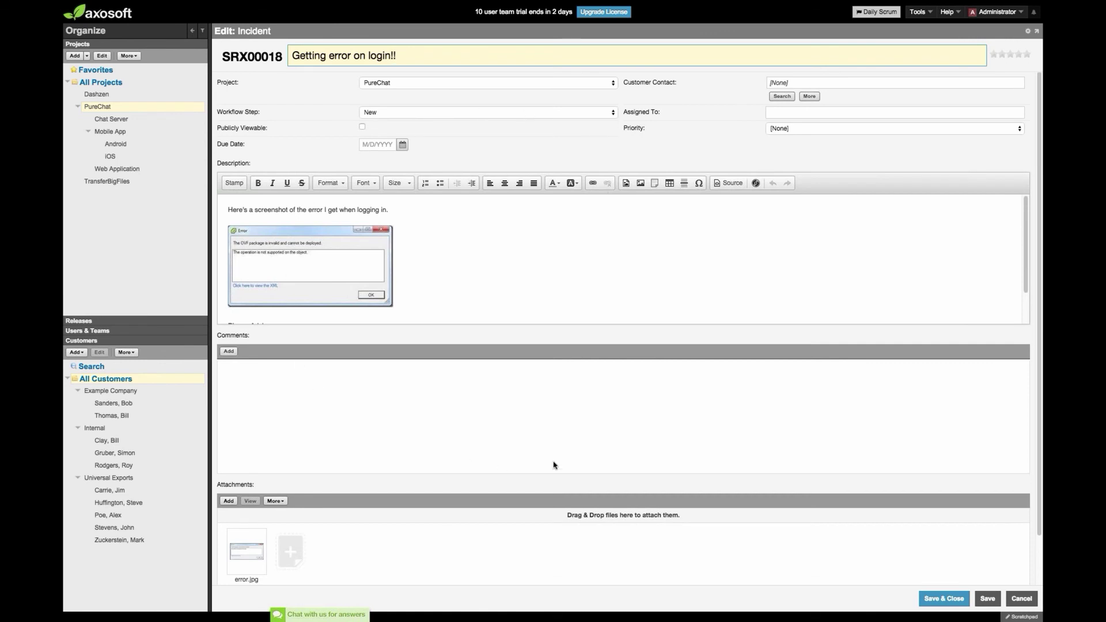
key(Escape)
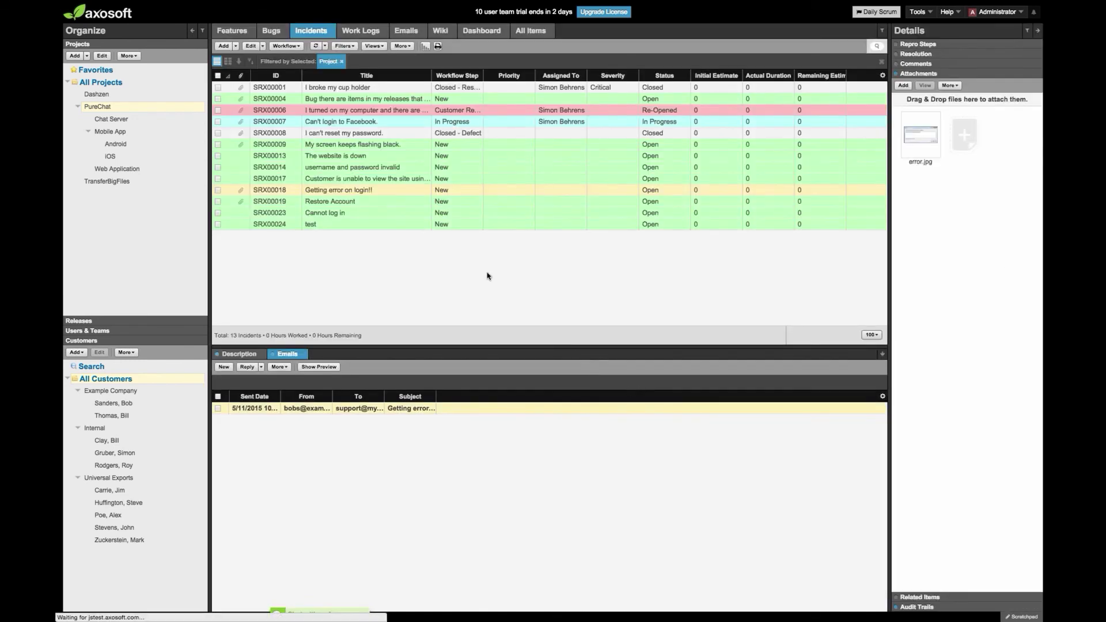
- Select SRX00023 'Cannot log in' and review its description text
click(420, 217)
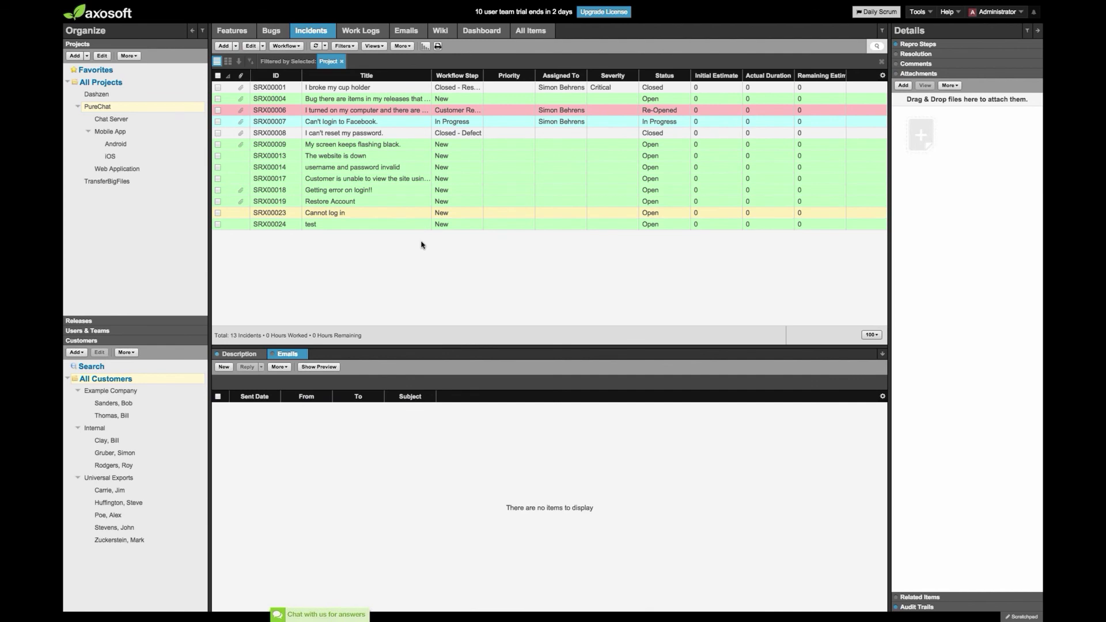
click(238, 355)
drag(219, 382, 495, 390)
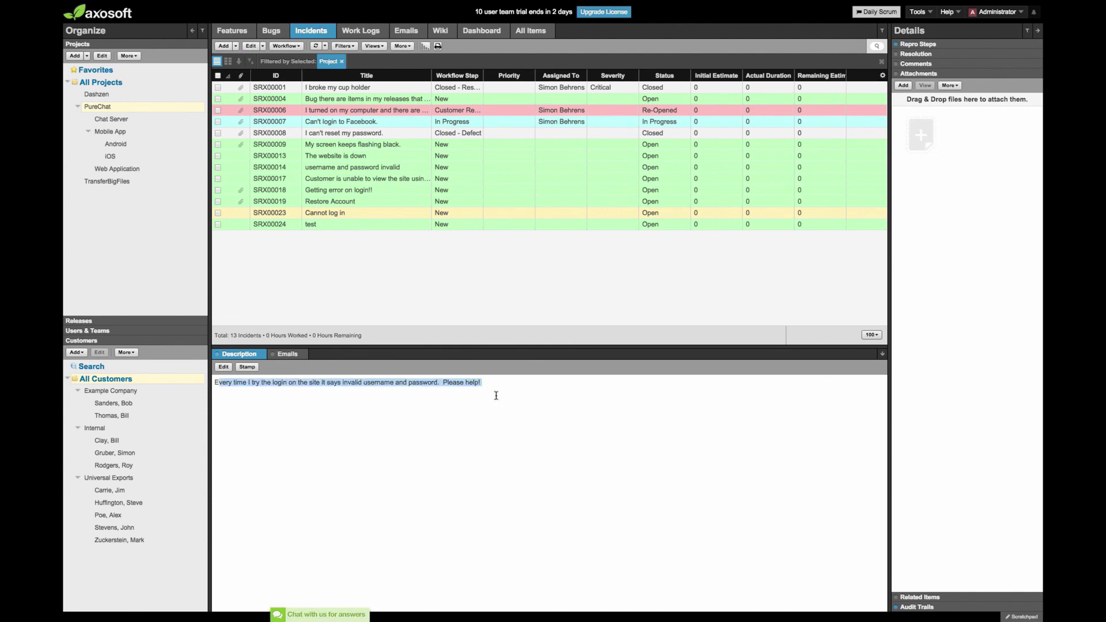
click(507, 359)
- Open SRX00023's field template and edit the Description field's default value
double_click(420, 220)
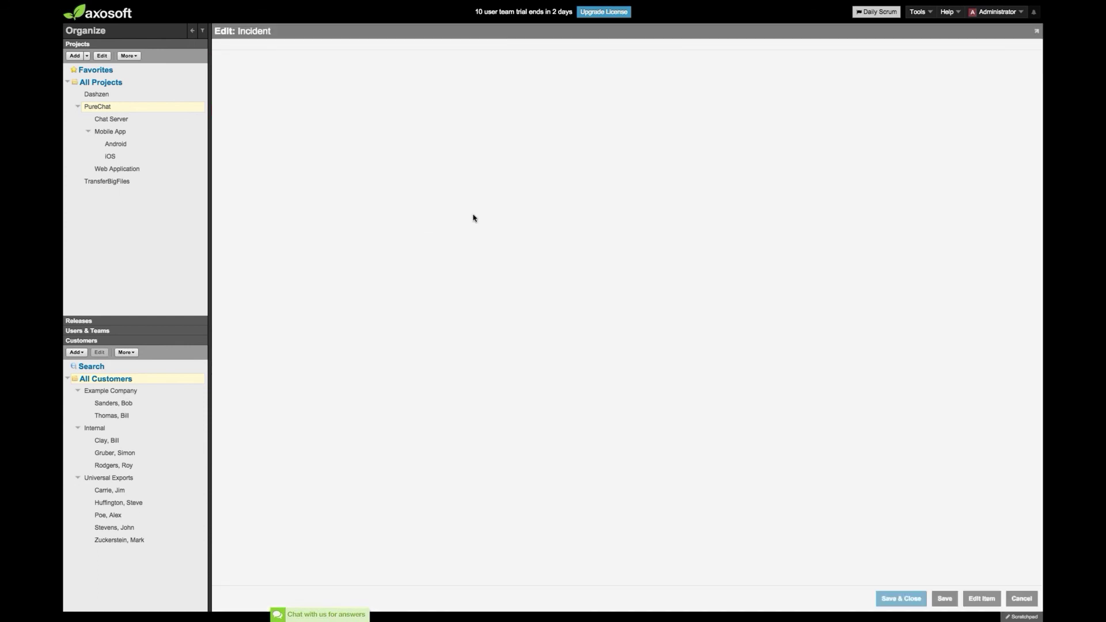
click(1028, 32)
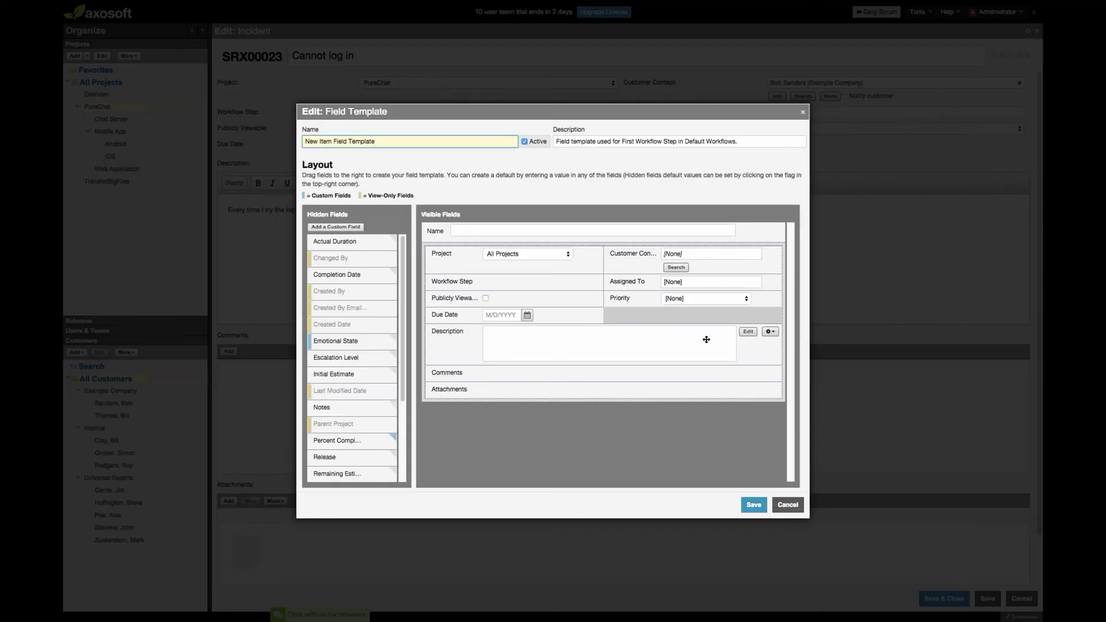
click(748, 333)
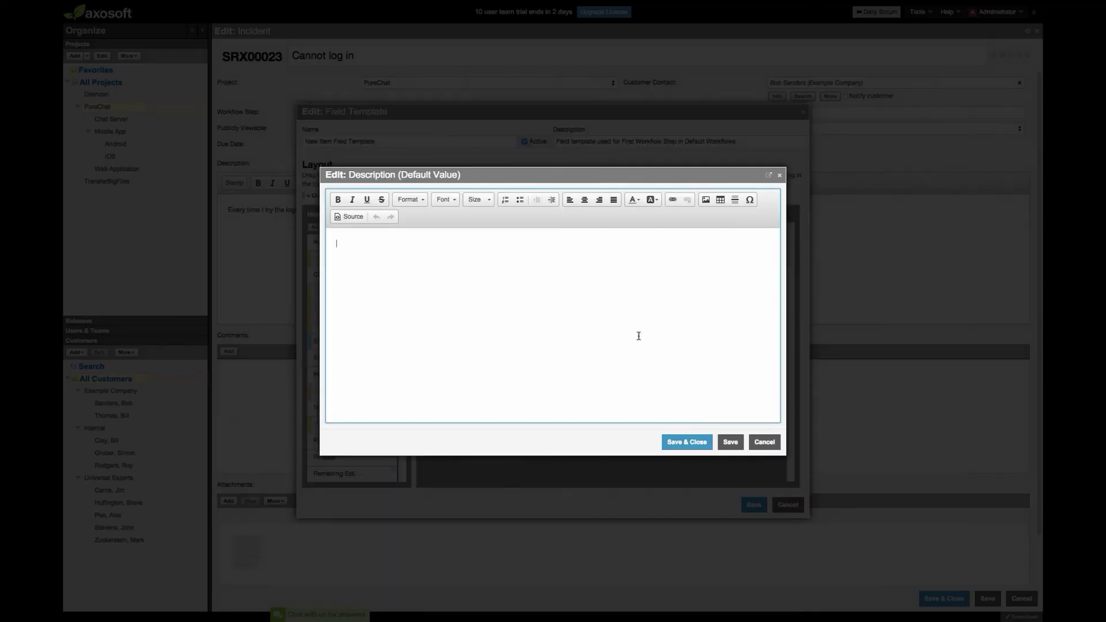
- Draft an <h1> heading in the Description default value's HTML source, then discard it
click(349, 217)
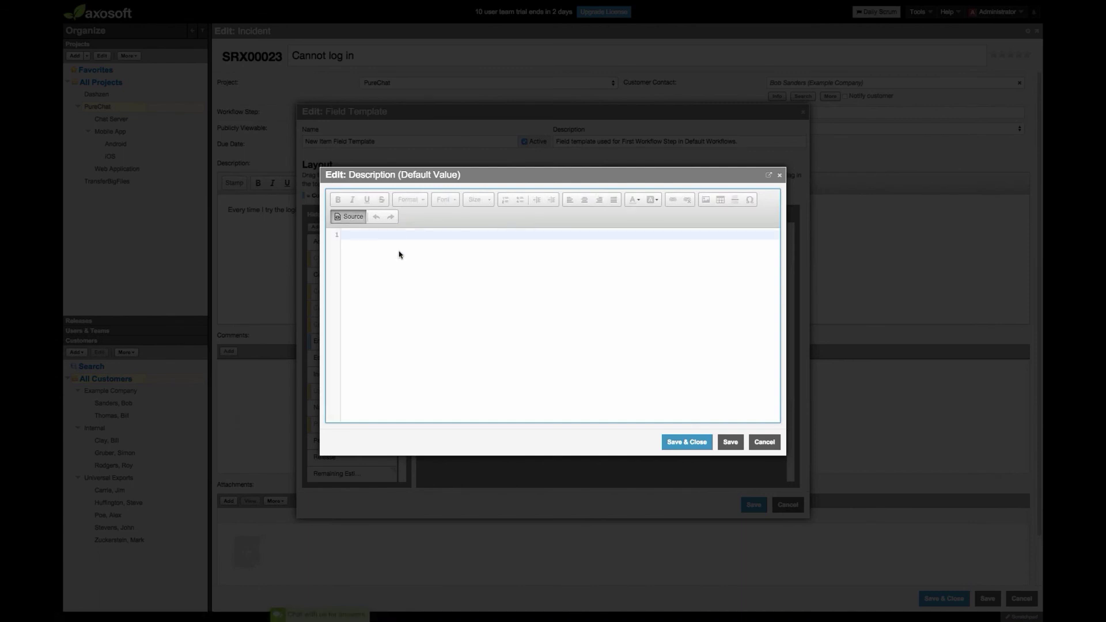
click(434, 238)
text(<h1>)
key(Return)
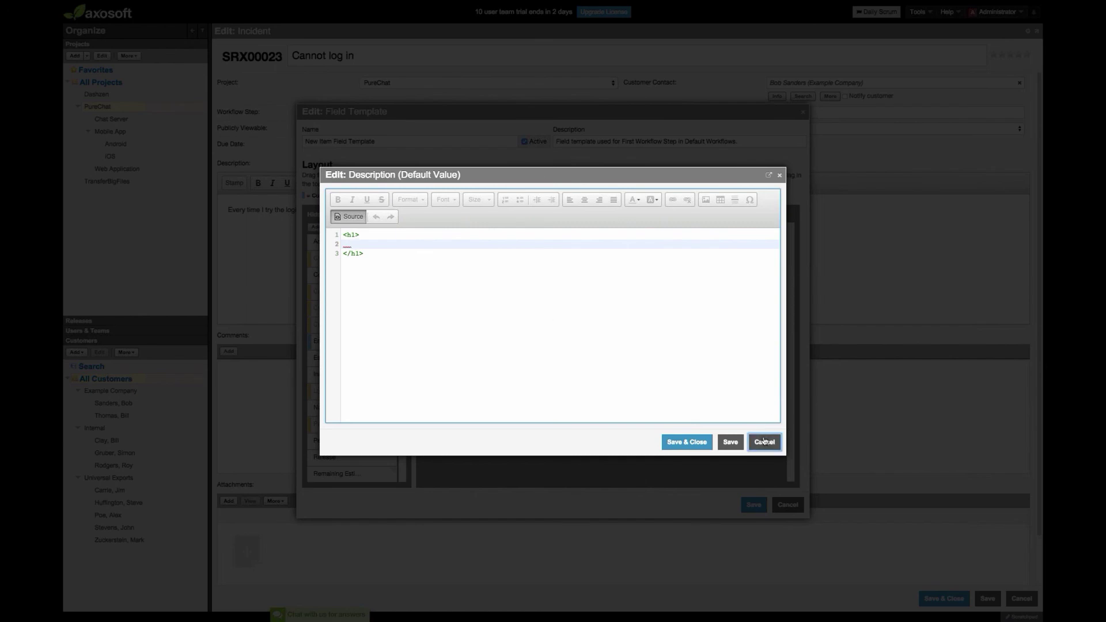
click(765, 442)
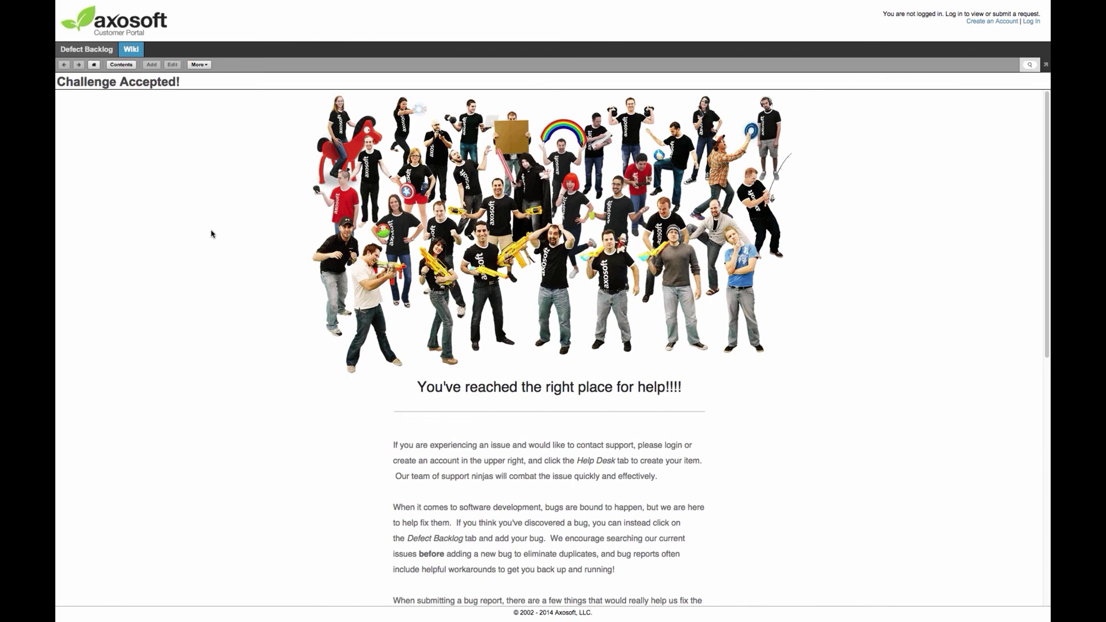
scroll(211, 234, down, 3)
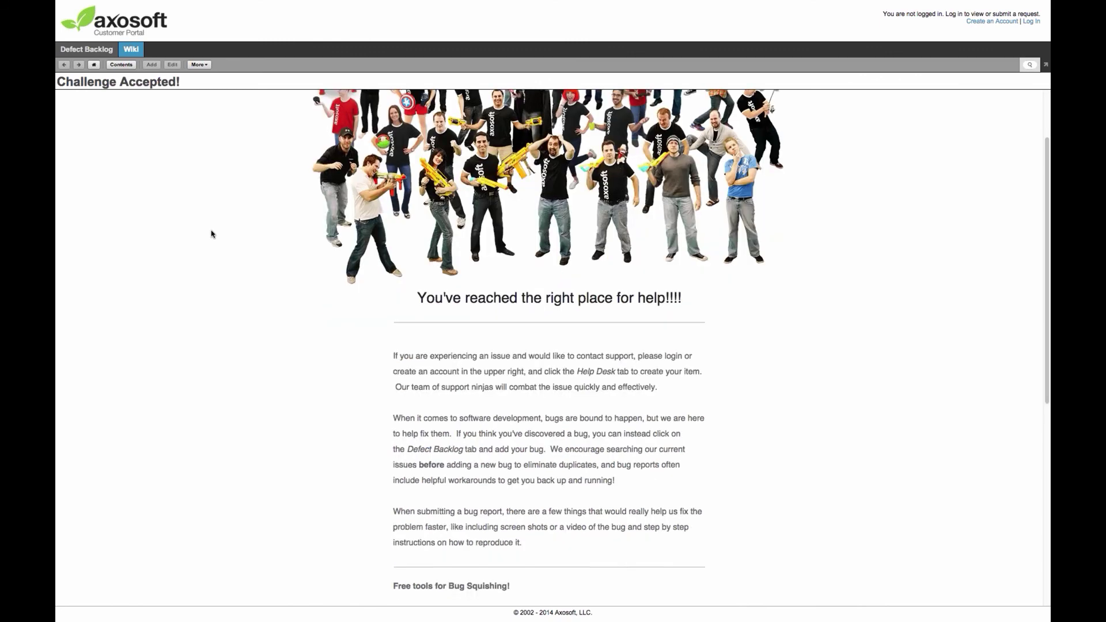
scroll(211, 234, down, 3)
scroll(209, 235, up, 6)
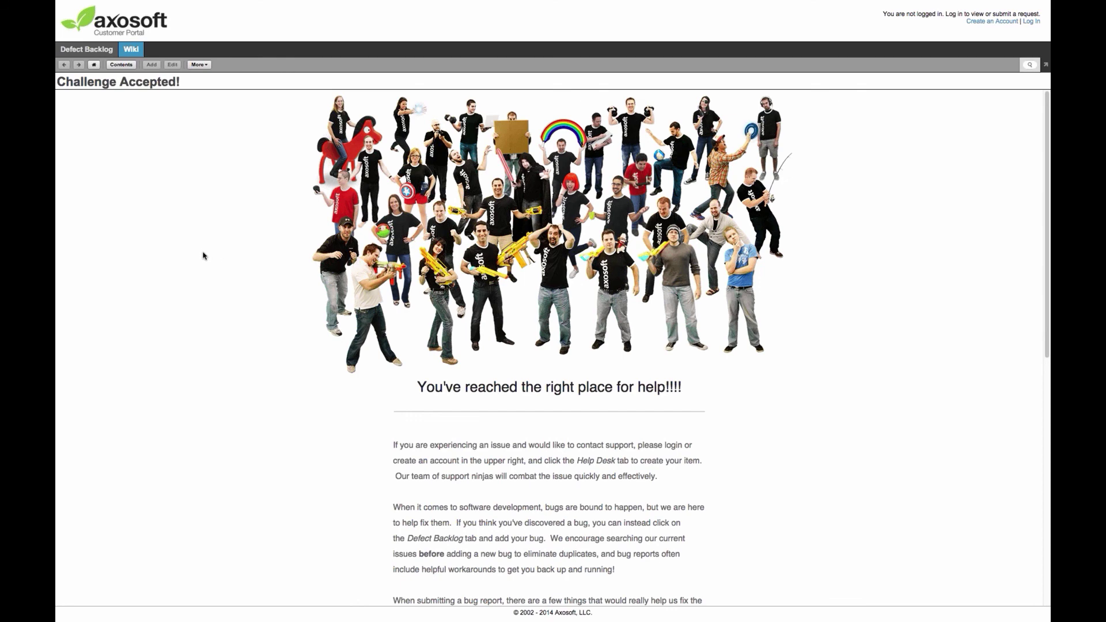
scroll(202, 256, down, 1)
scroll(203, 255, down, 10)
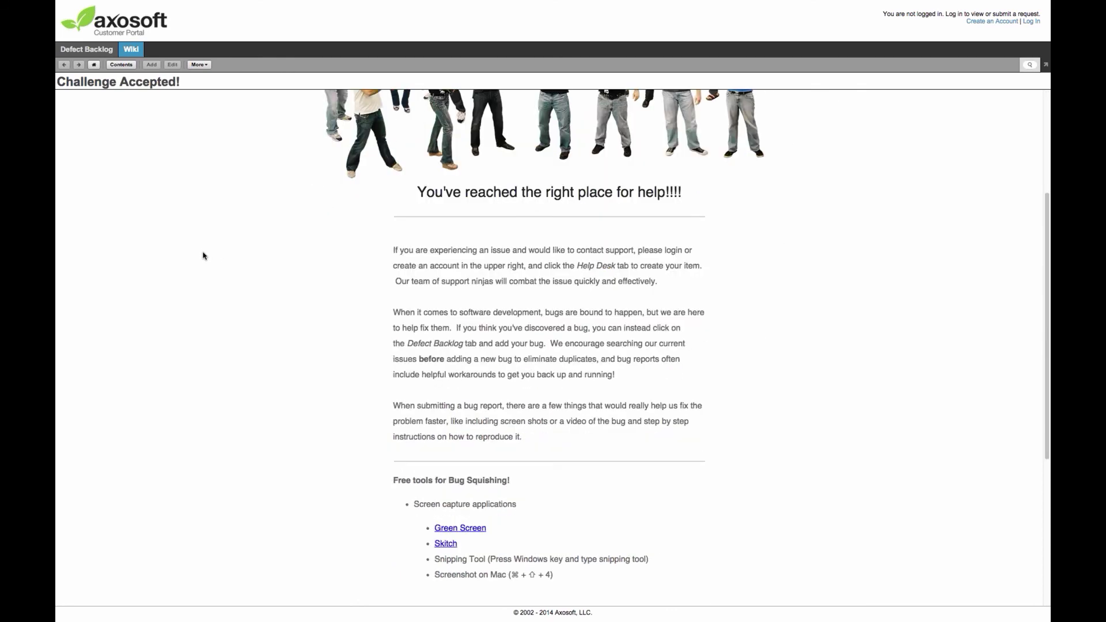
scroll(204, 255, up, 4)
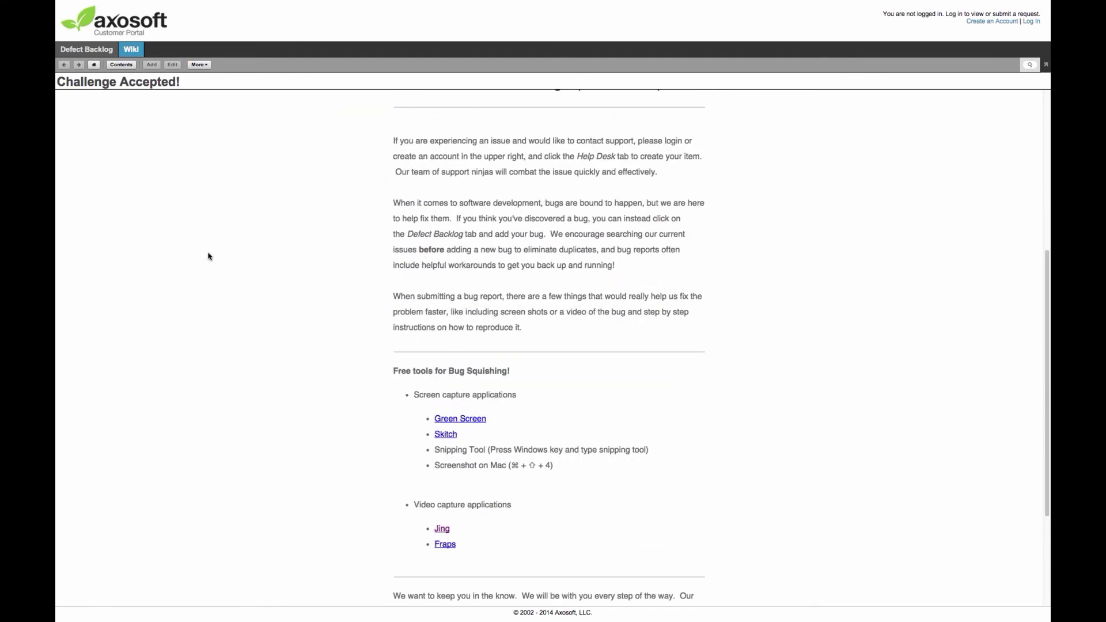
scroll(209, 256, down, 3)
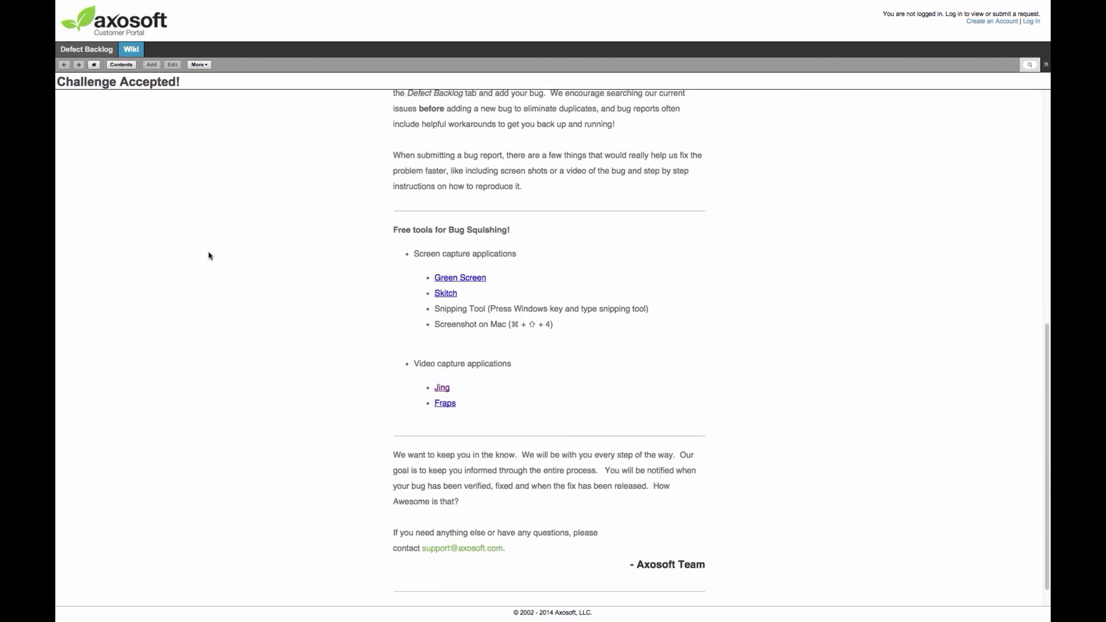
scroll(210, 256, up, 3)
scroll(209, 256, down, 3)
scroll(209, 256, up, 8)
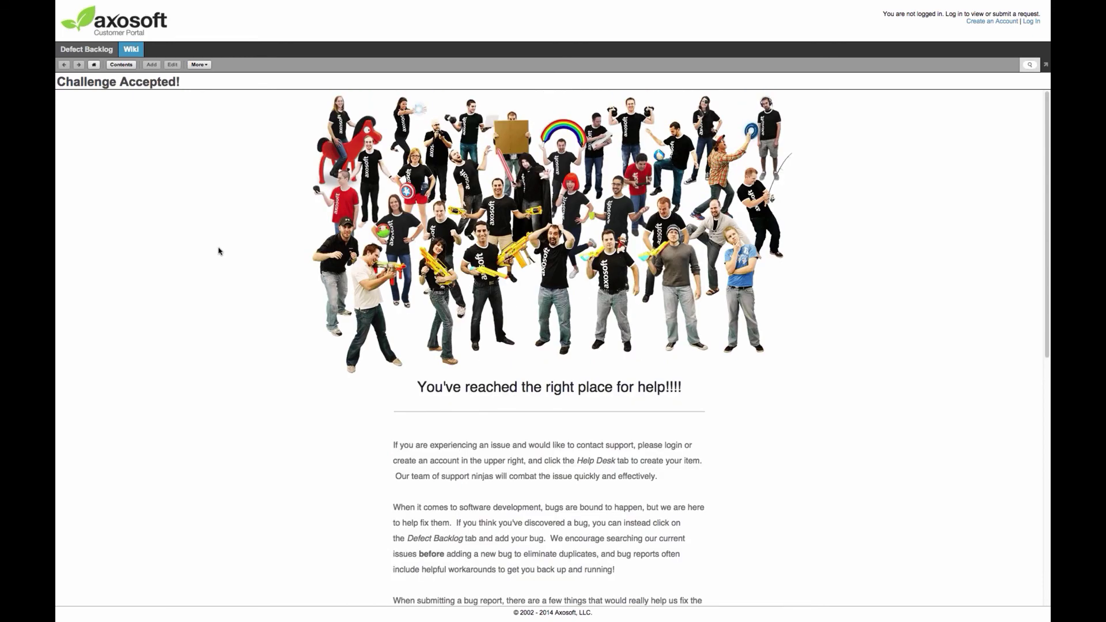